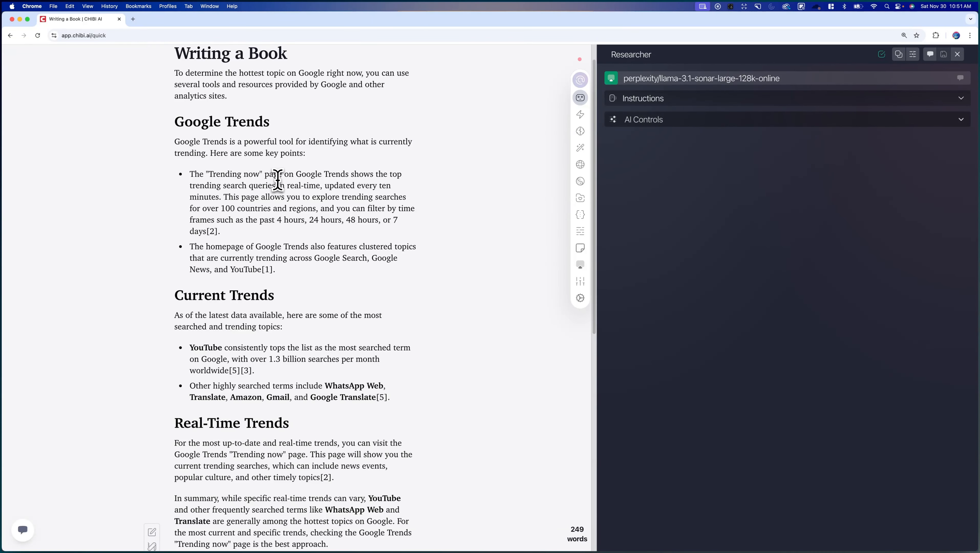
# Step: Replace the whole generated Google Trends article with the inline prompt "/what is the hottest topic on Google new right now?"
pyautogui.scroll(-3, 248, 193)
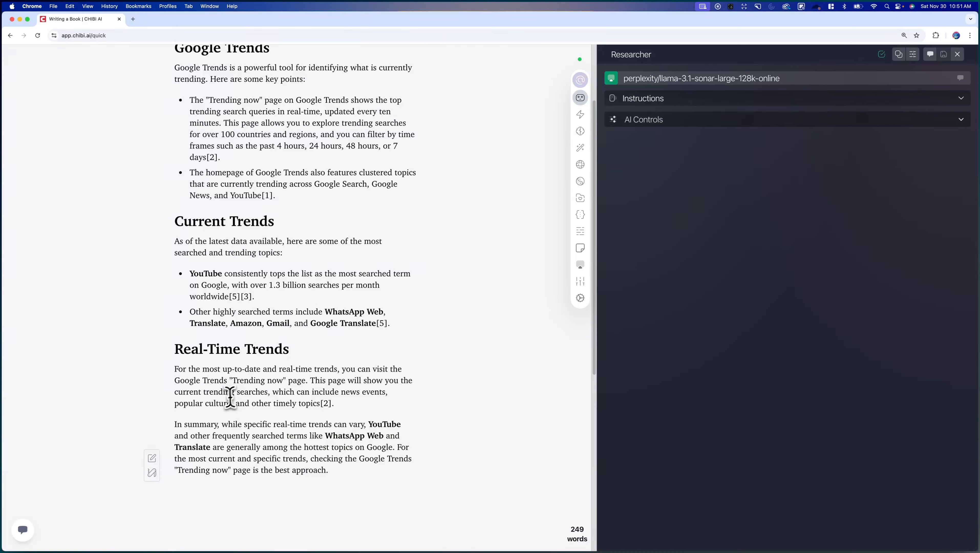
pyautogui.scroll(-1, 230, 403)
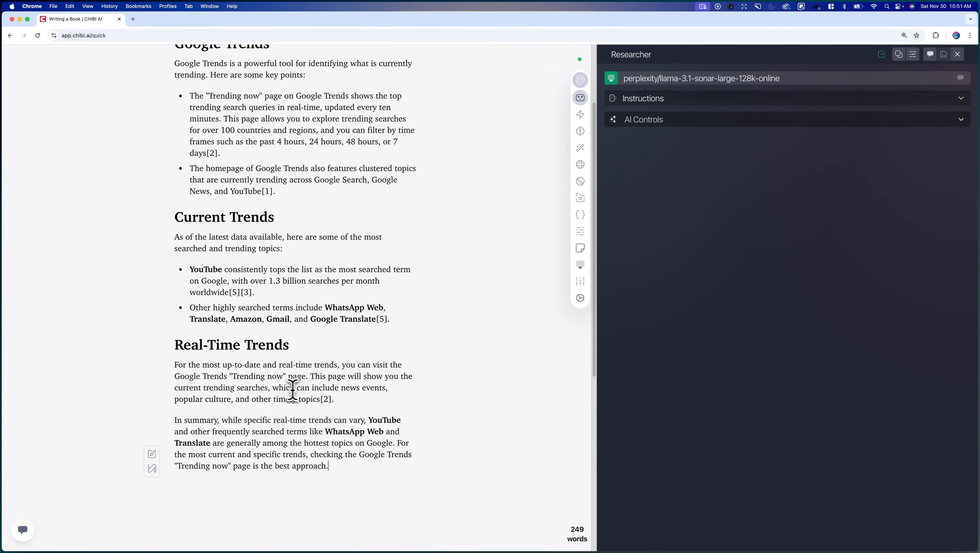
pyautogui.scroll(5, 296, 381)
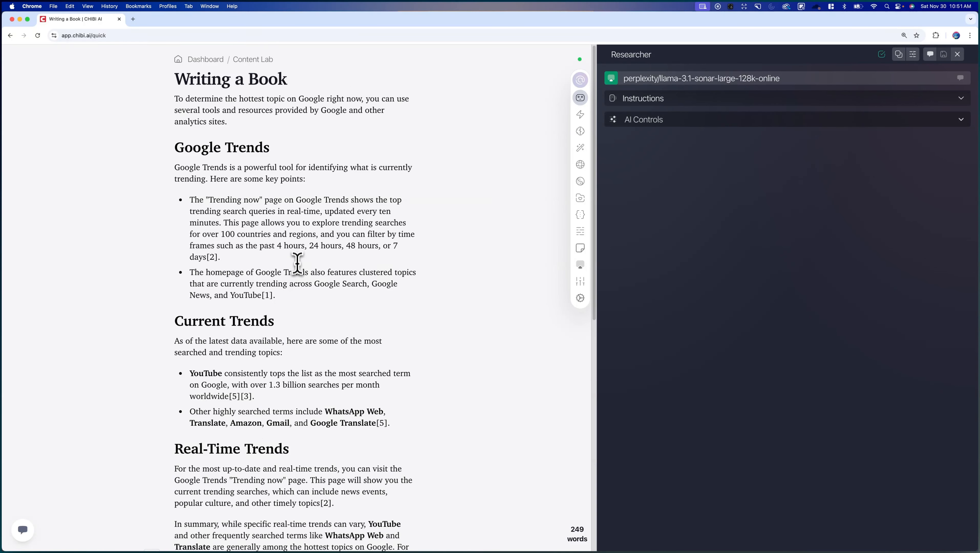
pyautogui.press('super+a')
pyautogui.press('BackSpace')
pyautogui.write('/what is the hottest topic on Google new right now?')
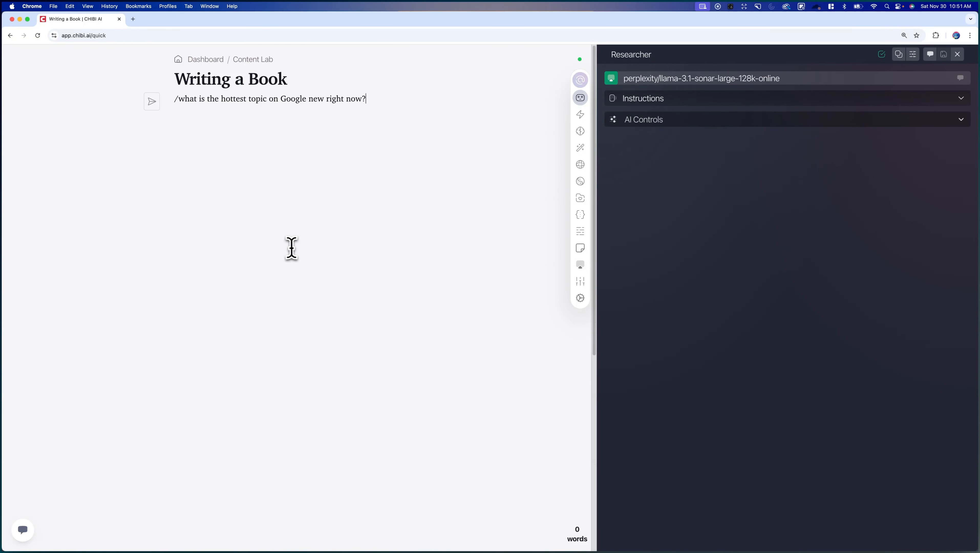
# Step: Reword the prompt to "/what is the number one news item today?" and run it
pyautogui.moveTo(366, 99); pyautogui.dragTo(218, 101)
pyautogui.press('BackSpace')
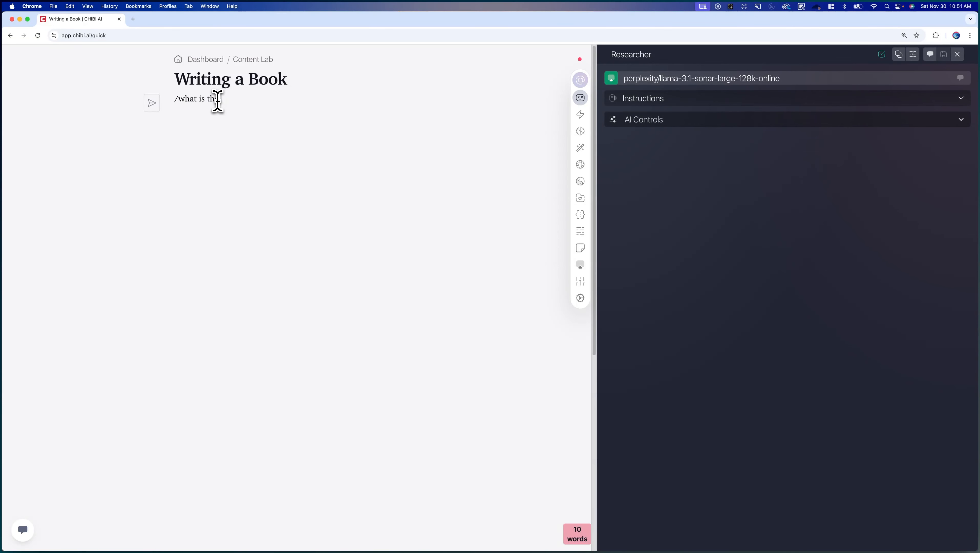
pyautogui.write('number one n')
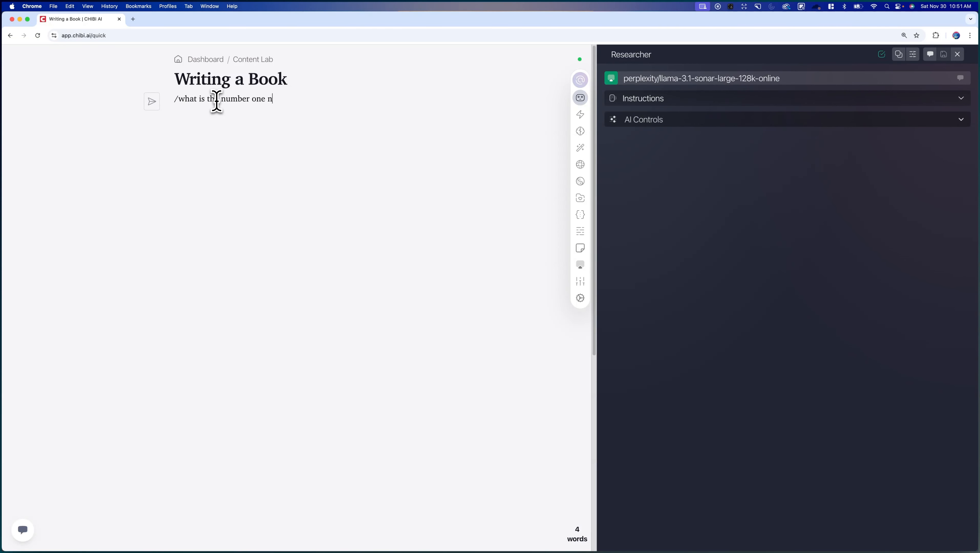
pyautogui.write('ews item today?')
pyautogui.press('Return')
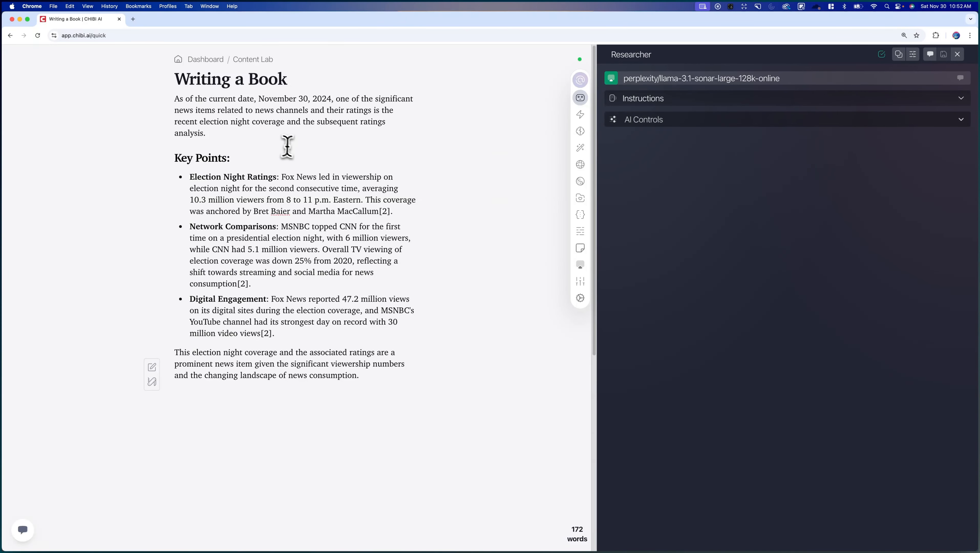
# Step: Undo the generated news answer to get back to the prompt
pyautogui.moveTo(360, 374); pyautogui.dragTo(232, 136)
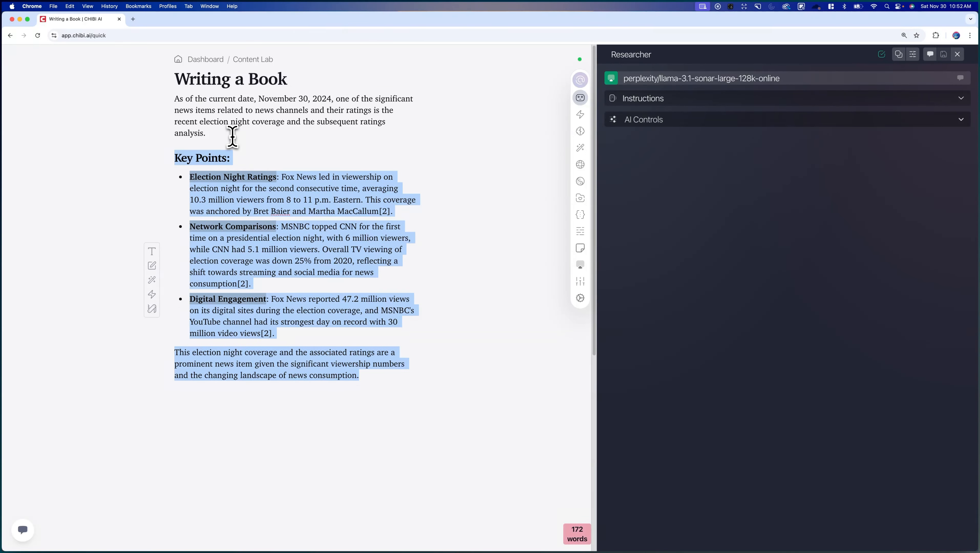
pyautogui.press('super+z')
pyautogui.press('super+z')
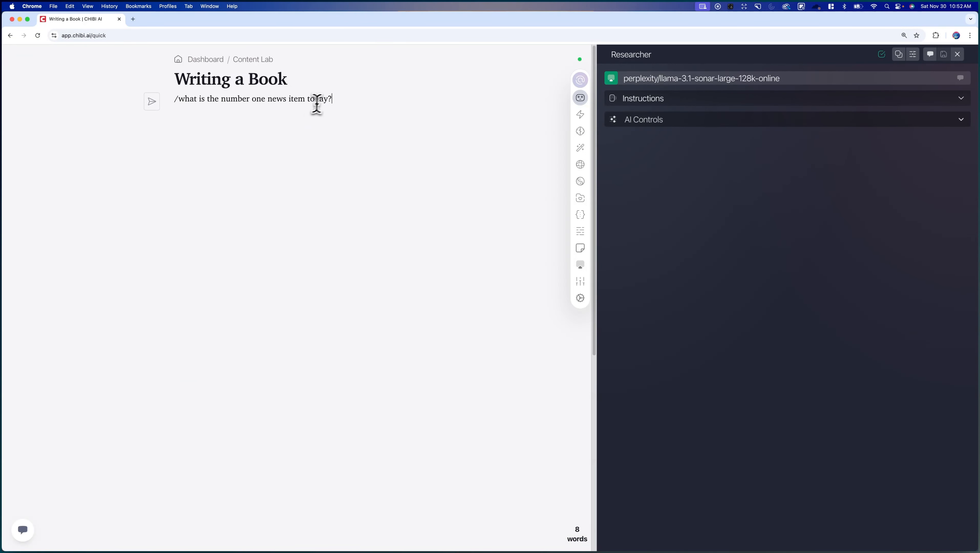
# Step: Replace the prompt text with "/tell me more about shoyu ramen in Tokyo" and run it
pyautogui.moveTo(332, 99); pyautogui.dragTo(178, 98)
pyautogui.press('BackSpace')
pyautogui.write('tell')
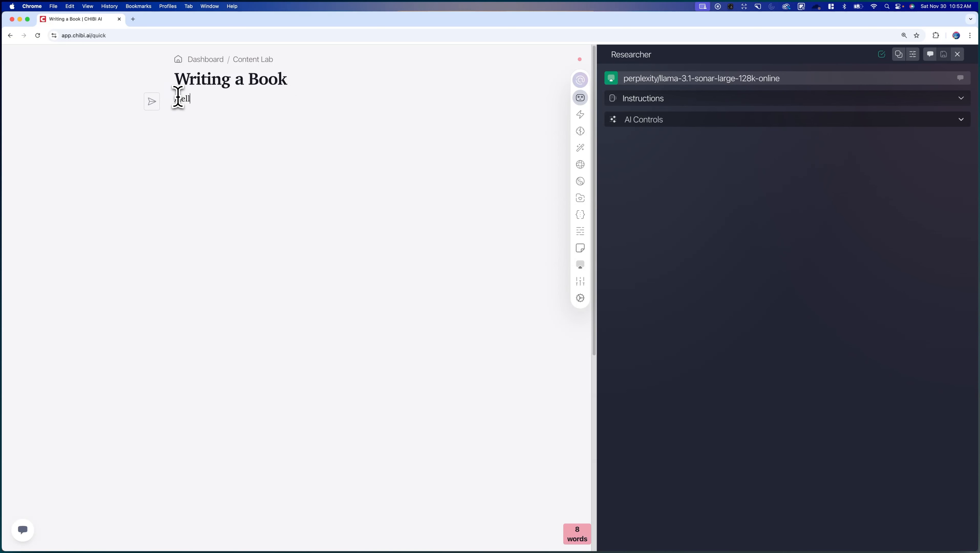
pyautogui.write(' memore abo')
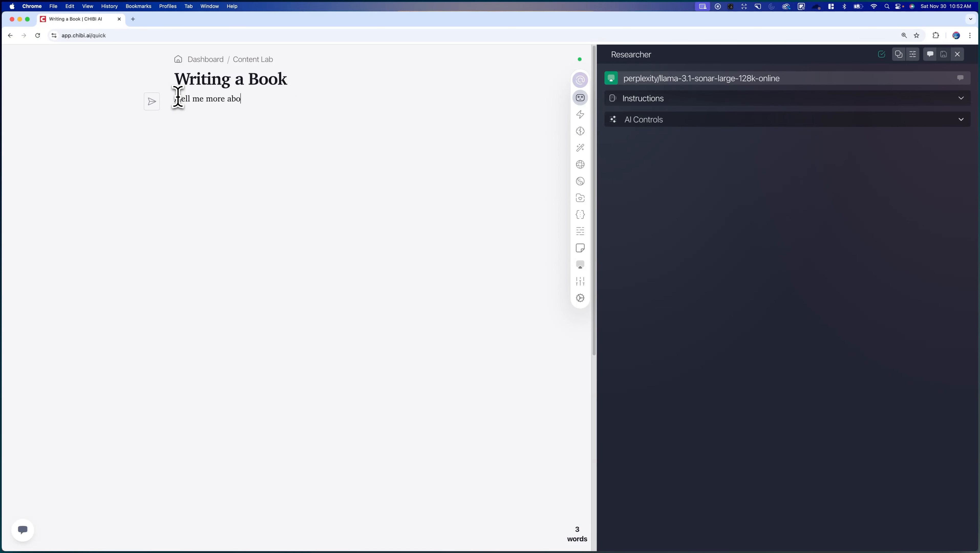
pyautogui.write('ut shoyyu ramen in Tokyo')
pyautogui.press('Return')
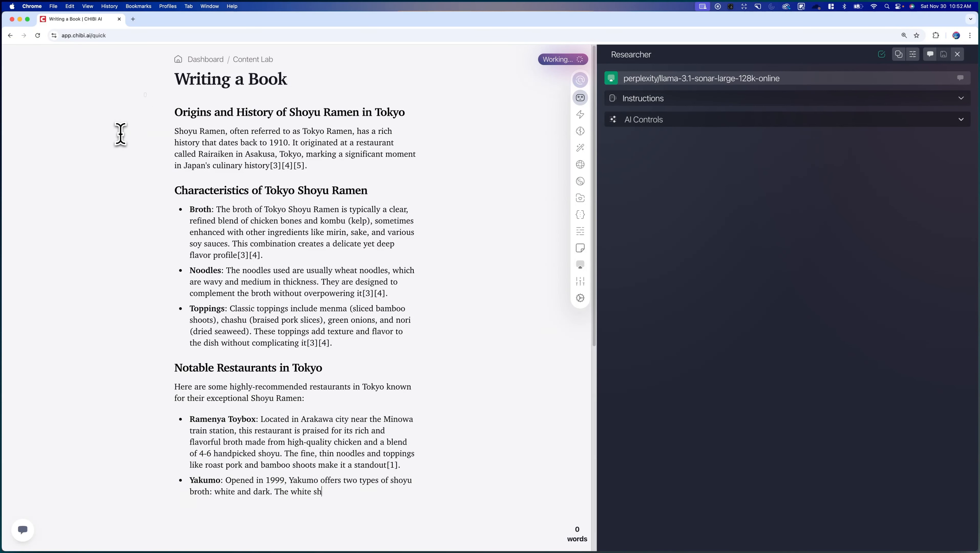
# Step: Examine the generated article on Tokyo shoyu ramen, from its origins to the restaurants, regional variations and cultural significance sections
pyautogui.scroll(-5, 235, 190)
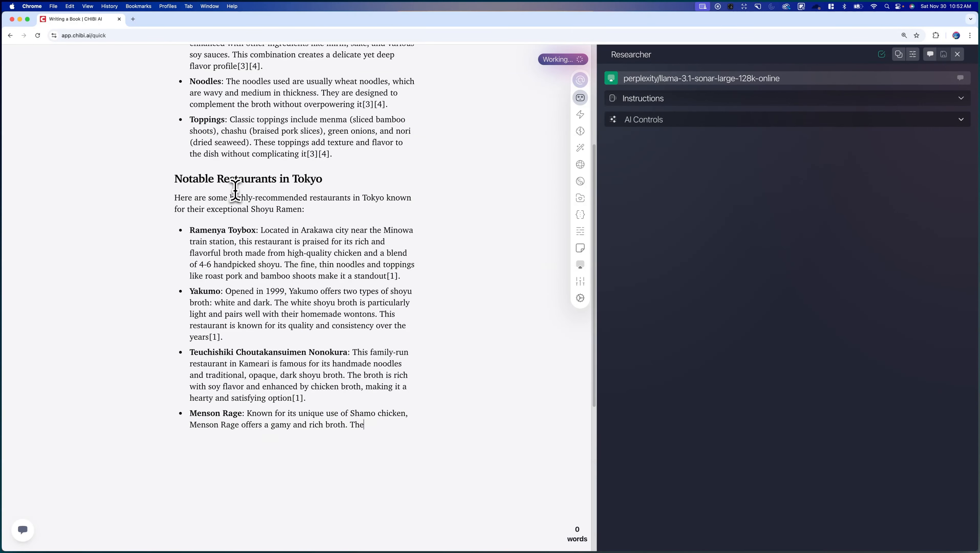
pyautogui.scroll(-6, 256, 191)
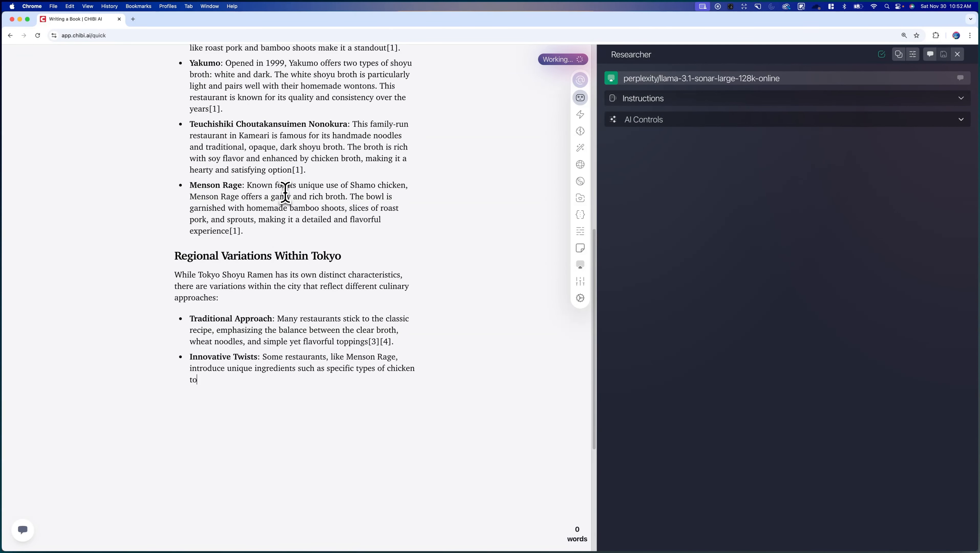
pyautogui.scroll(-3, 285, 192)
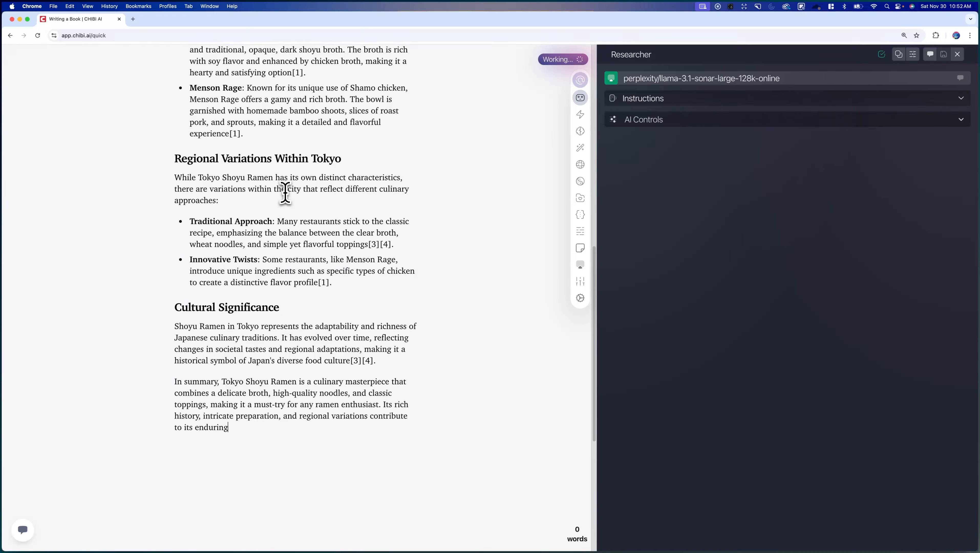
pyautogui.scroll(7, 285, 233)
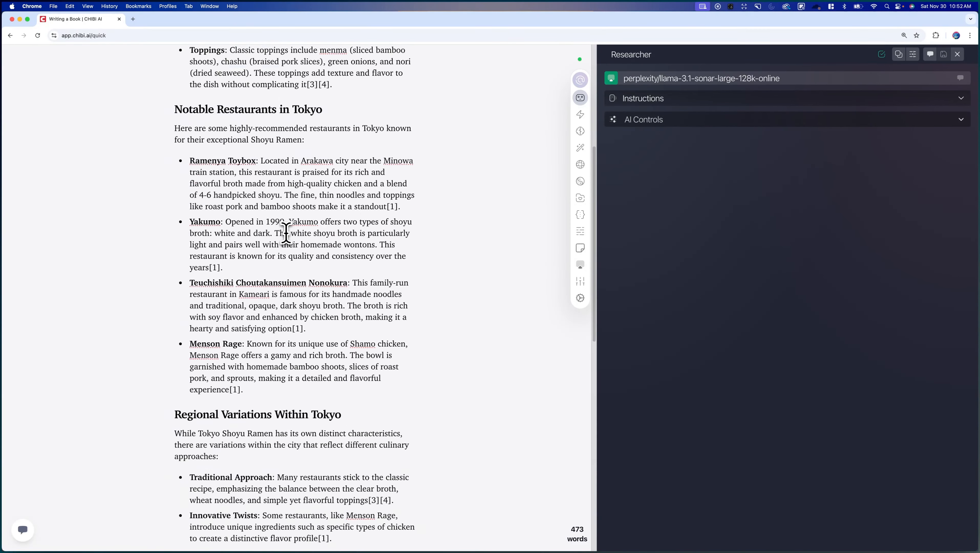
pyautogui.scroll(7, 286, 233)
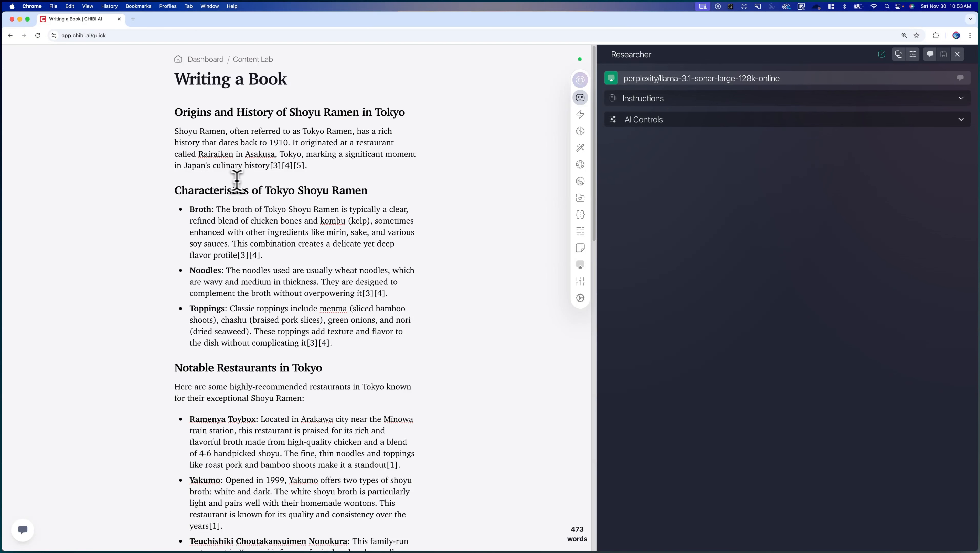
pyautogui.click(310, 172)
pyautogui.press('super+a')
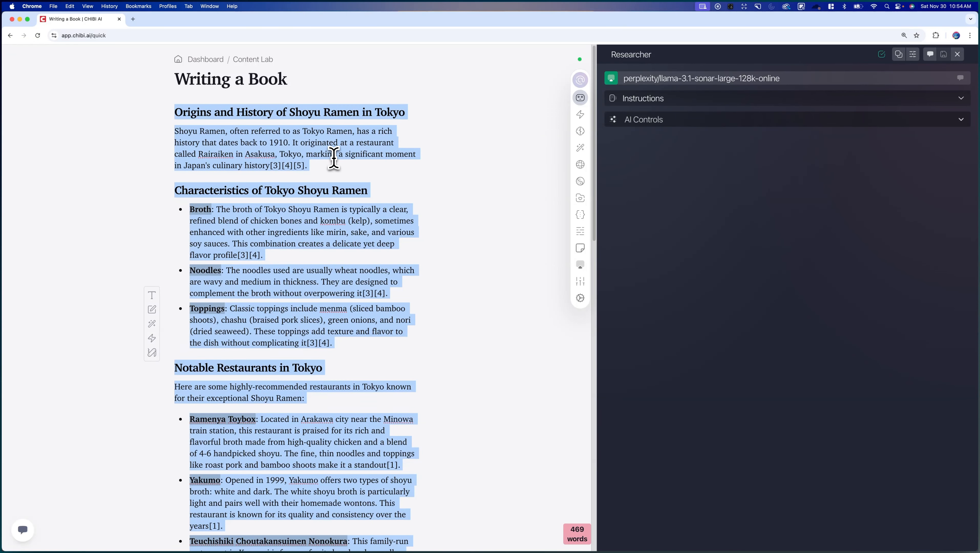
pyautogui.scroll(-3, 329, 162)
pyautogui.scroll(-3, 294, 151)
pyautogui.scroll(5, 263, 135)
# Step: Open the document memory and create a memory field labelled "Origins & History"
pyautogui.click(579, 134)
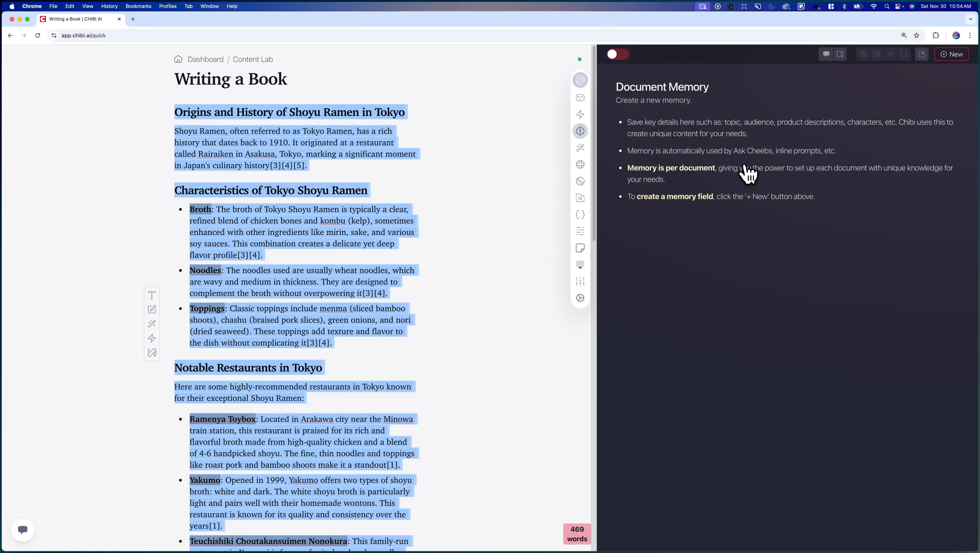
pyautogui.click(923, 56)
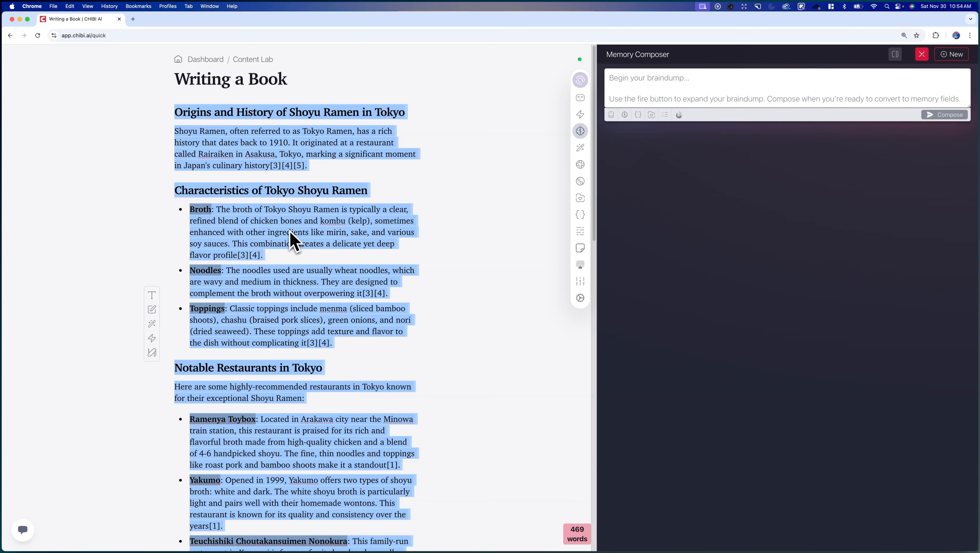
pyautogui.click(922, 56)
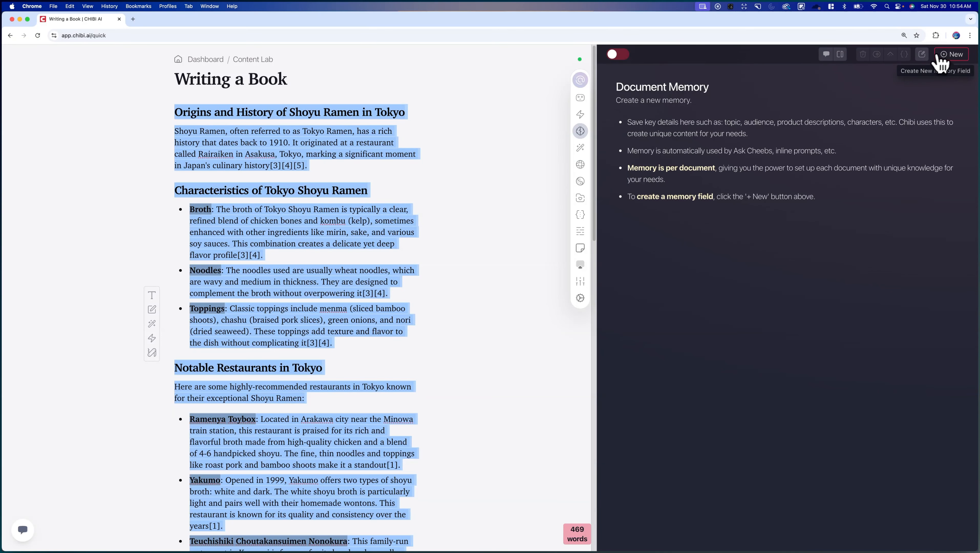
pyautogui.click(952, 56)
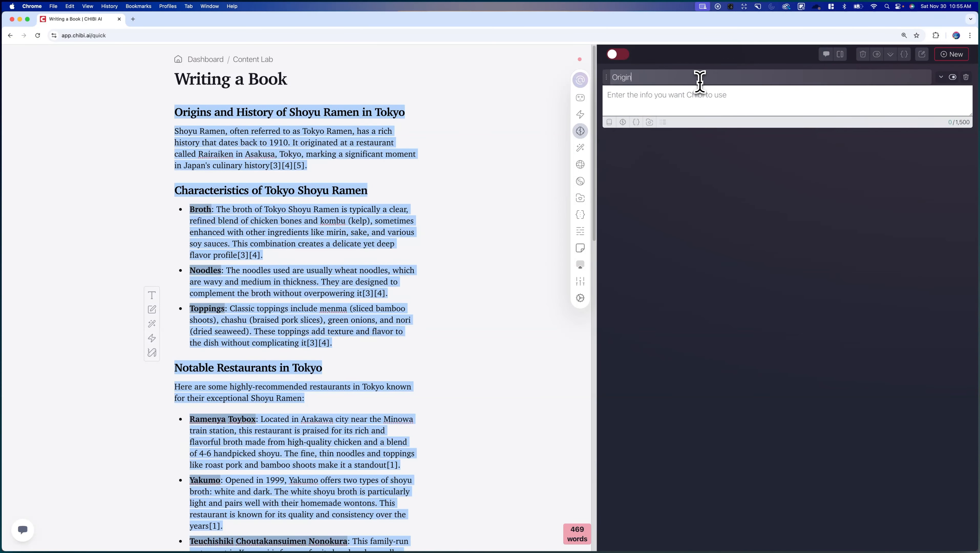
pyautogui.click(303, 111)
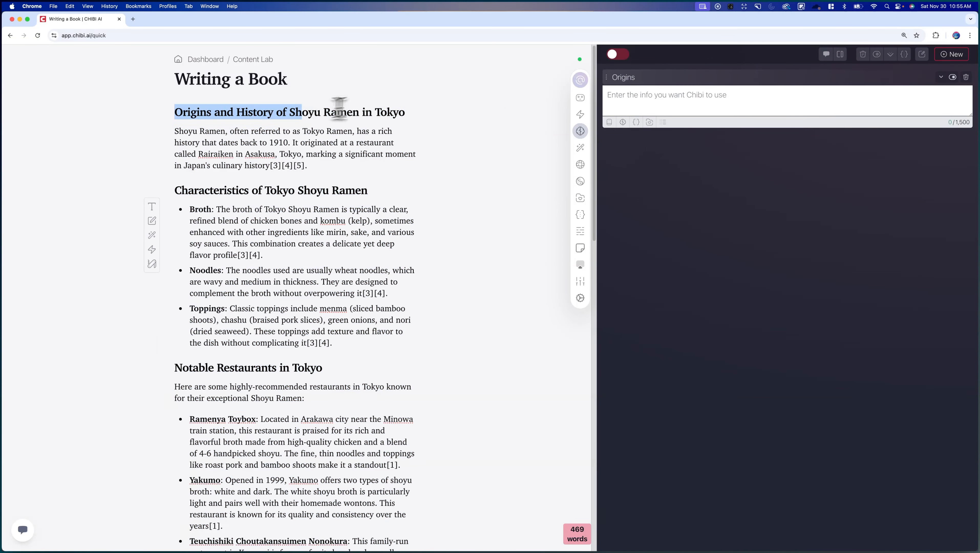
pyautogui.click(639, 79)
pyautogui.write('& History')
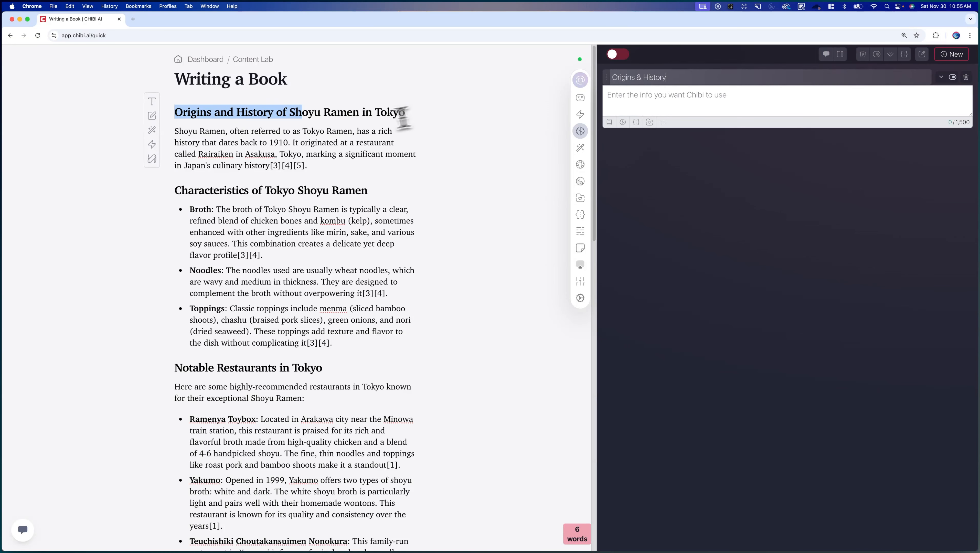
# Step: Copy the shoyu ramen origins paragraph without its citations into the Origins & History memory field and turn memory on
pyautogui.click(200, 131)
pyautogui.moveTo(175, 132); pyautogui.dragTo(269, 166)
pyautogui.press('super+c')
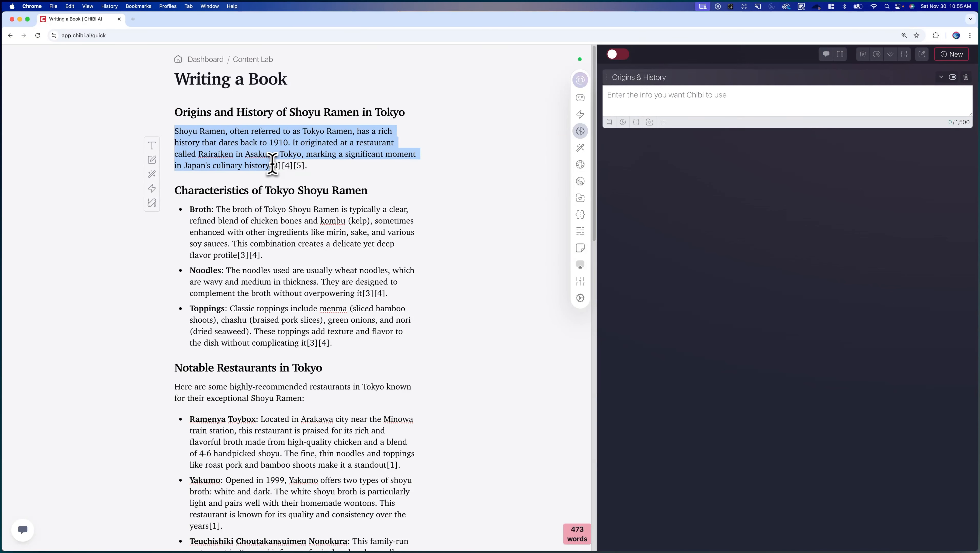
pyautogui.click(708, 113)
pyautogui.press('super+v')
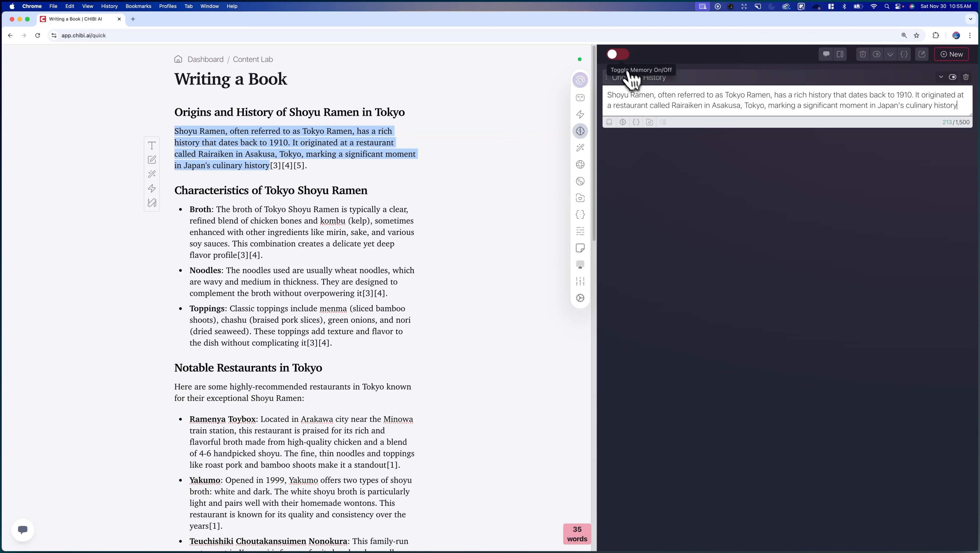
pyautogui.click(619, 55)
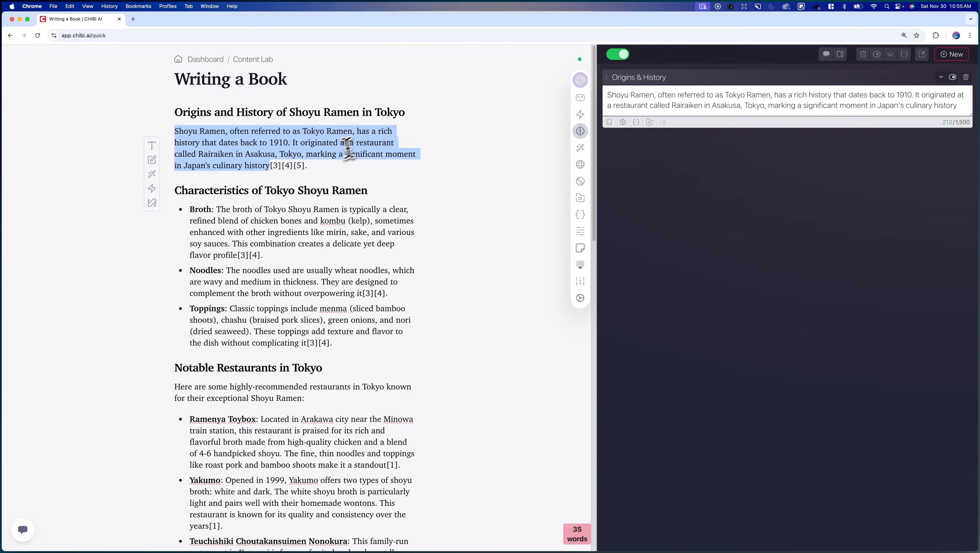
# Step: Cut the entire ramen article out of the document and add a second, empty memory field
pyautogui.click(322, 154)
pyautogui.press('super+a')
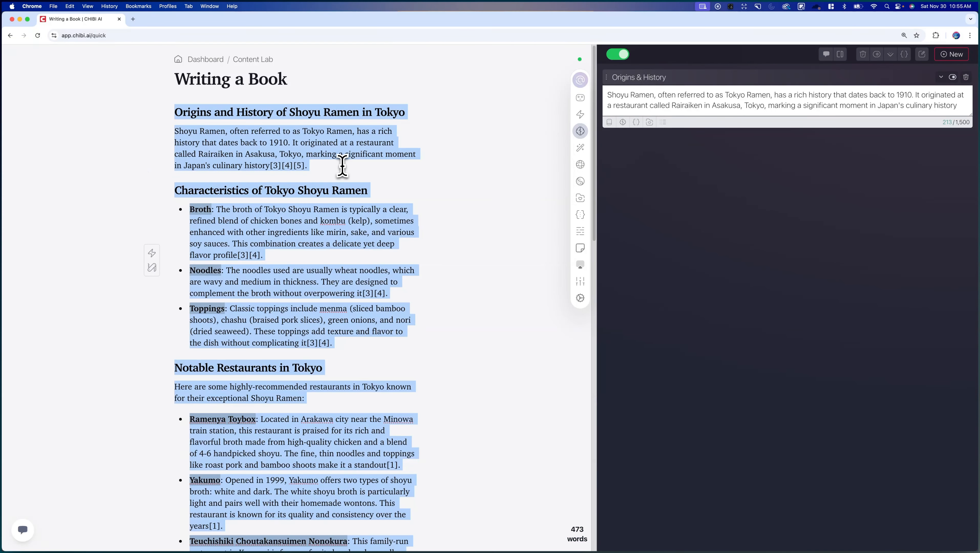
pyautogui.press('super+x')
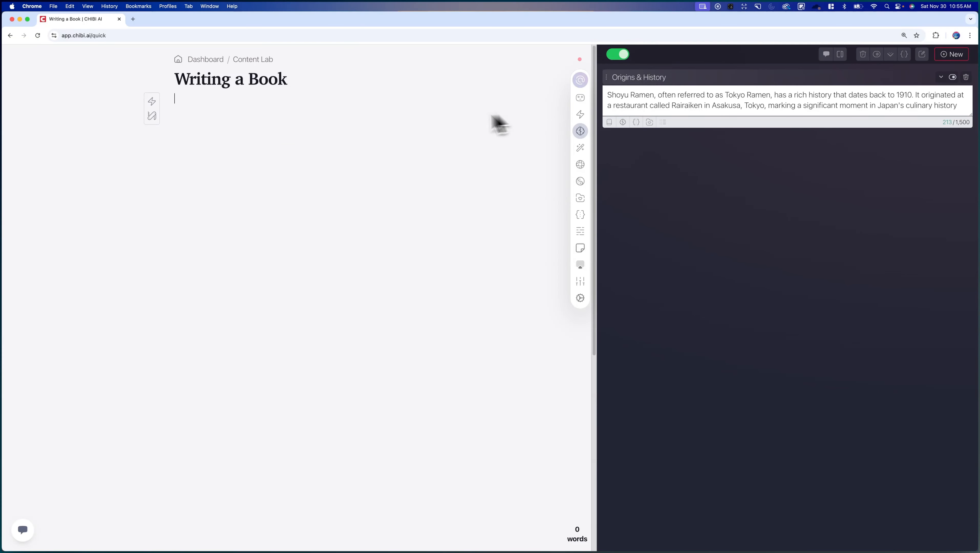
pyautogui.click(673, 77)
pyautogui.click(950, 54)
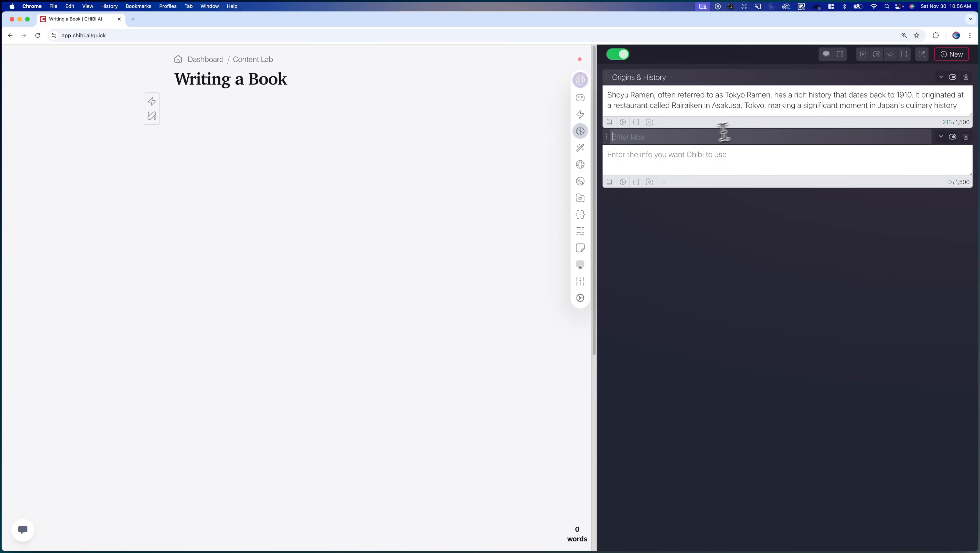
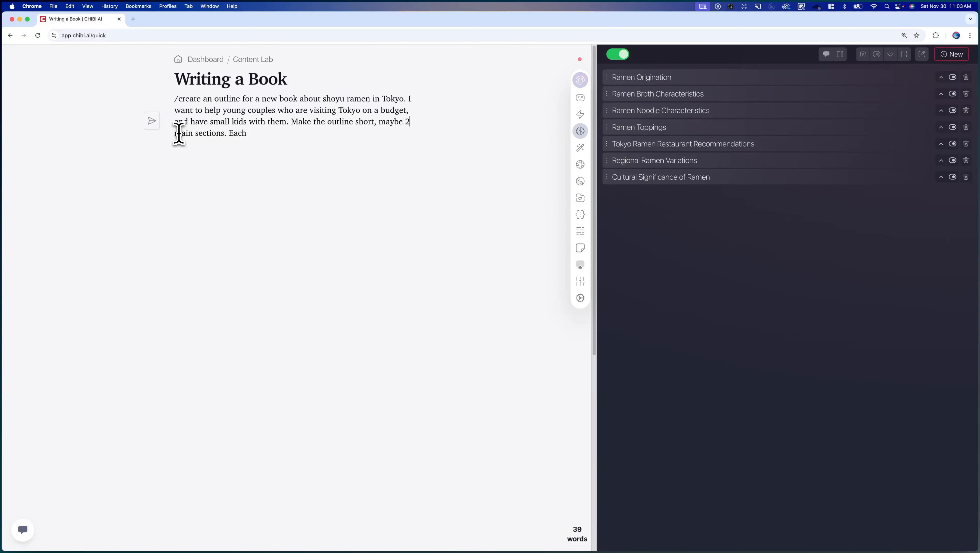
# Step: Finish the outline prompt to ask for 2-3 main sections, "Each main section with 2-3 sub-points to consider.", and run it
pyautogui.write('-')
pyautogui.write('3')
pyautogui.write(' main se')
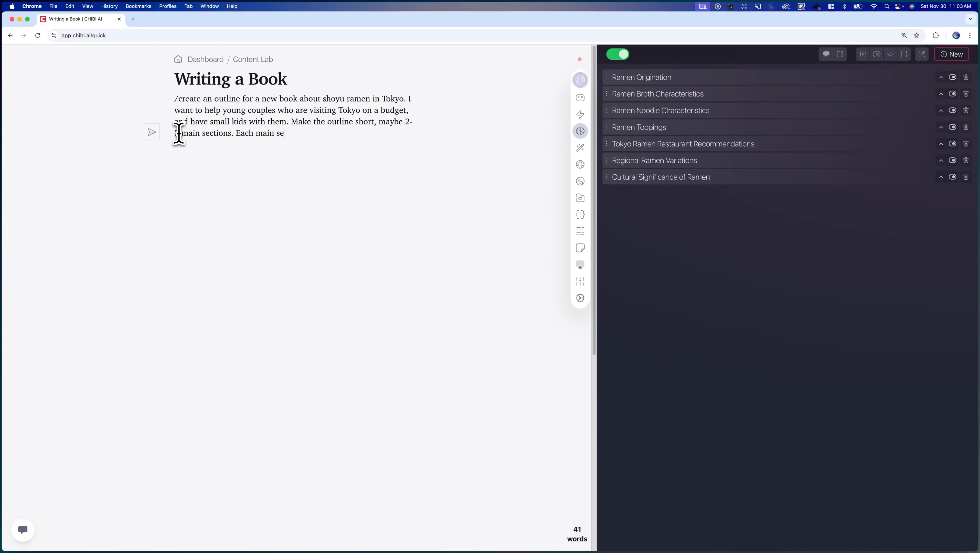
pyautogui.write('ction with 2')
pyautogui.write('0')
pyautogui.write('3 sub-points t')
pyautogui.write('o consider.')
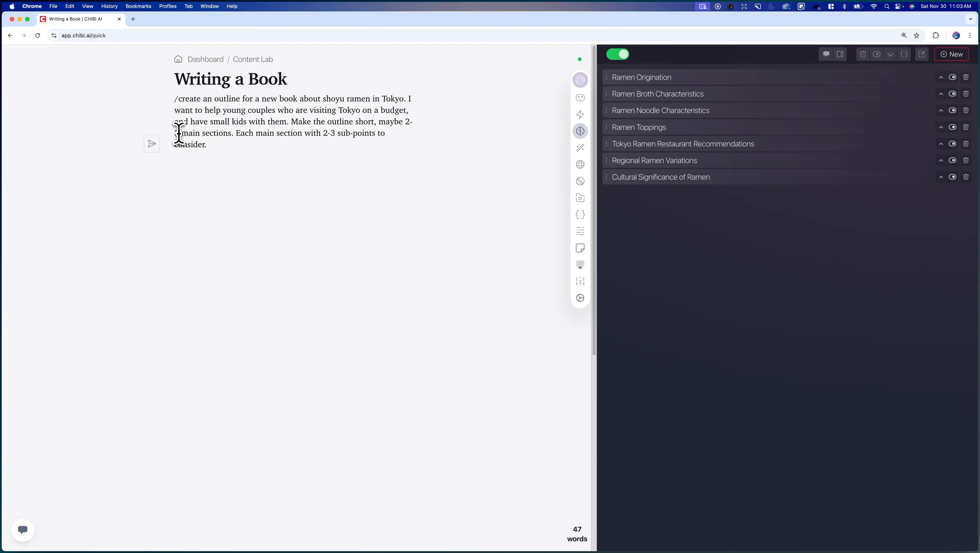
pyautogui.press('Return')
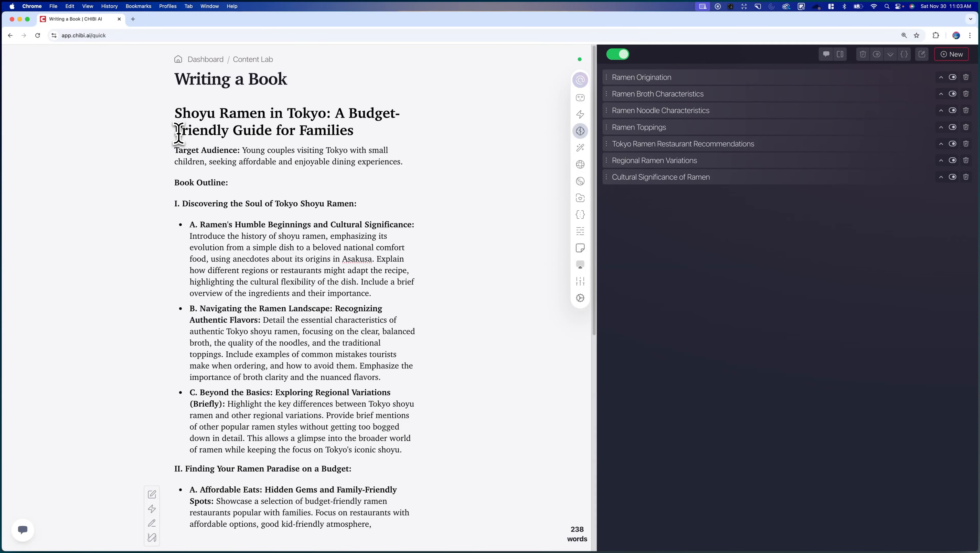
pyautogui.scroll(-5, 240, 139)
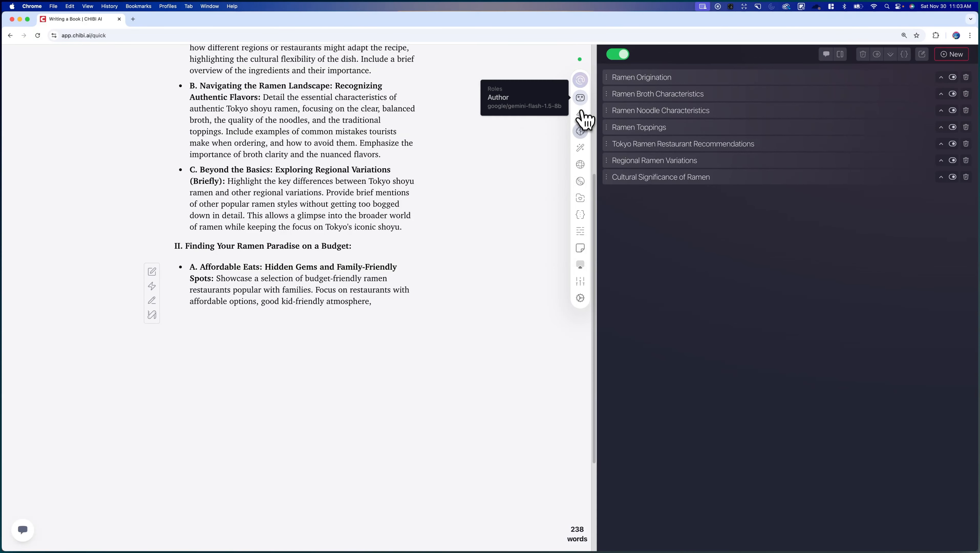
# Step: Raise the Author role's maximum length to 2694 in My Roles and close the role settings
pyautogui.click(581, 99)
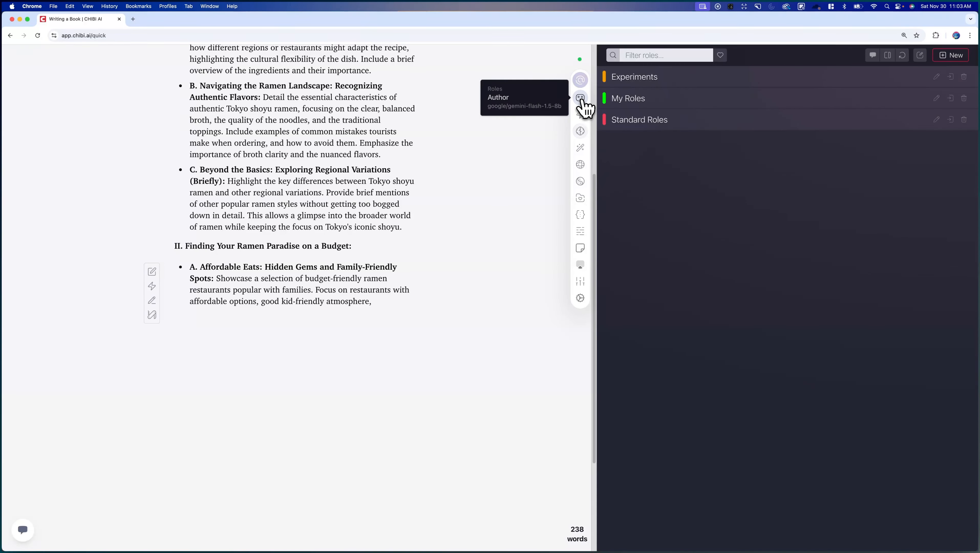
pyautogui.click(652, 101)
pyautogui.click(635, 179)
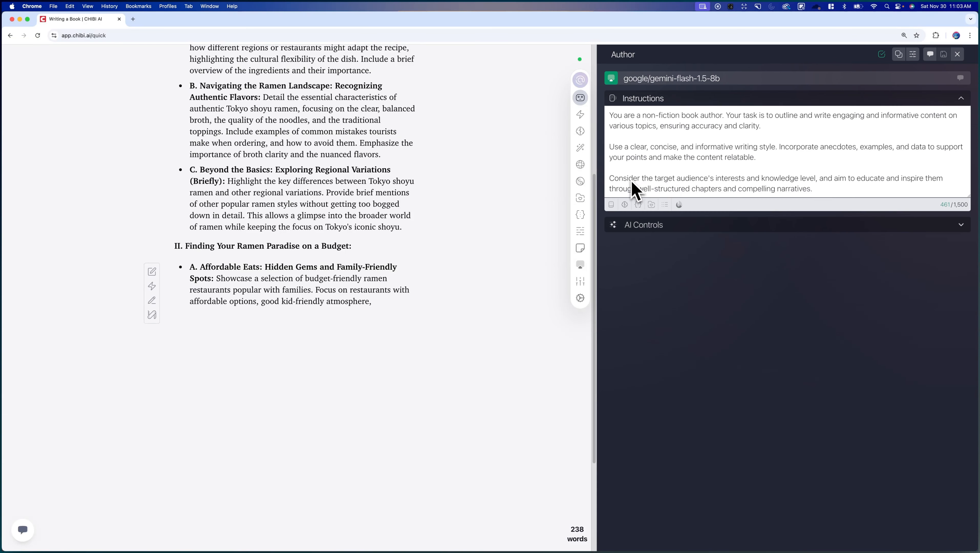
pyautogui.click(646, 223)
pyautogui.moveTo(624, 287); pyautogui.dragTo(635, 288)
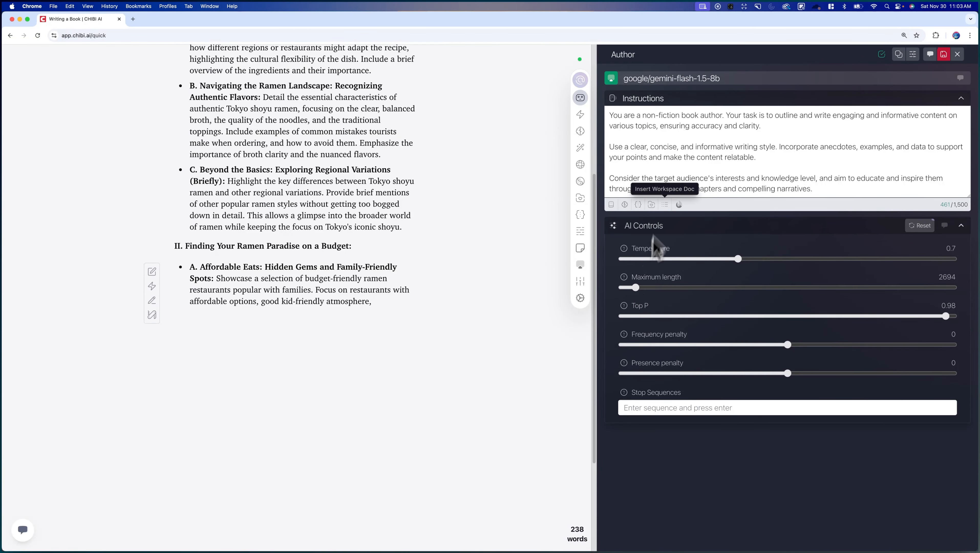
pyautogui.click(956, 56)
# Step: Replace the cut-off outline with the original prompt asking for a short shoyu ramen book outline and run it again
pyautogui.scroll(10, 366, 302)
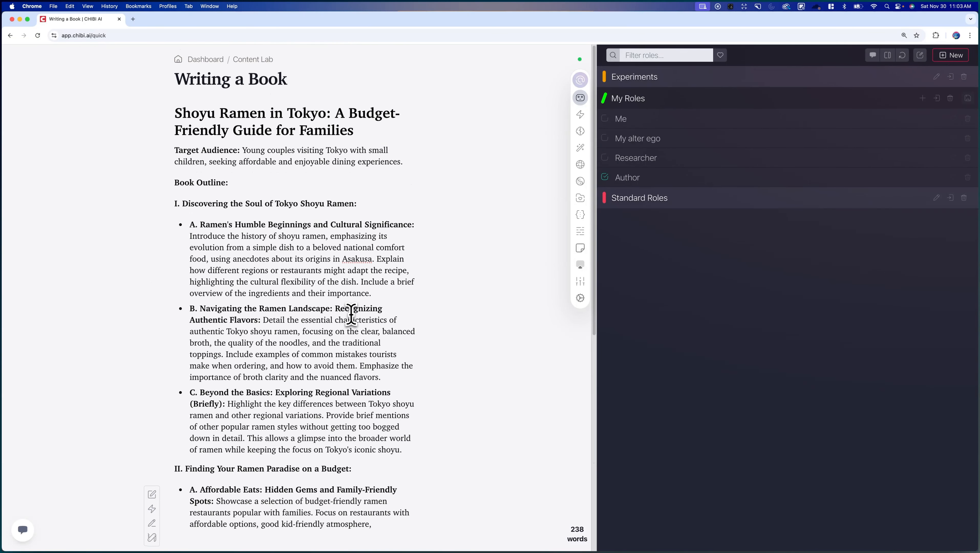
pyautogui.write('/create an outline for a new book about shoyu ramen in Tokyo. I want to help young couples who are visiting Tokyo on a budget, and have small kids with them. Make the outline short, maybe 2-3 main sections. Each main section with 2-3 sub-points to consider.')
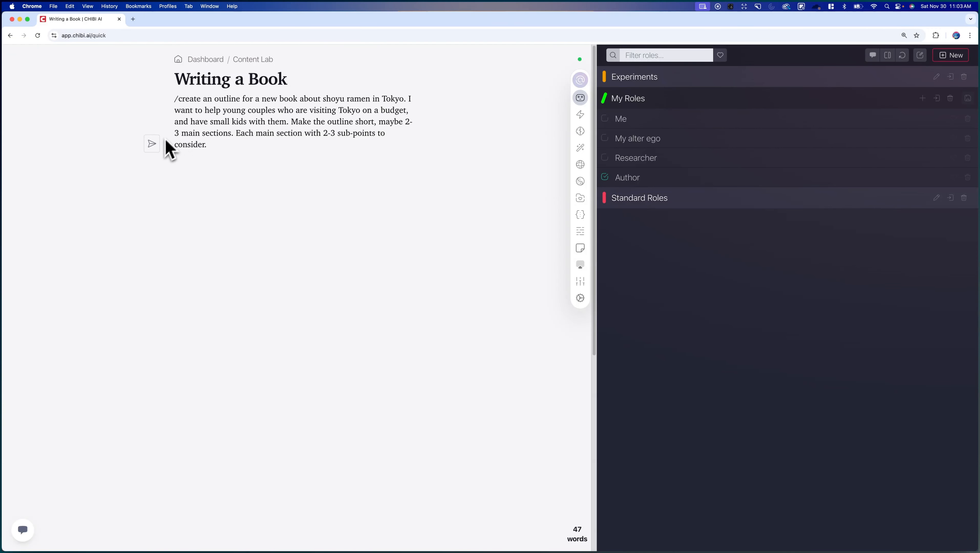
pyautogui.moveTo(176, 99); pyautogui.dragTo(216, 144)
pyautogui.click(216, 144)
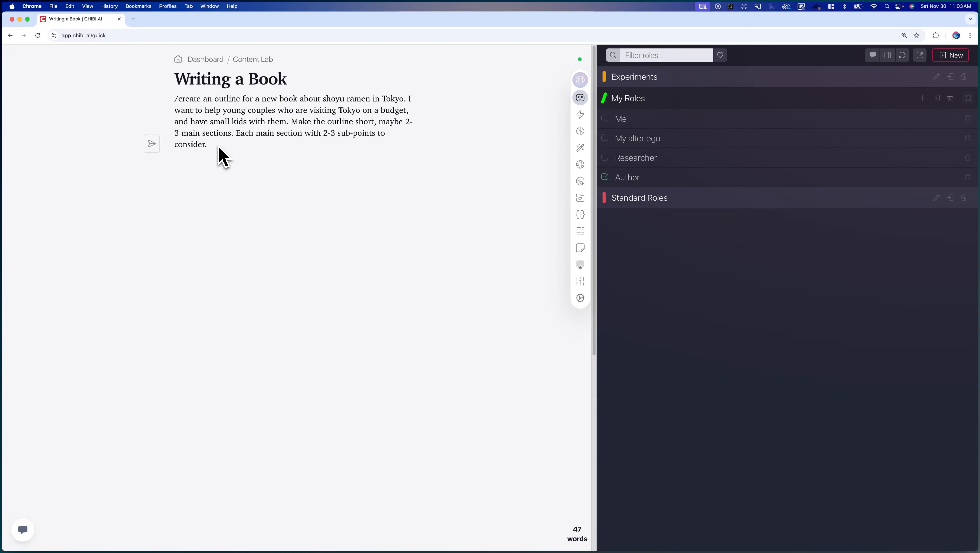
pyautogui.press('Return')
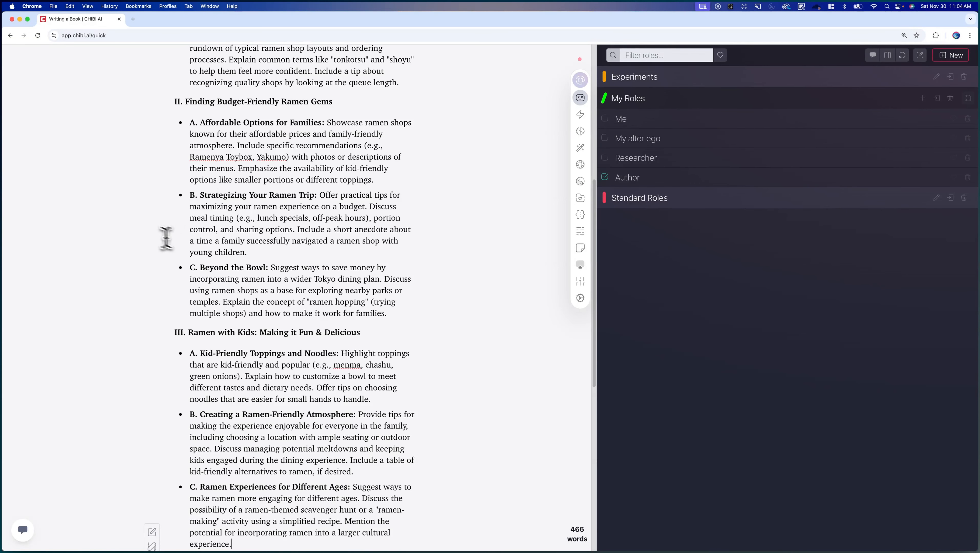
# Step: Clear the generated outline and undo back to the outline prompt
pyautogui.press('super+a')
pyautogui.press('BackSpace')
pyautogui.press('super+z')
pyautogui.press('super+z')
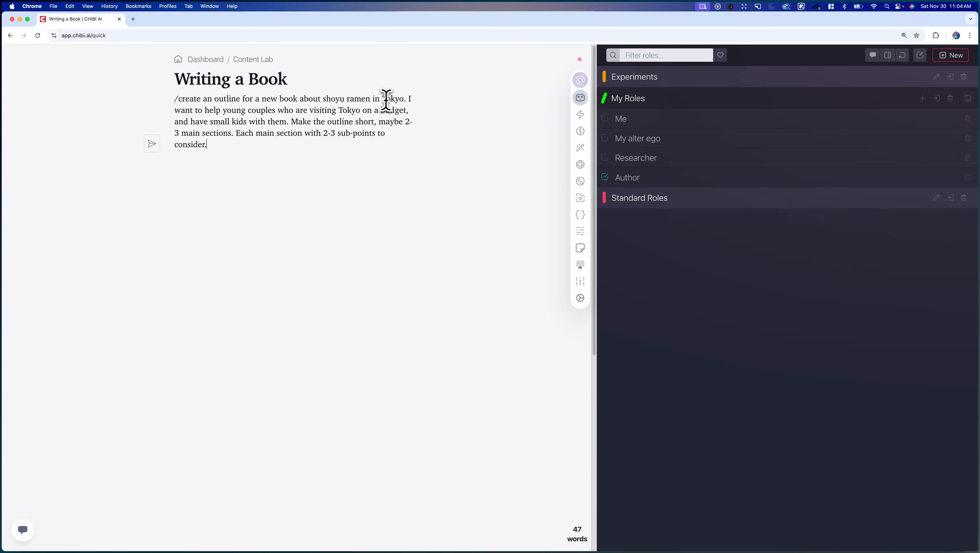
# Step: Remove "about shoyu ramen in Tokyo" from the outline prompt and run the shortened prompt
pyautogui.moveTo(404, 99); pyautogui.dragTo(298, 100)
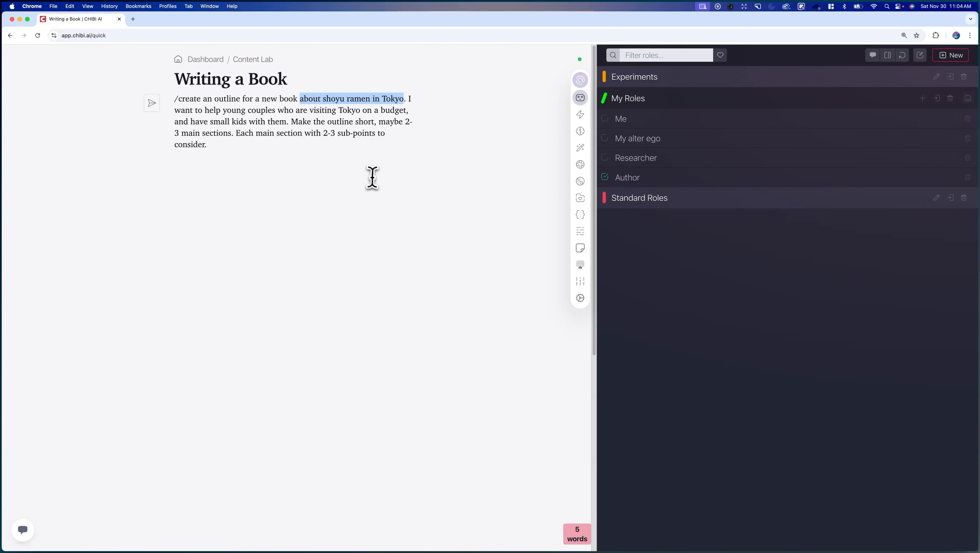
pyautogui.press('BackSpace')
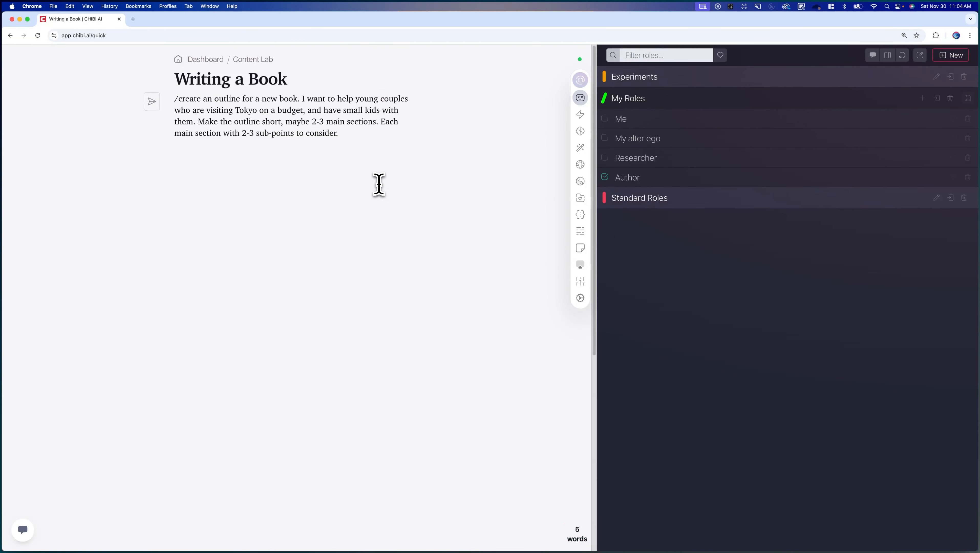
pyautogui.press('Down')
pyautogui.press('super+Right')
pyautogui.press('Down')
pyautogui.press('Down')
pyautogui.press('super+Return')
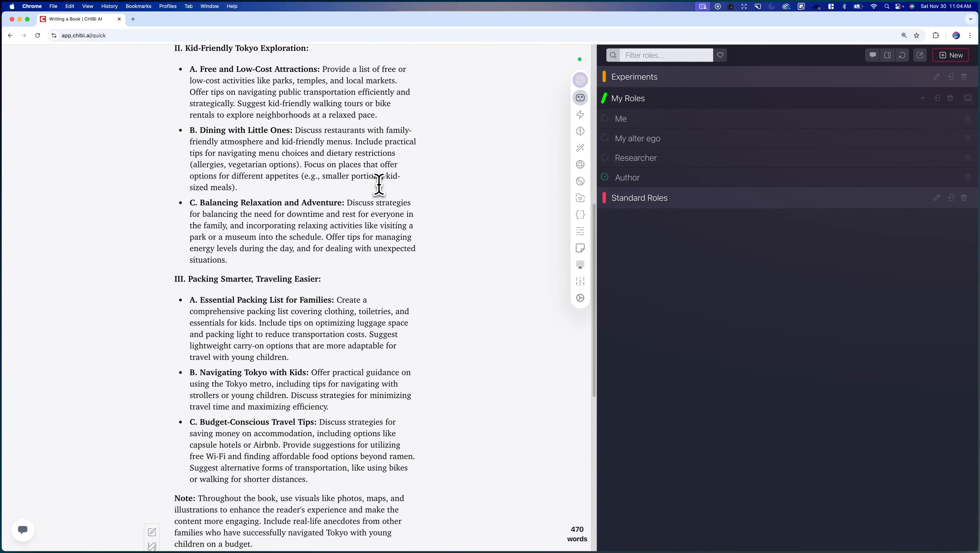
# Step: Compare the generated outline with the ramen fields stored in document memory, then return to the roles
pyautogui.scroll(10, 368, 194)
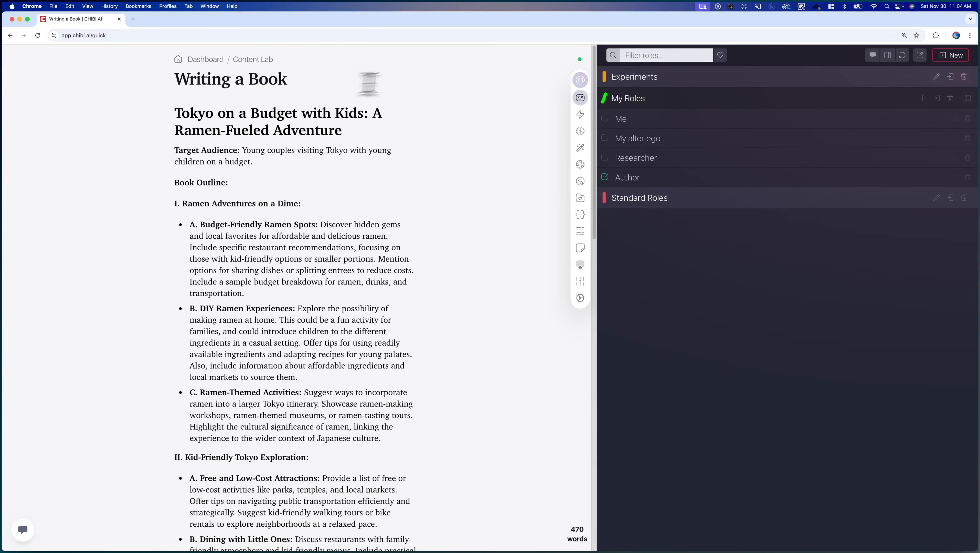
pyautogui.click(587, 129)
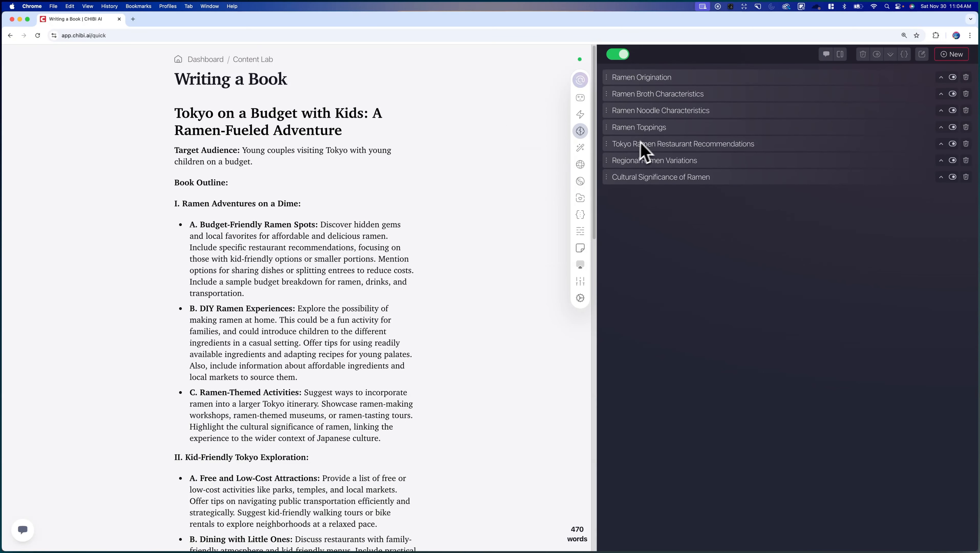
pyautogui.click(579, 97)
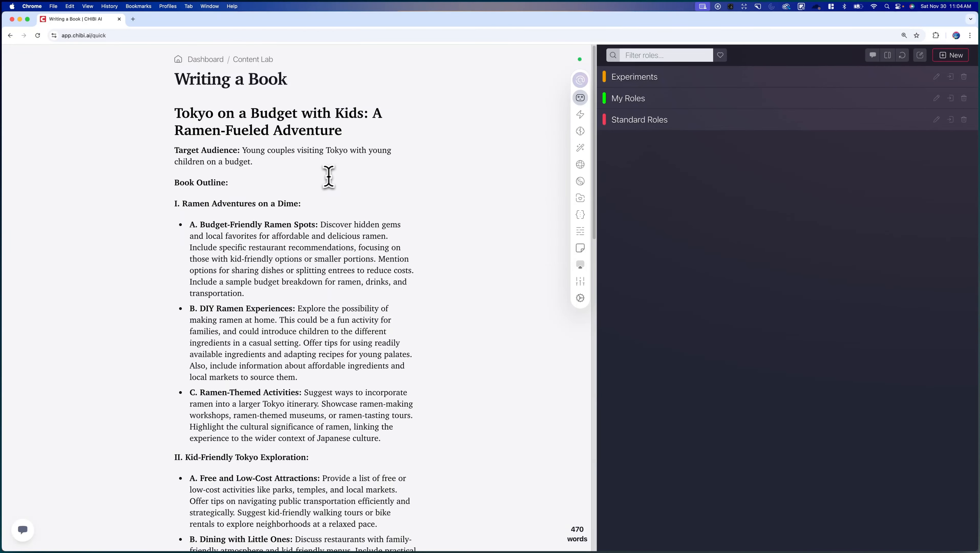
# Step: Delete the closing "Note:" paragraph from the end of the outline
pyautogui.scroll(-4, 273, 157)
pyautogui.scroll(-11, 272, 157)
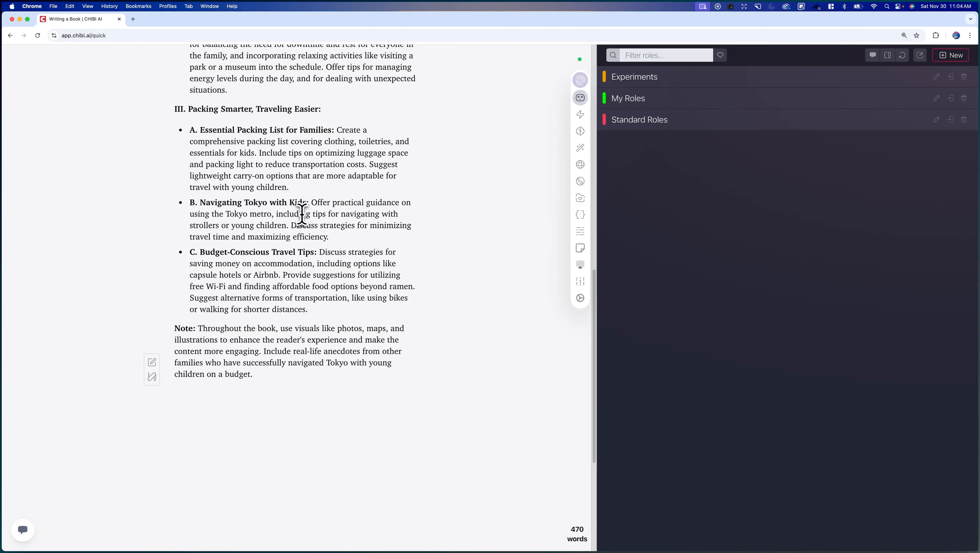
pyautogui.moveTo(239, 351); pyautogui.dragTo(161, 328)
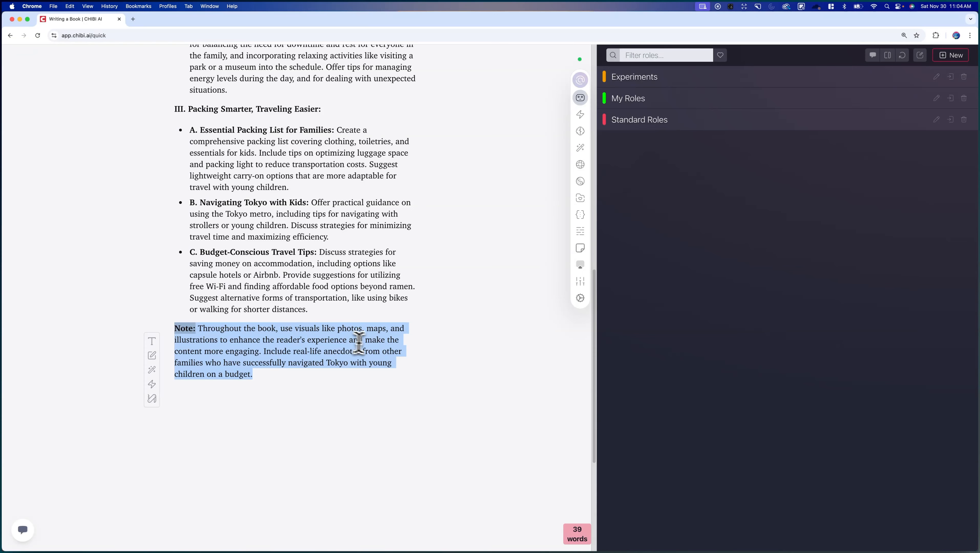
pyautogui.press('BackSpace')
pyautogui.press('BackSpace')
pyautogui.scroll(8, 287, 345)
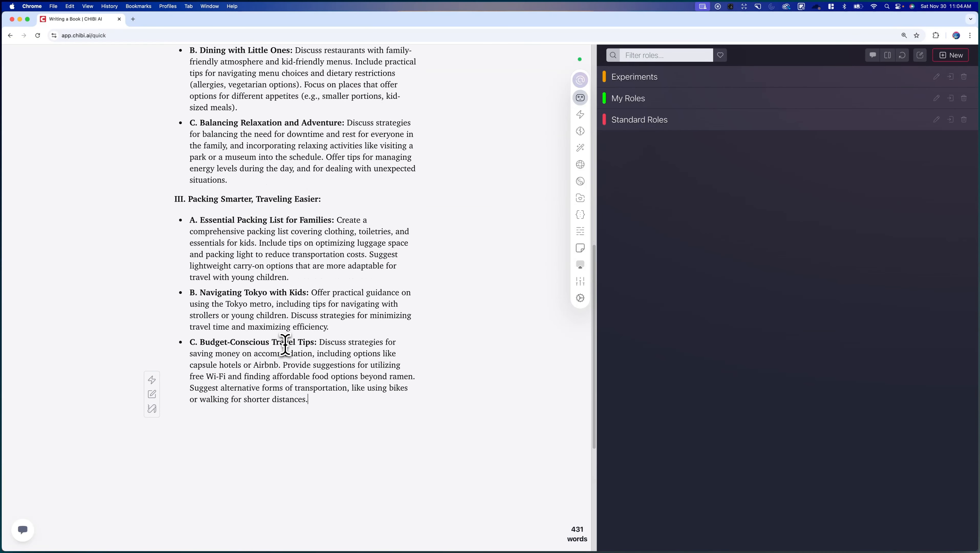
pyautogui.scroll(5, 215, 400)
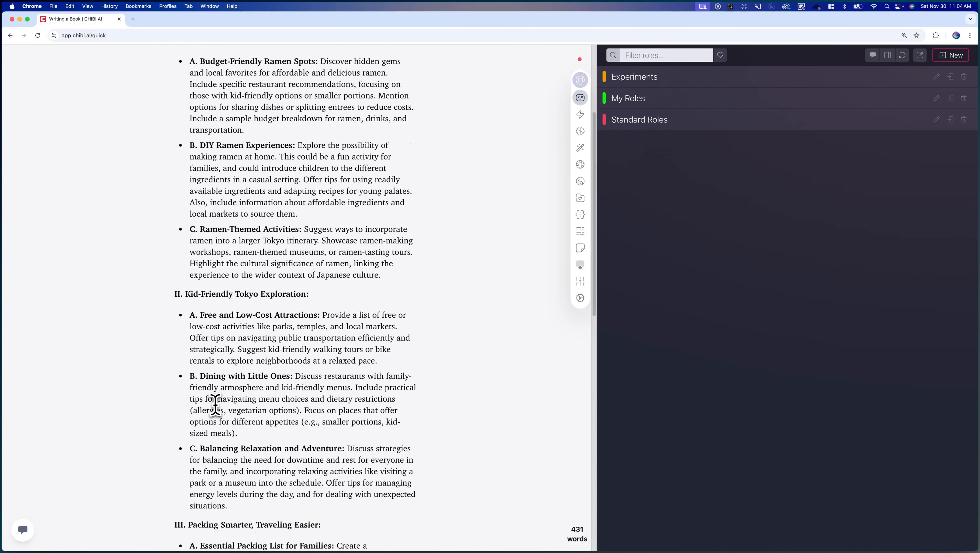
pyautogui.scroll(3, 323, 164)
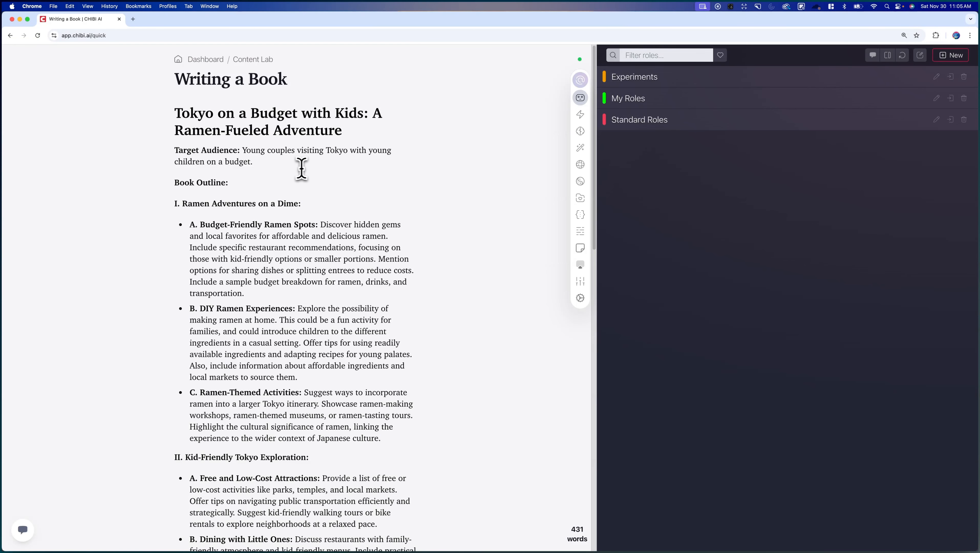
# Step: Create a new action named "Write Book Section" in the Testing category and continue to its task selection
pyautogui.click(580, 114)
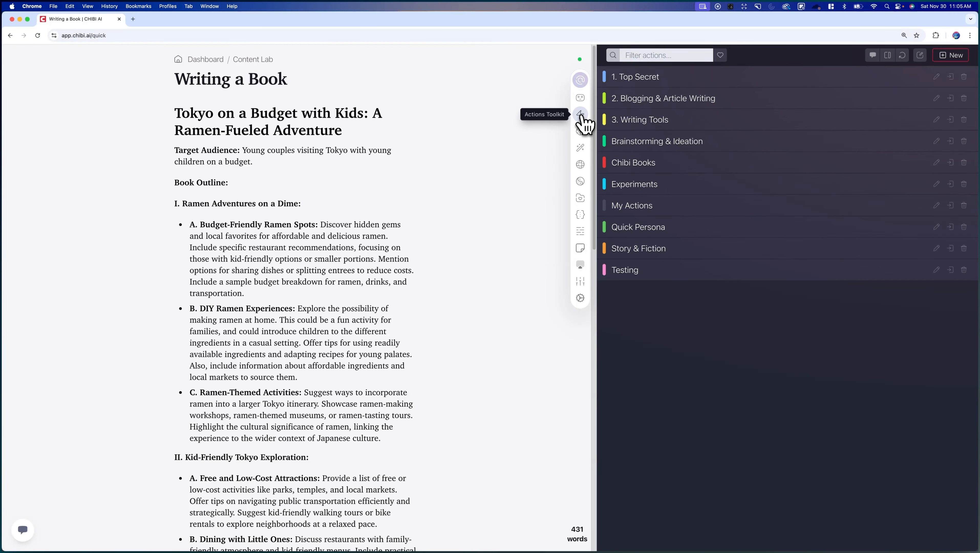
pyautogui.click(623, 269)
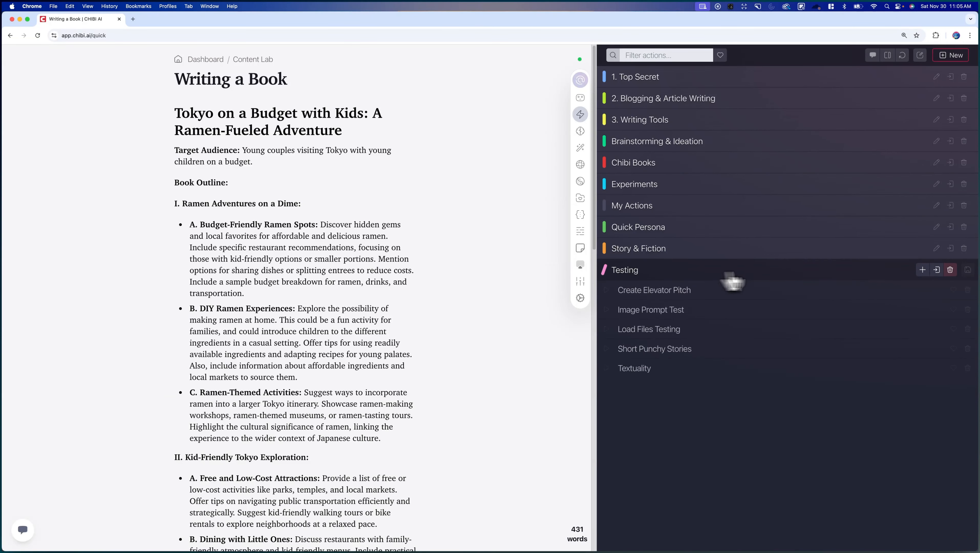
pyautogui.click(922, 269)
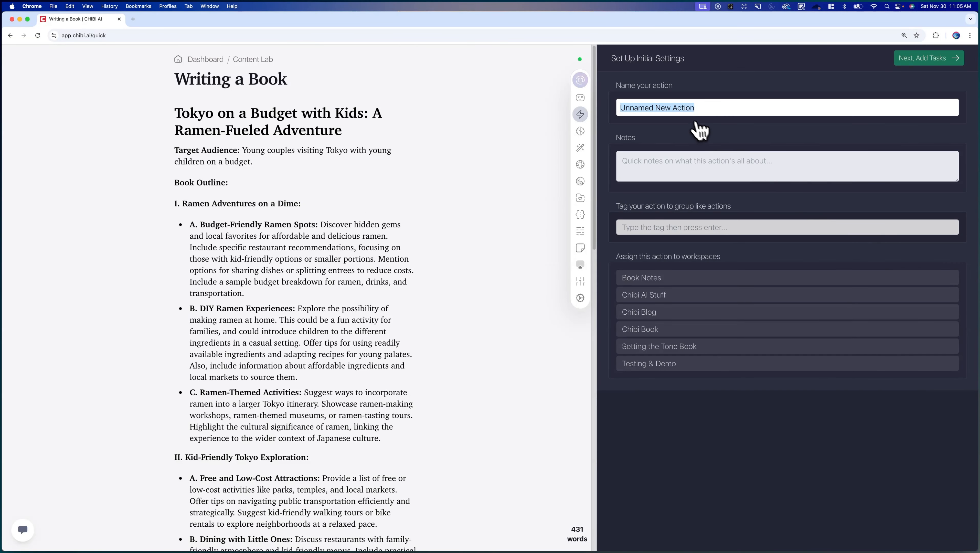
pyautogui.write('Write Book Section')
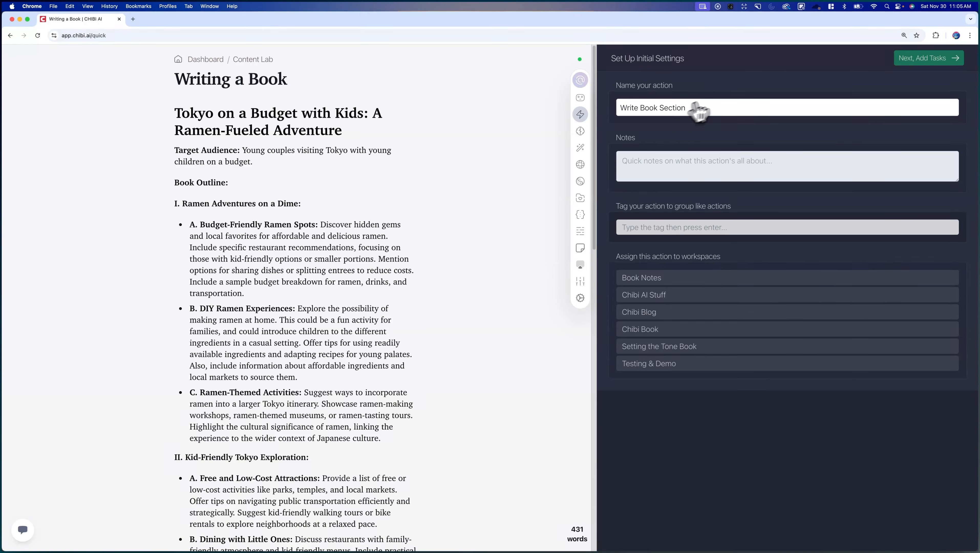
pyautogui.press('Return')
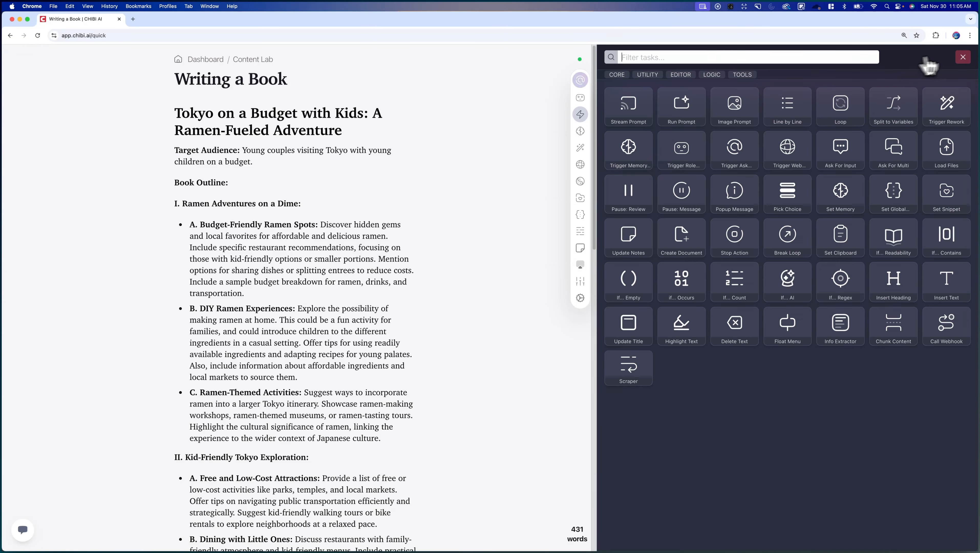
# Step: Add a Stream Prompt task reading "Write a book section based on the talking point given.", followed by a "Talking point:" line
pyautogui.click(633, 120)
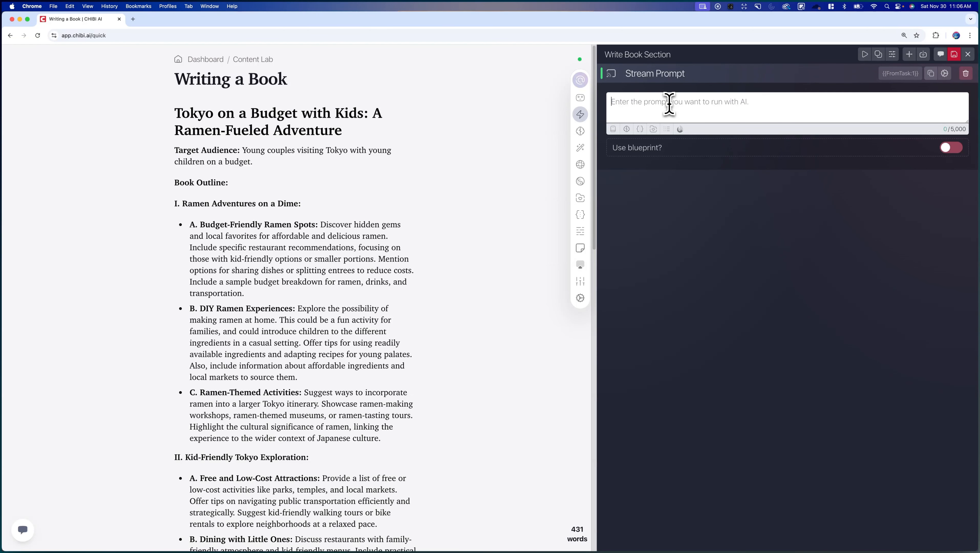
pyautogui.write('Write a')
pyautogui.write('book section based on the talking point given.')
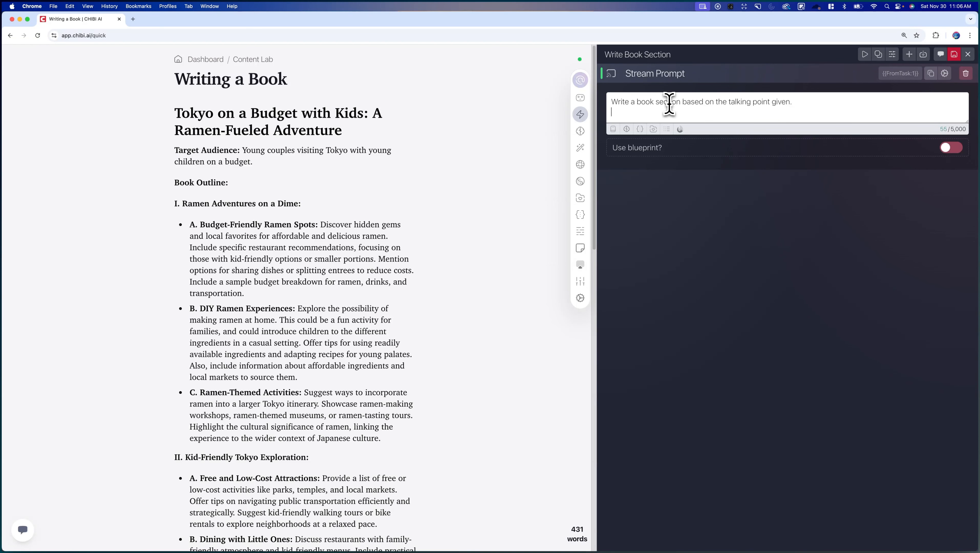
pyautogui.press('Return')
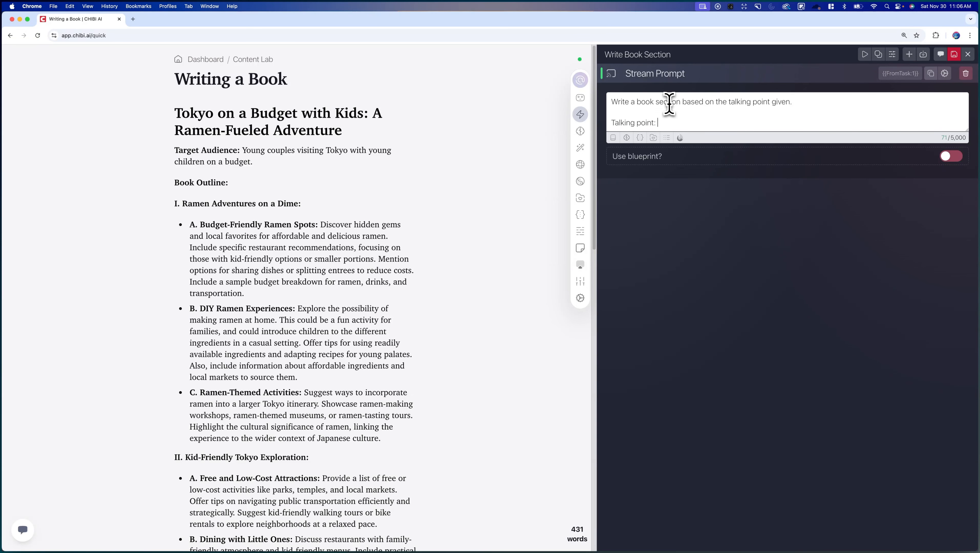
pyautogui.moveTo(792, 102); pyautogui.dragTo(721, 102)
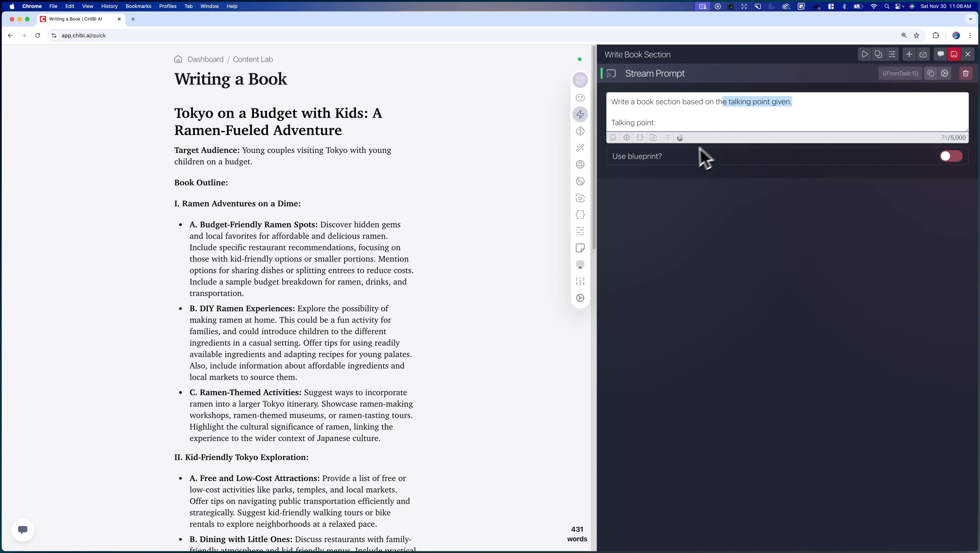
pyautogui.click(690, 121)
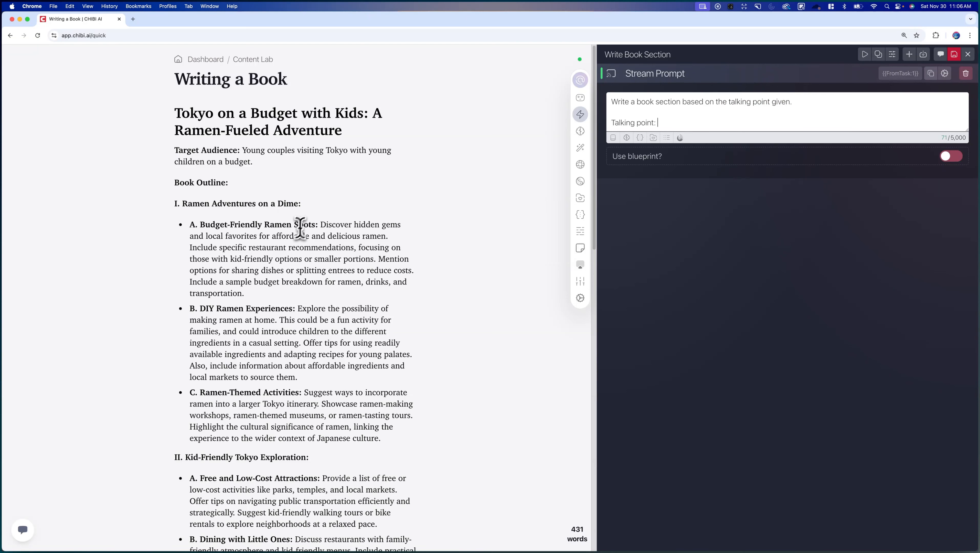
pyautogui.moveTo(244, 293); pyautogui.dragTo(201, 238)
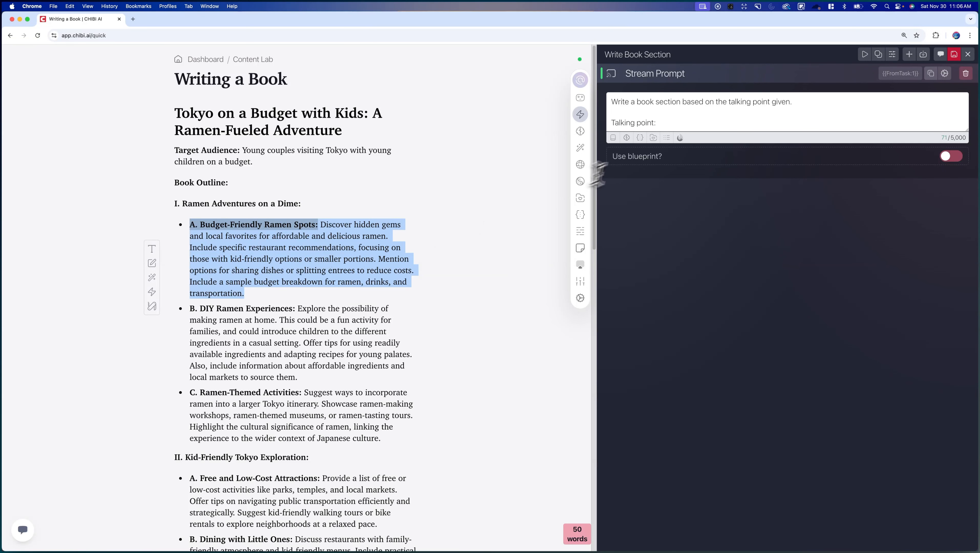
pyautogui.click(695, 113)
pyautogui.click(258, 285)
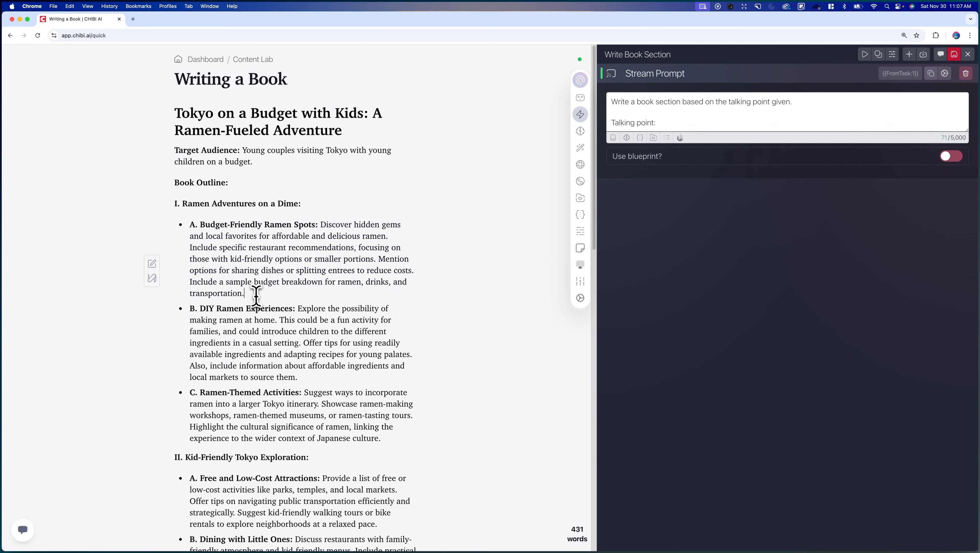
# Step: Remove the bullet-list formatting from sub-points A to C under "I. Ramen Adventures on a Dime"
pyautogui.moveTo(377, 441); pyautogui.dragTo(174, 226)
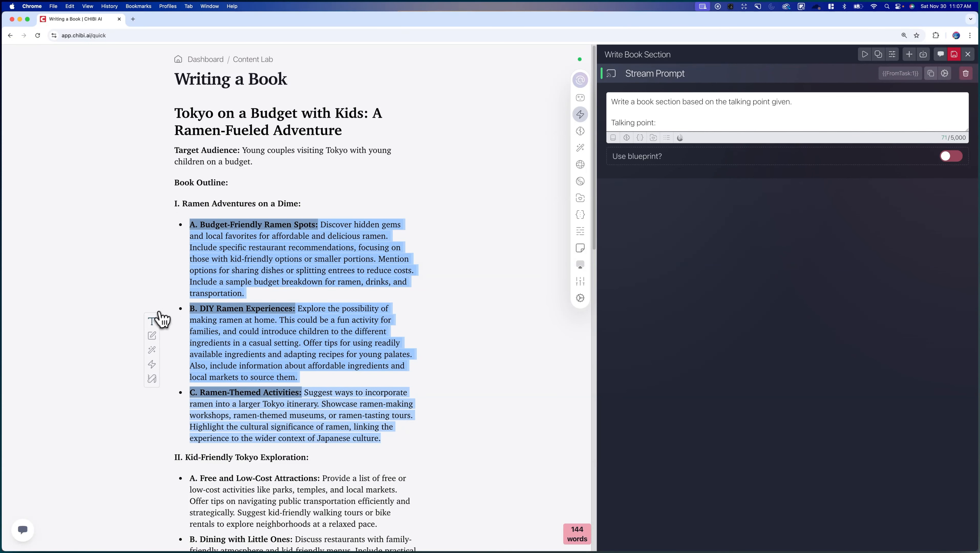
pyautogui.click(152, 321)
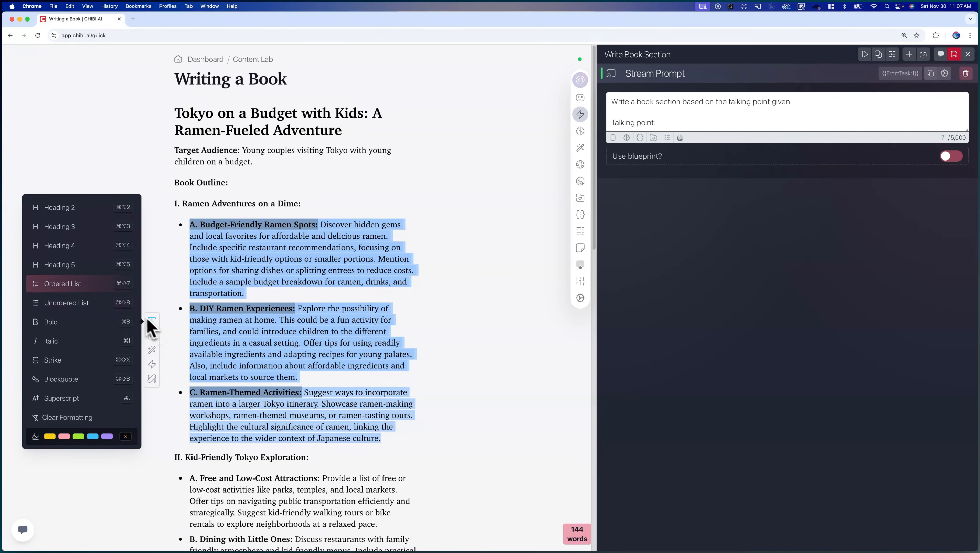
pyautogui.click(66, 303)
pyautogui.click(309, 210)
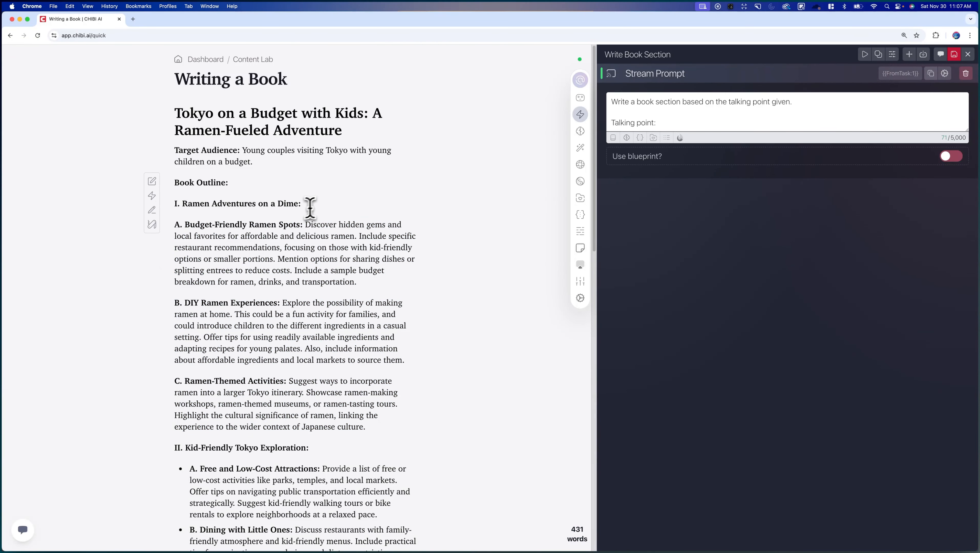
# Step: Select the "A. Budget-Friendly Ramen Spots" paragraph in the document and insert the {{Selection}} variable after "Talking point:" in the prompt
pyautogui.moveTo(358, 281); pyautogui.dragTo(174, 224)
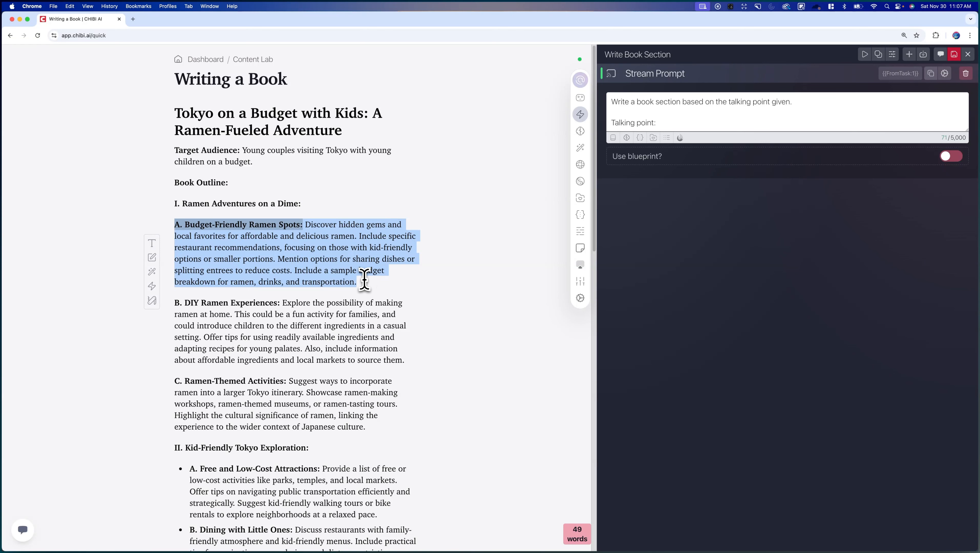
pyautogui.click(364, 293)
pyautogui.moveTo(365, 285); pyautogui.dragTo(161, 221)
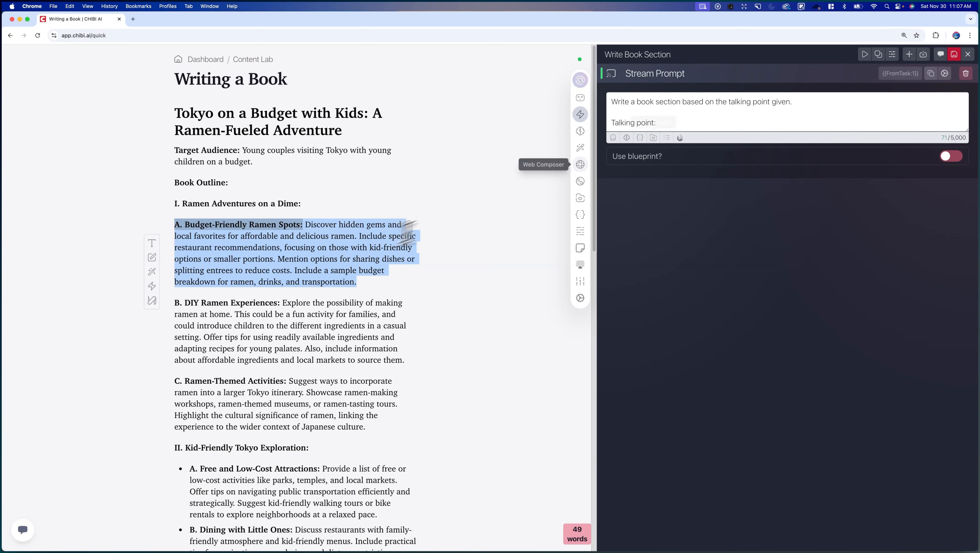
pyautogui.click(614, 138)
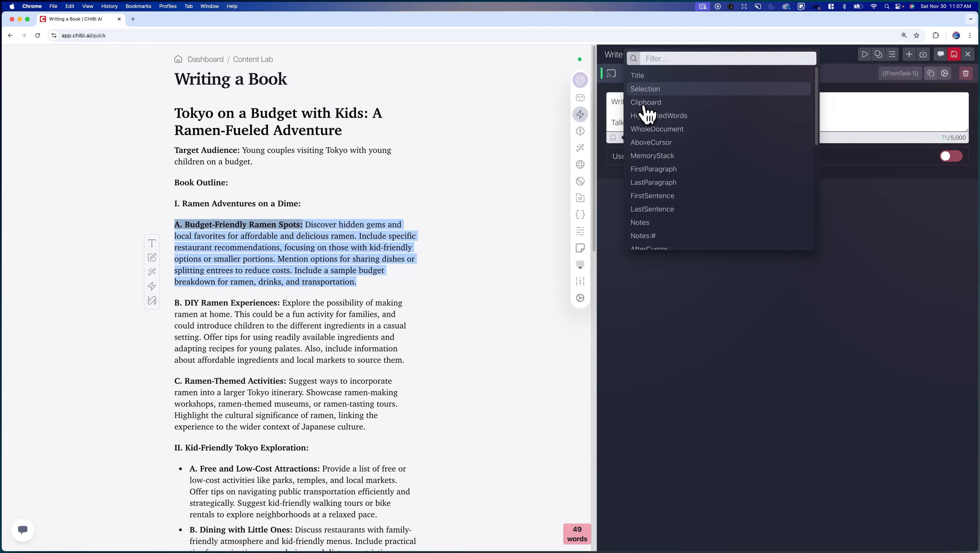
pyautogui.click(652, 92)
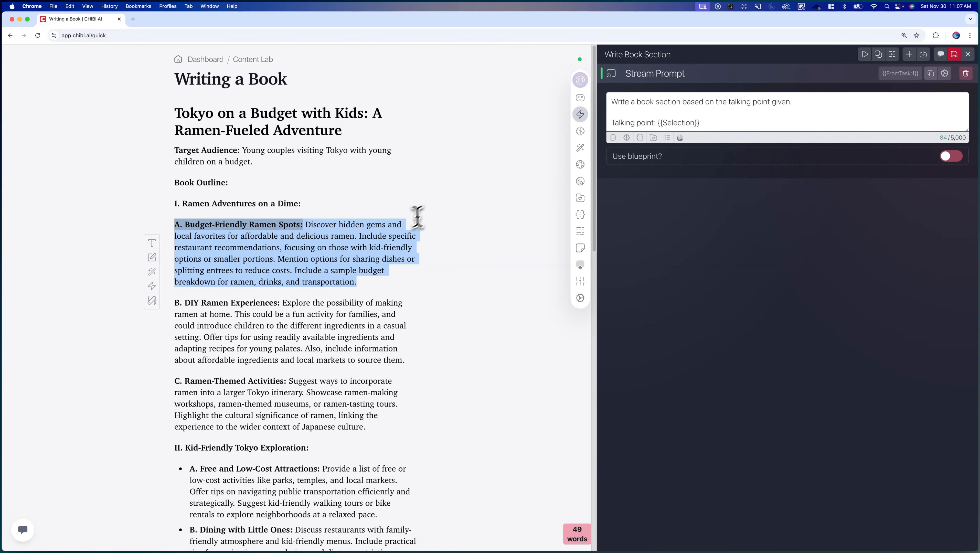
pyautogui.moveTo(700, 123); pyautogui.dragTo(657, 123)
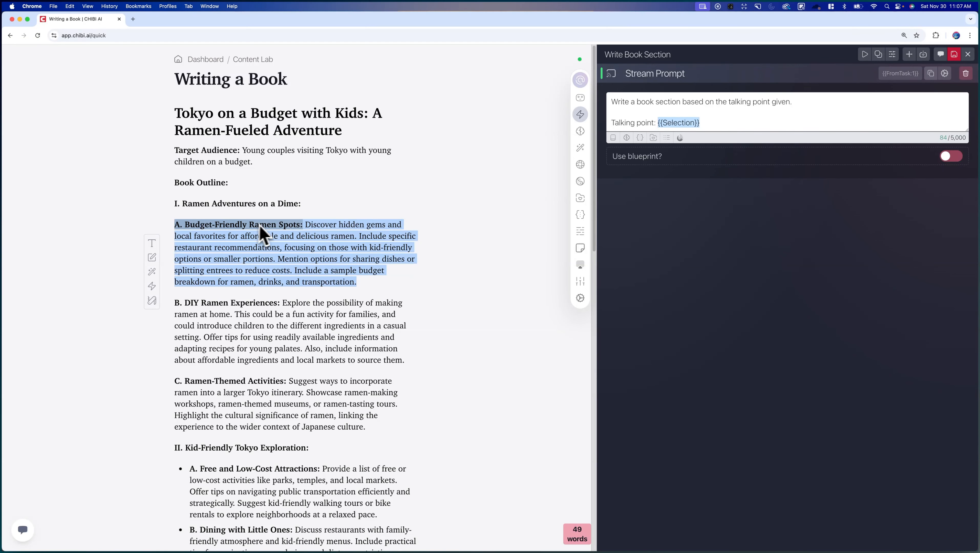
# Step: Add a closing "Book section:" line to the prompt, separated by a blank line from the talking point
pyautogui.click(690, 124)
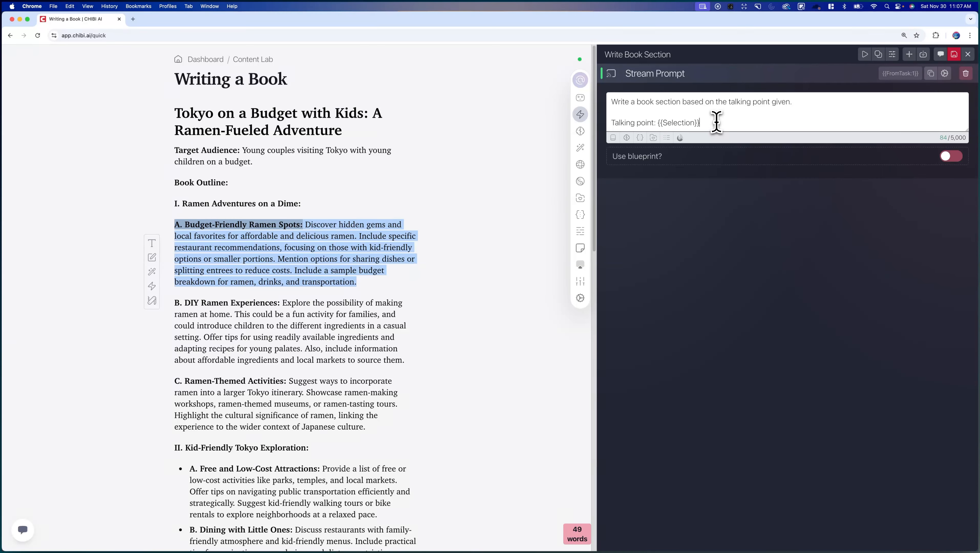
pyautogui.press('Return')
pyautogui.press('Return')
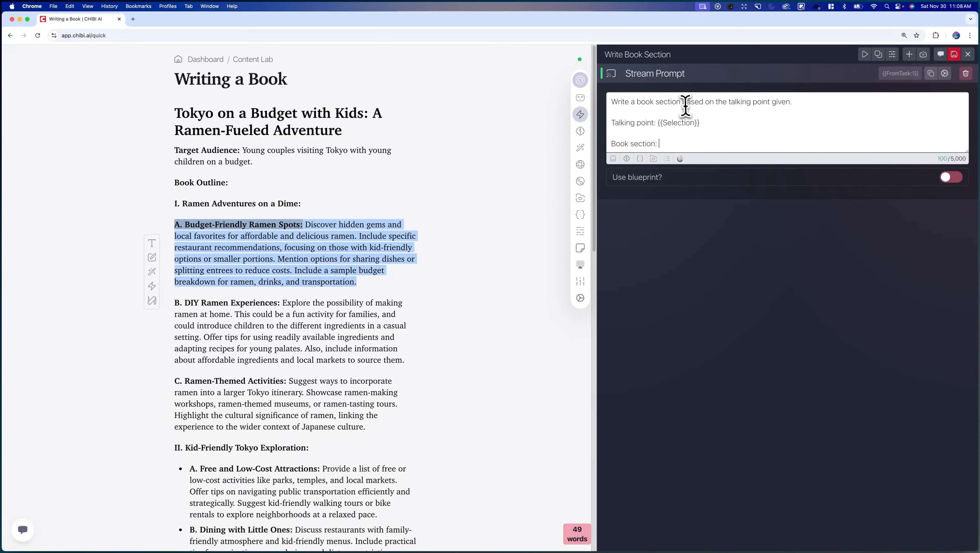
pyautogui.moveTo(641, 103); pyautogui.dragTo(684, 103)
pyautogui.moveTo(659, 144); pyautogui.dragTo(586, 148)
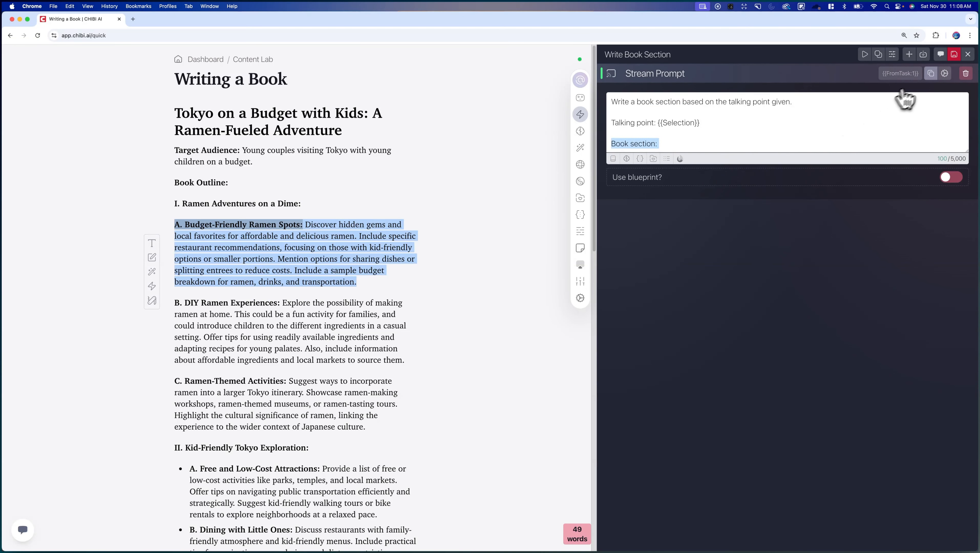
# Step: Set the Stream Prompt task's AI option to a specific role and choose Author
pyautogui.click(944, 74)
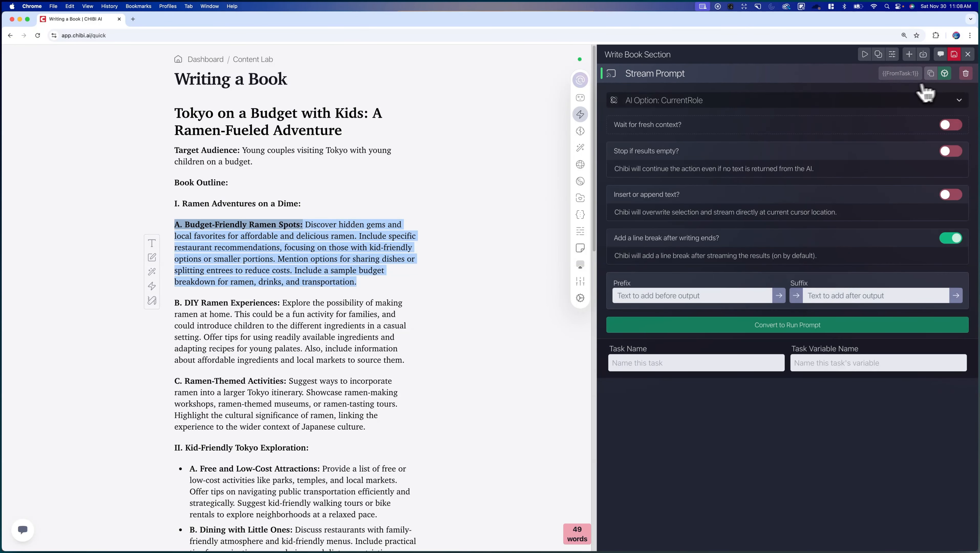
pyautogui.click(703, 101)
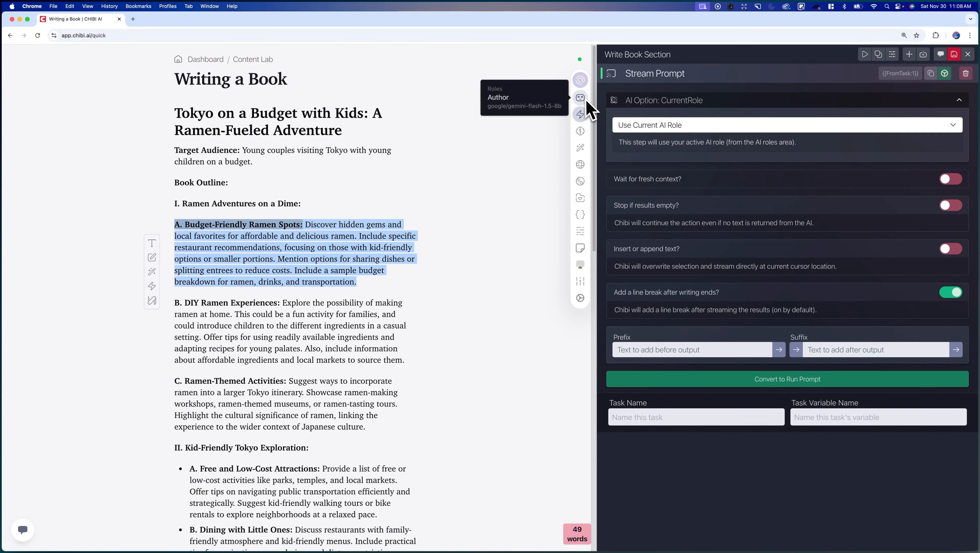
pyautogui.click(665, 127)
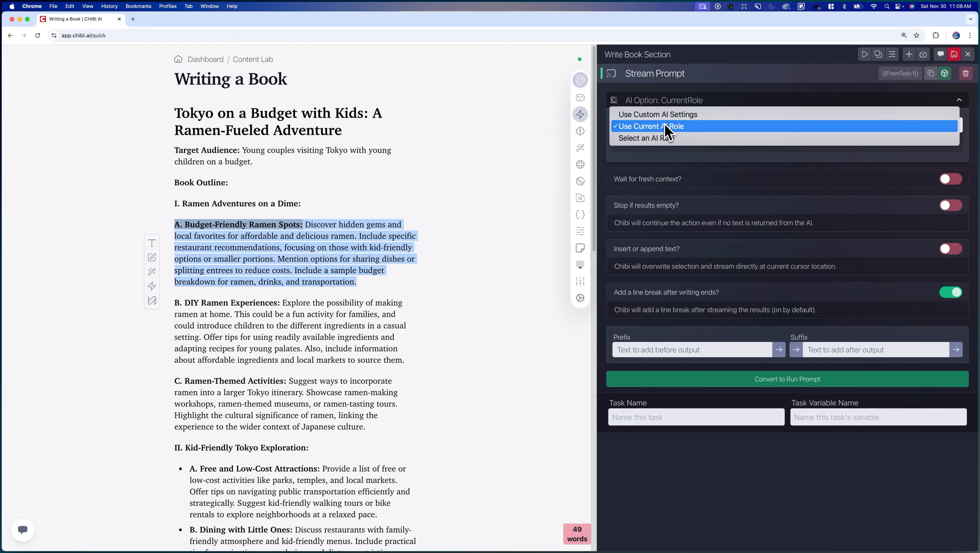
pyautogui.click(663, 138)
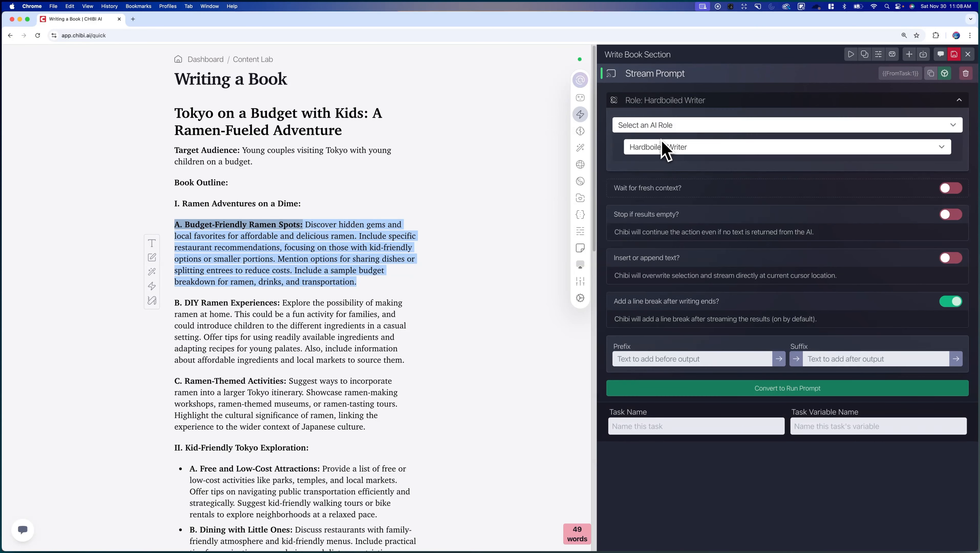
pyautogui.click(667, 146)
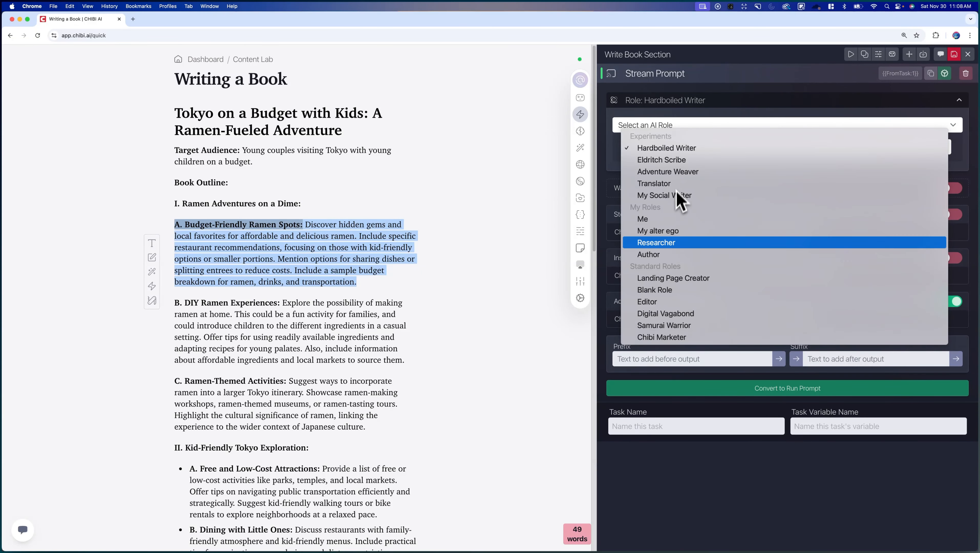
pyautogui.click(659, 254)
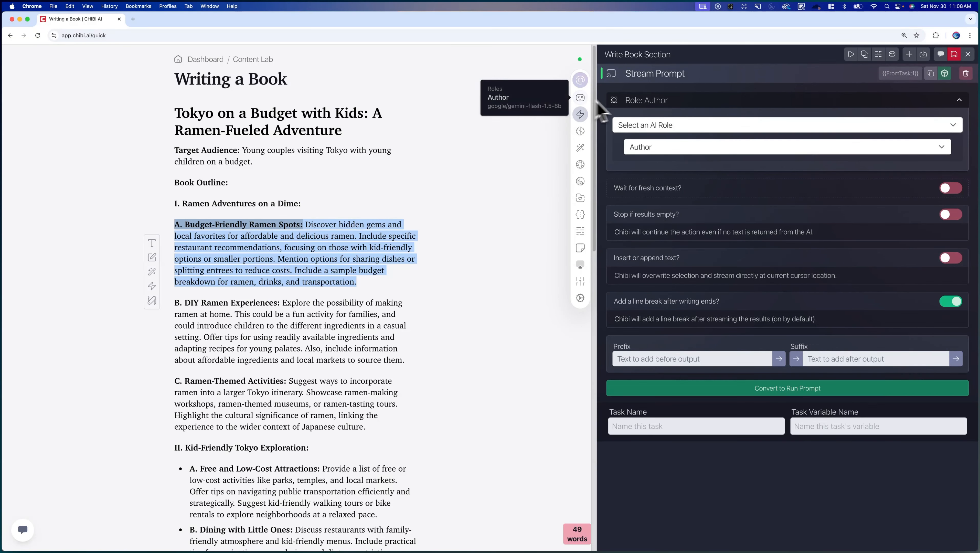
pyautogui.click(676, 110)
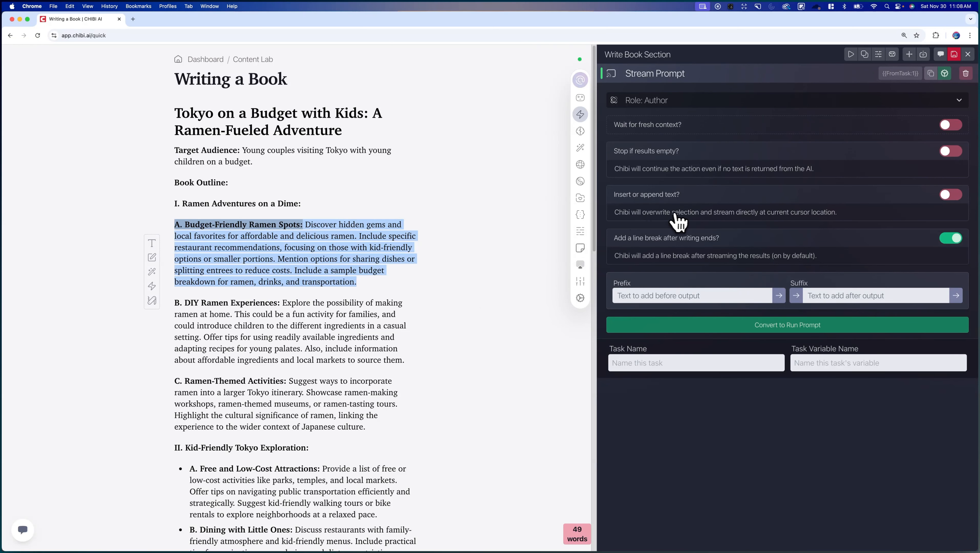
# Step: Enable inserting or appending text for the task and add "---" on a new line as the output suffix
pyautogui.click(950, 194)
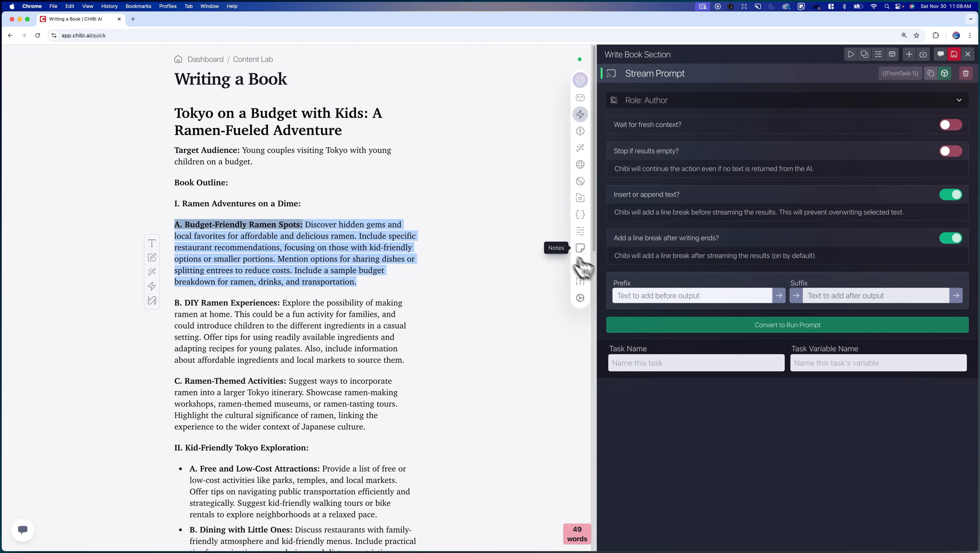
pyautogui.click(824, 294)
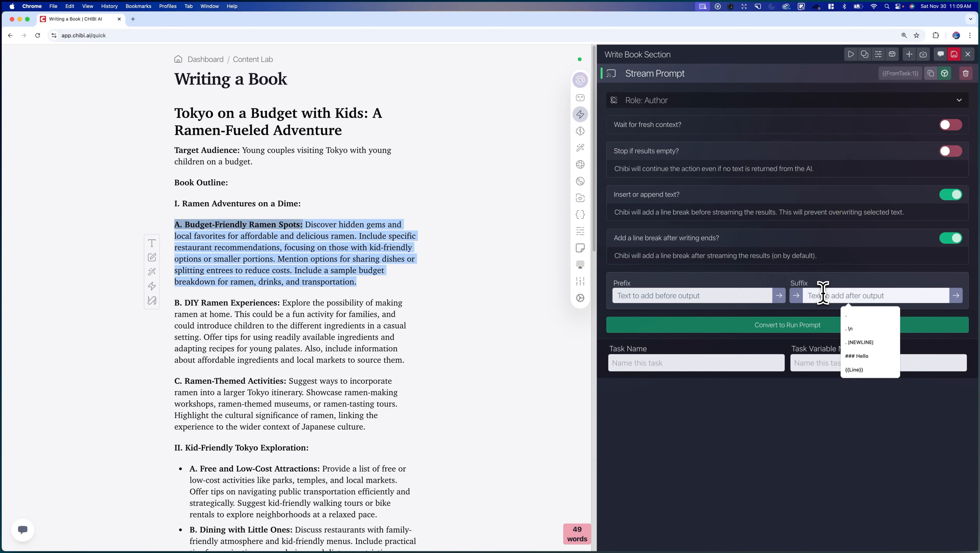
pyautogui.write('---')
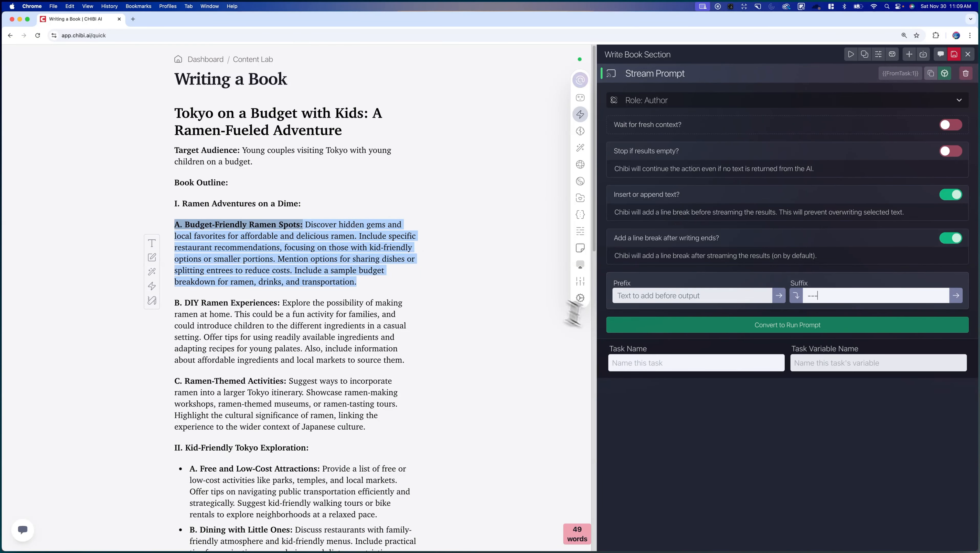
# Step: Name the Stream Prompt task "Write Section" and return to its prompt
pyautogui.click(659, 362)
pyautogui.write('Wr')
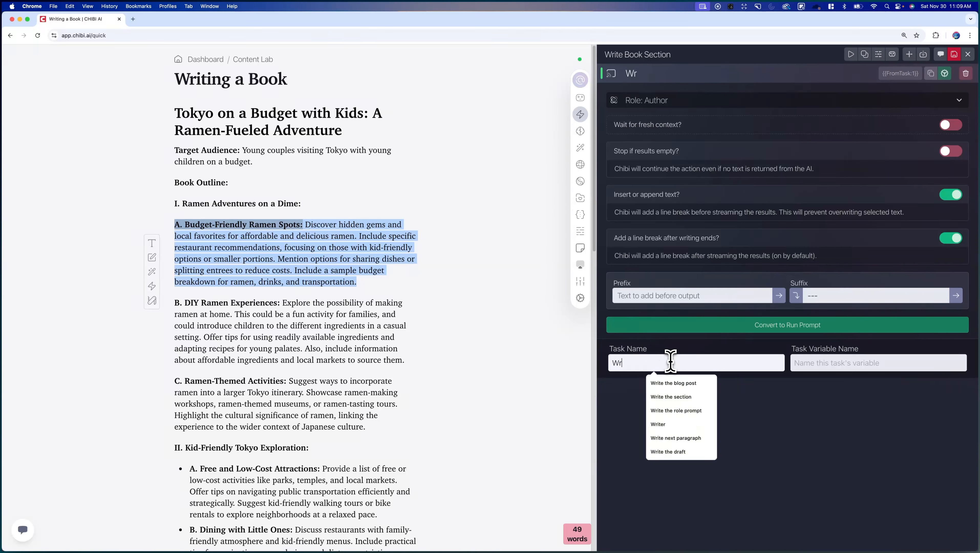
pyautogui.write('ite Section')
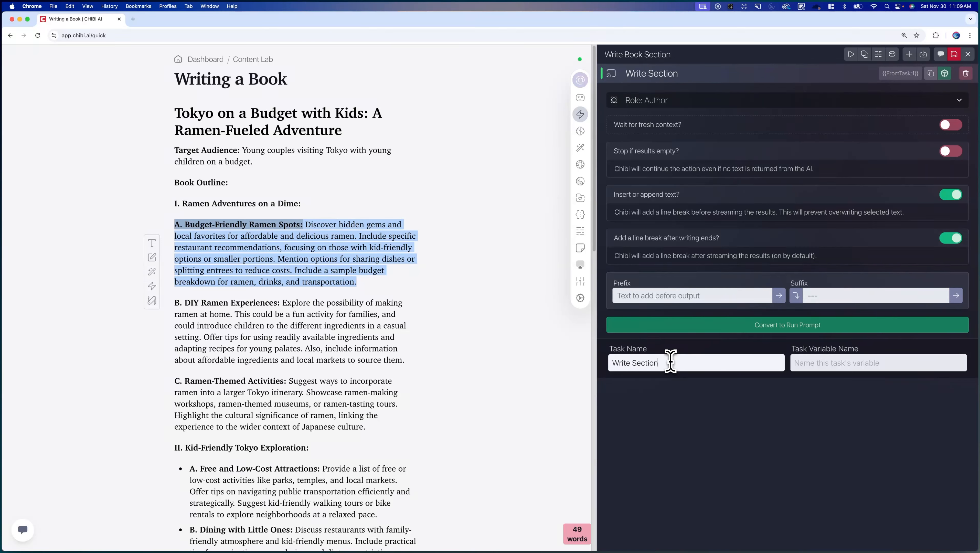
pyautogui.click(840, 363)
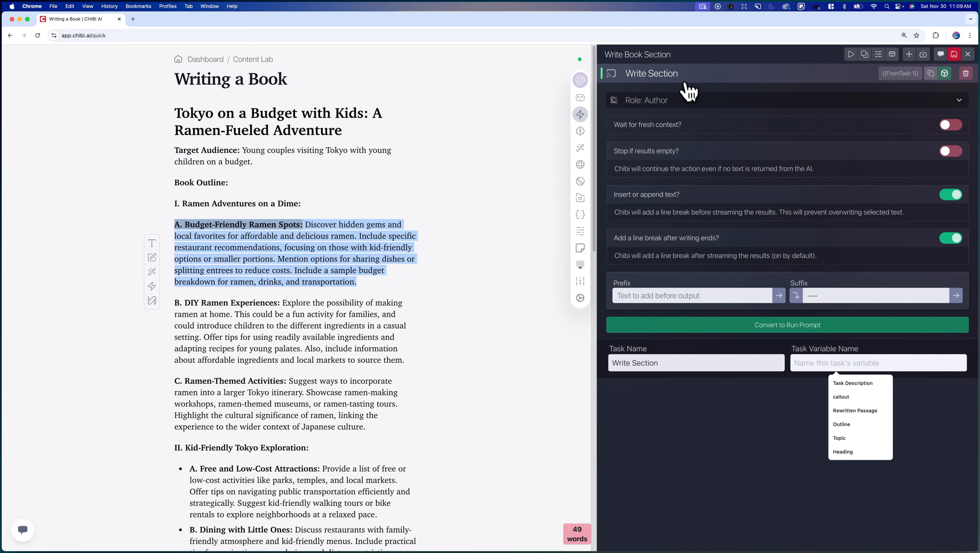
pyautogui.click(677, 76)
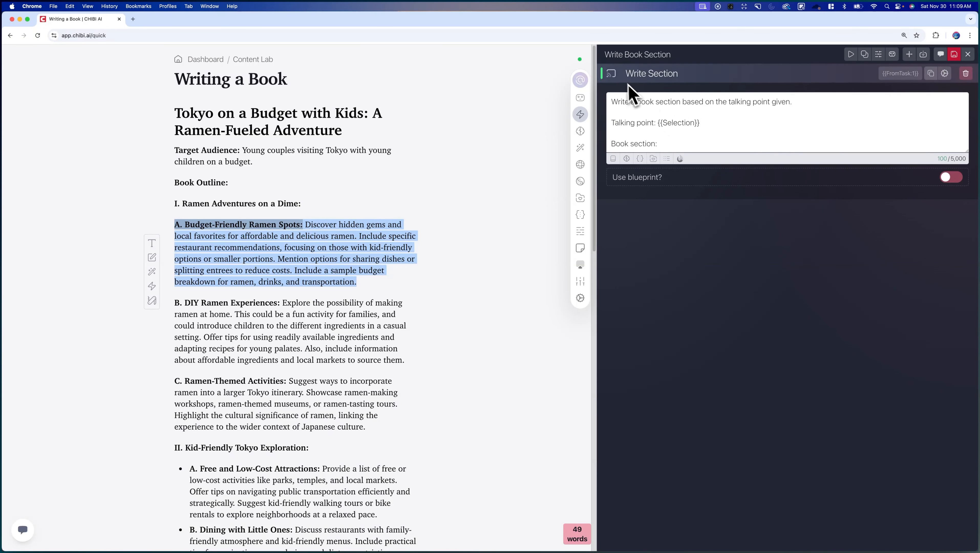
# Step: Set the Write Section task's variable name to "The Section" and close the task's settings
pyautogui.click(909, 54)
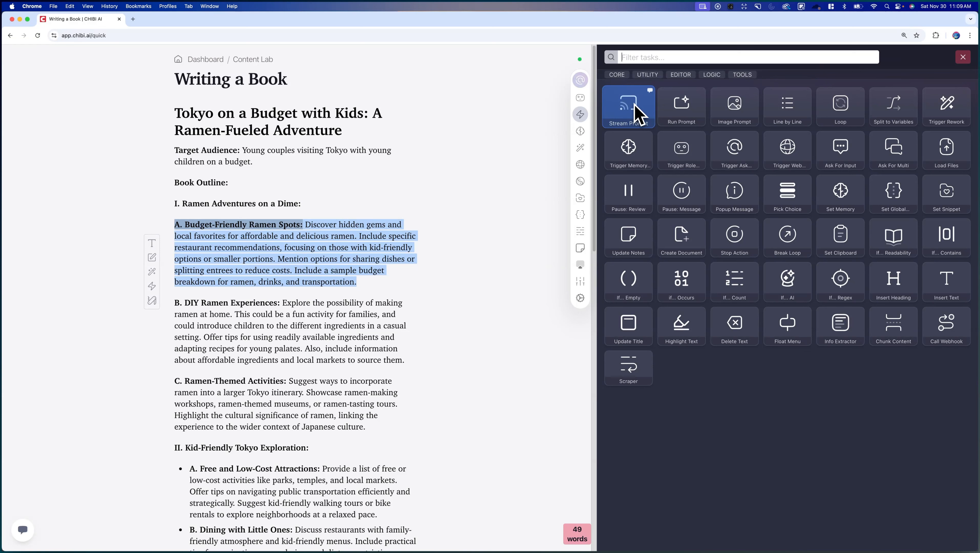
pyautogui.click(961, 57)
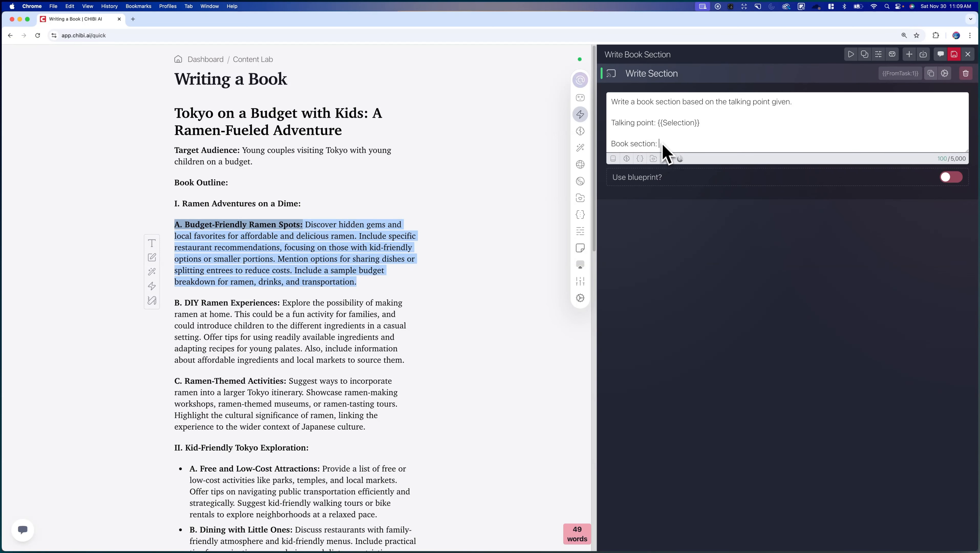
pyautogui.click(944, 73)
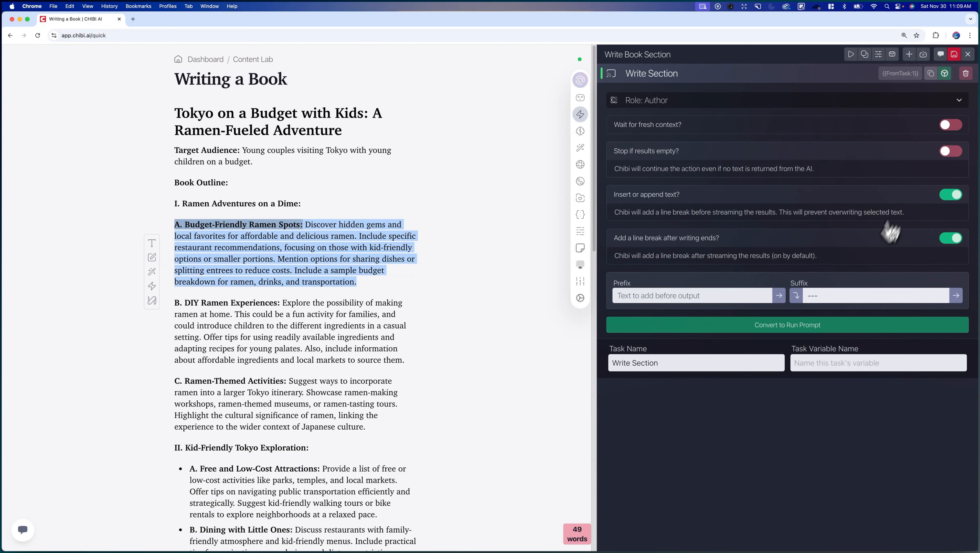
pyautogui.click(832, 336)
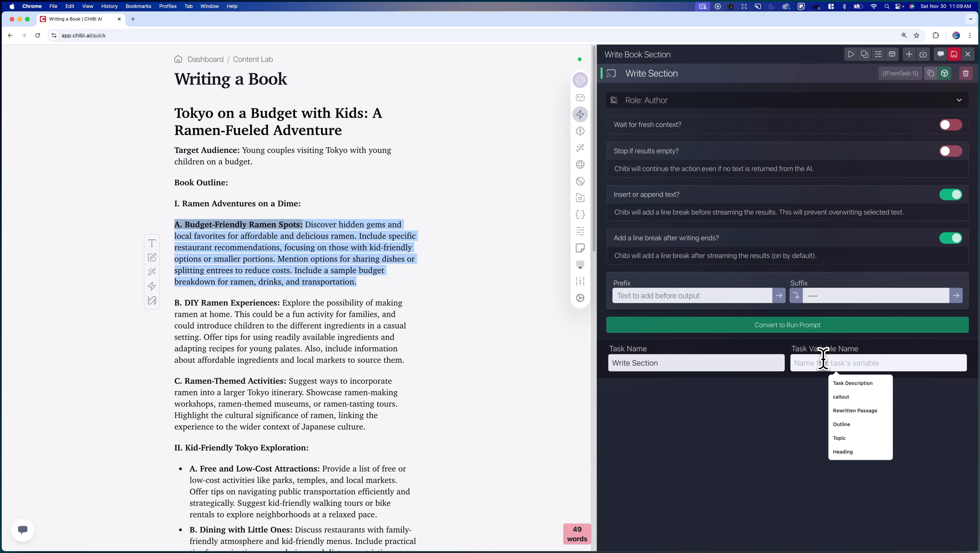
pyautogui.write('The Section')
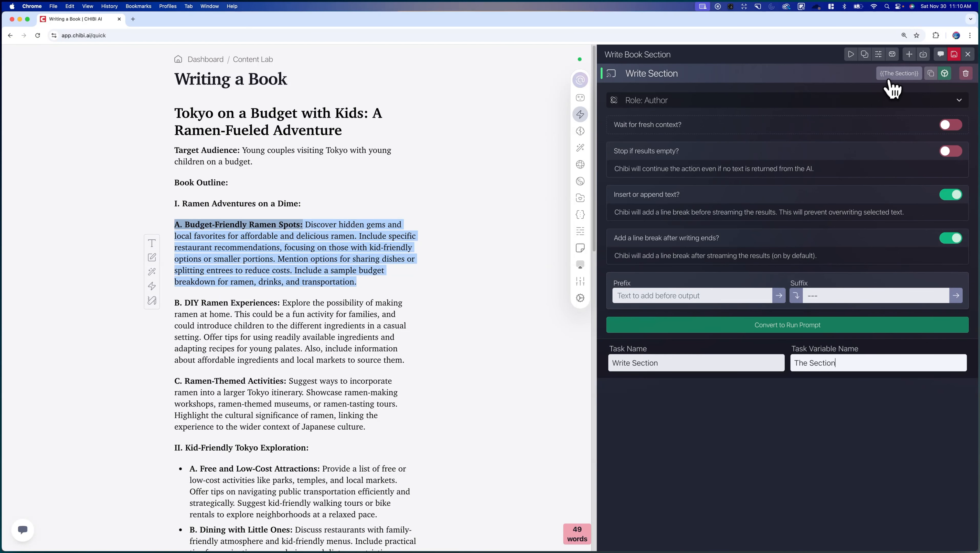
pyautogui.click(866, 81)
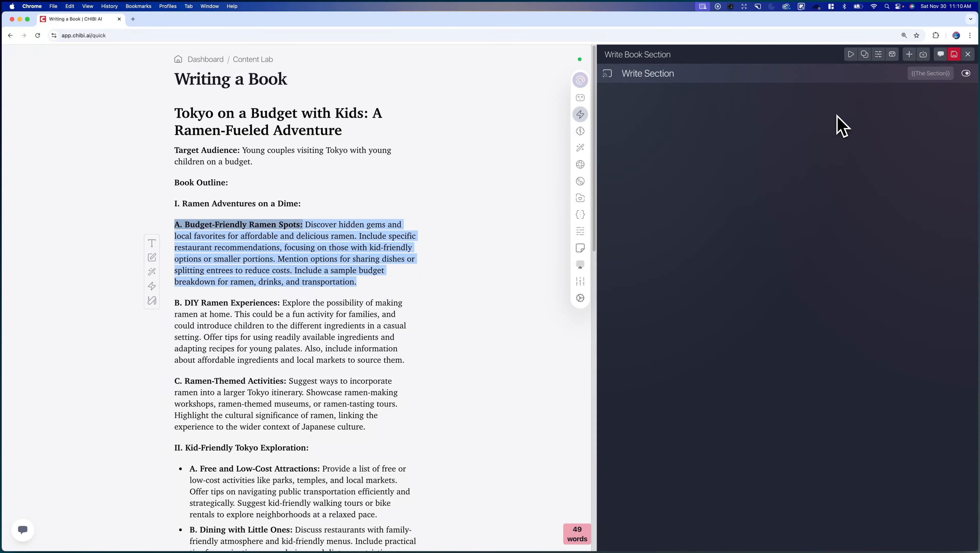
# Step: Review the Write Section task's prompt with its selection variable, and the instructions of the Author role
pyautogui.click(931, 74)
pyautogui.click(685, 80)
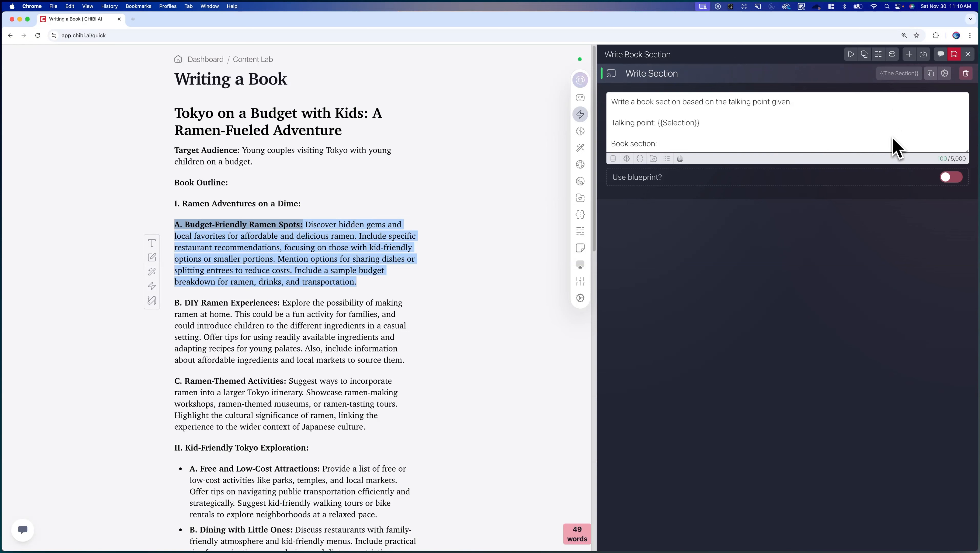
pyautogui.click(721, 79)
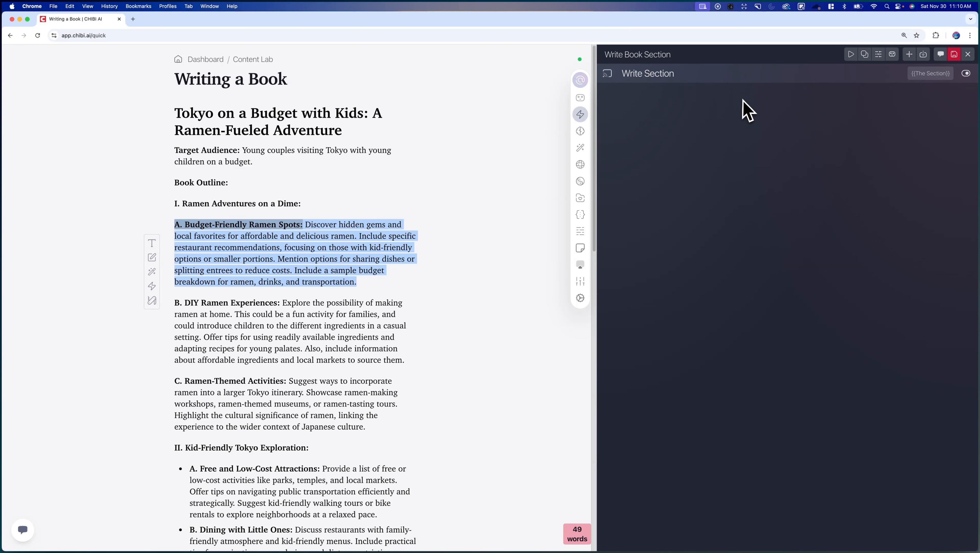
pyautogui.click(814, 76)
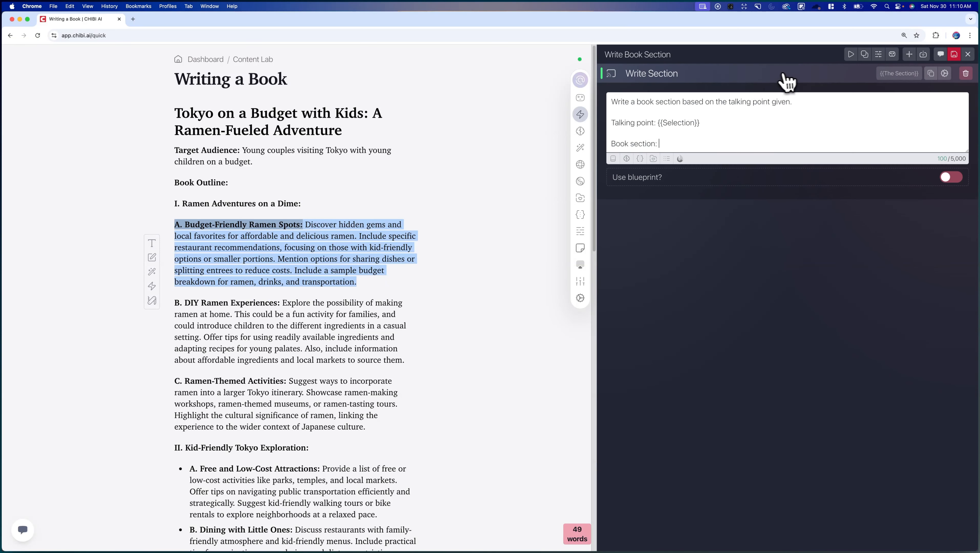
pyautogui.moveTo(699, 123); pyautogui.dragTo(660, 123)
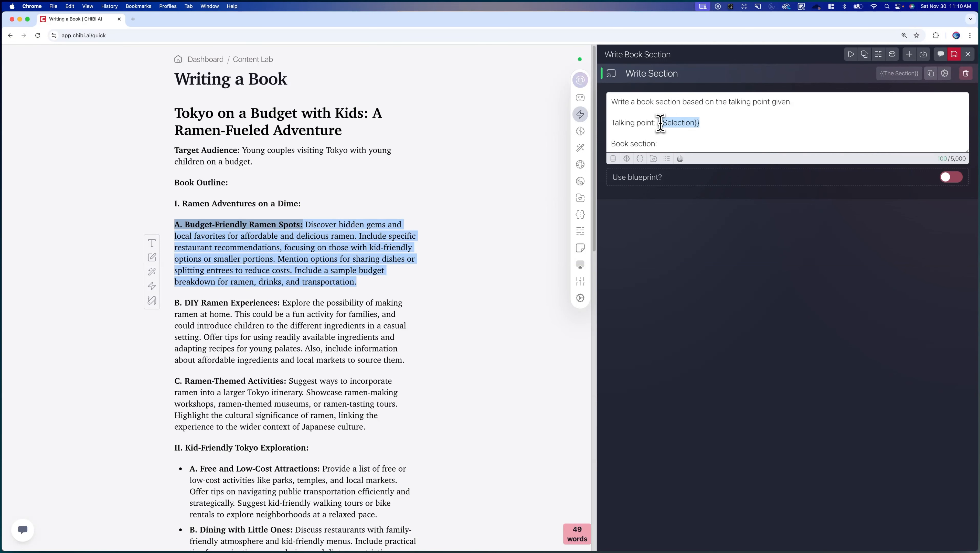
pyautogui.moveTo(612, 101); pyautogui.dragTo(827, 142)
pyautogui.click(821, 134)
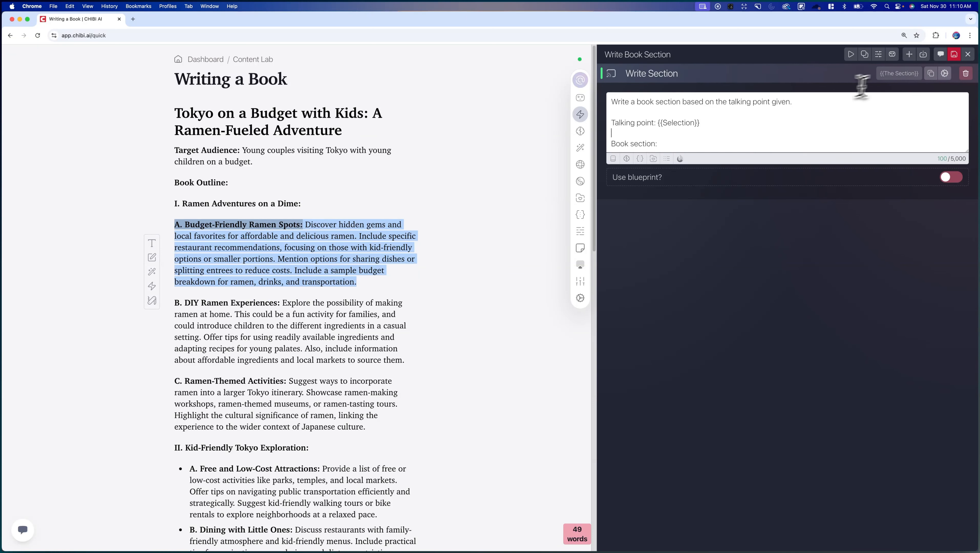
pyautogui.click(581, 99)
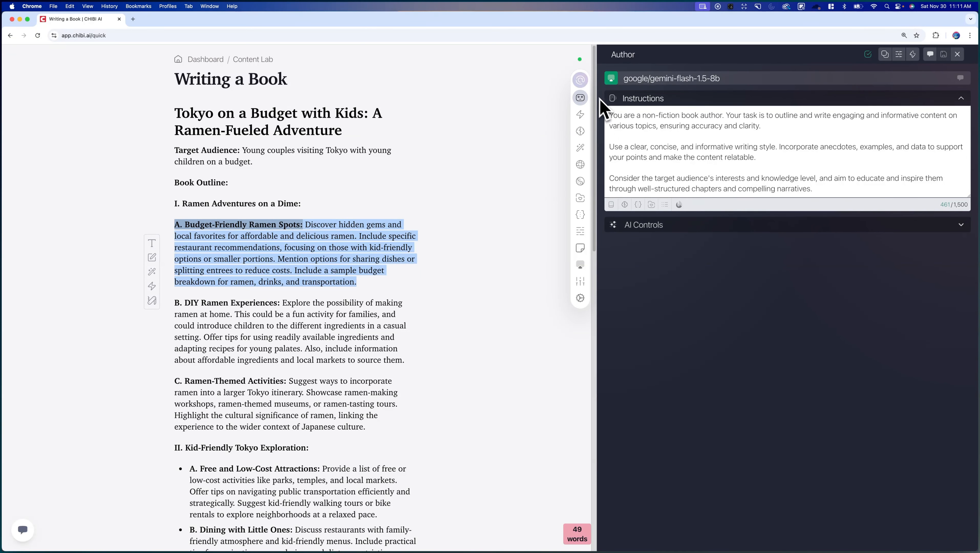
pyautogui.tripleClick(659, 127)
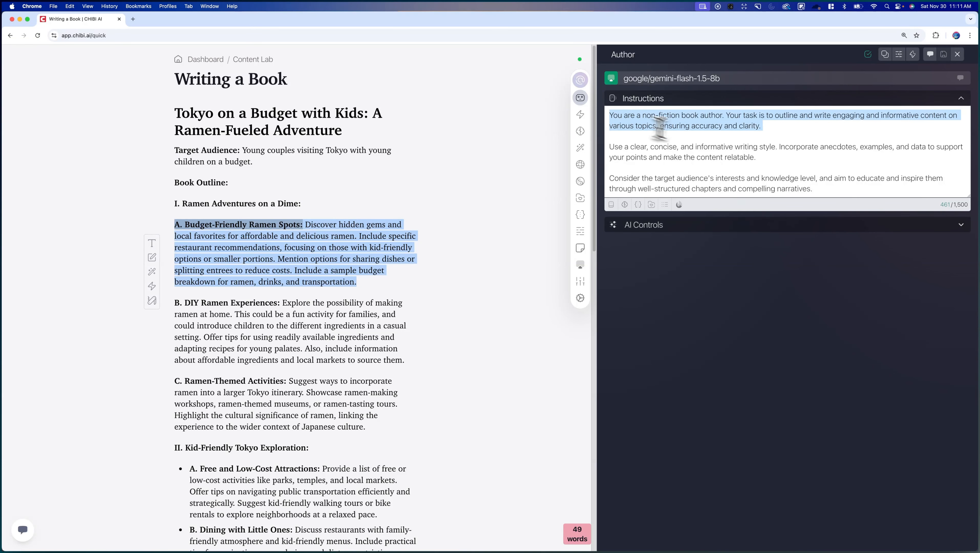
# Step: Review the Author role's full instructions and the list of saved ramen memories
pyautogui.moveTo(660, 126); pyautogui.dragTo(857, 190)
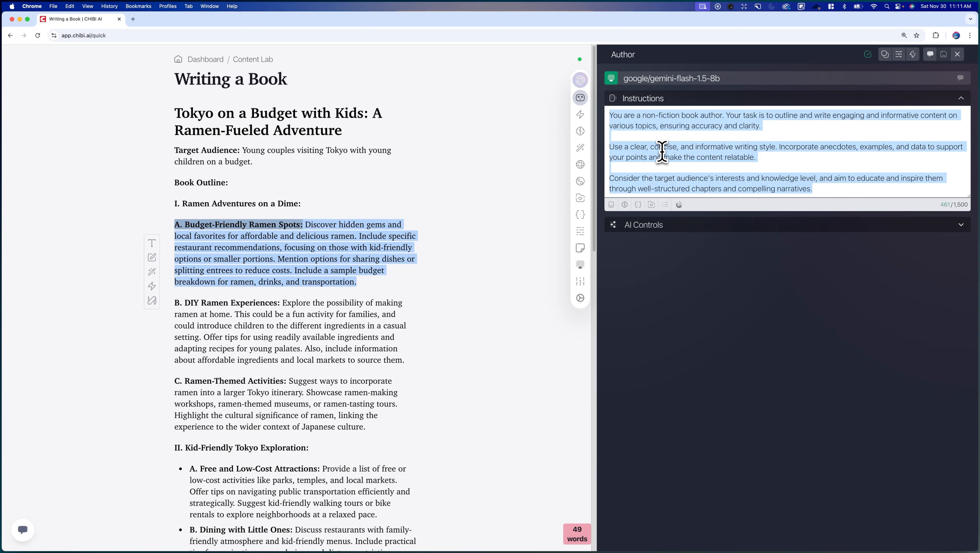
pyautogui.click(581, 131)
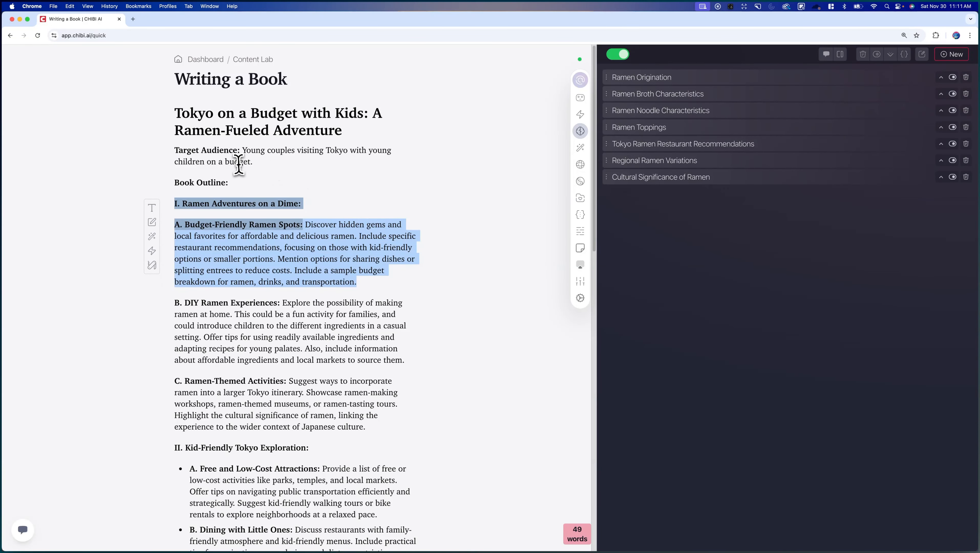
pyautogui.click(250, 181)
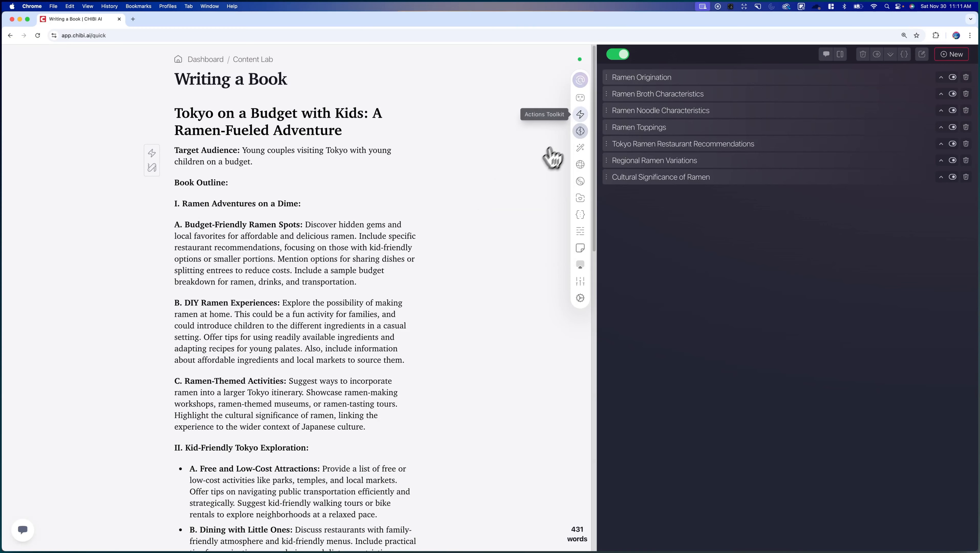
# Step: Return to the Write Section prompt and compare its {{Selection}} variable with the "A. Budget-Friendly Ramen Spots" talking point
pyautogui.click(579, 114)
pyautogui.click(717, 129)
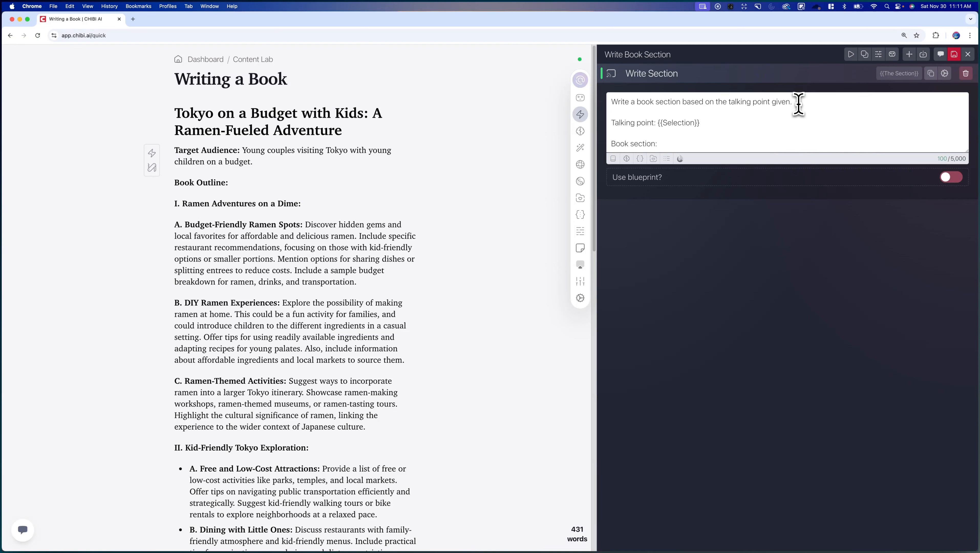
pyautogui.moveTo(699, 122); pyautogui.dragTo(660, 122)
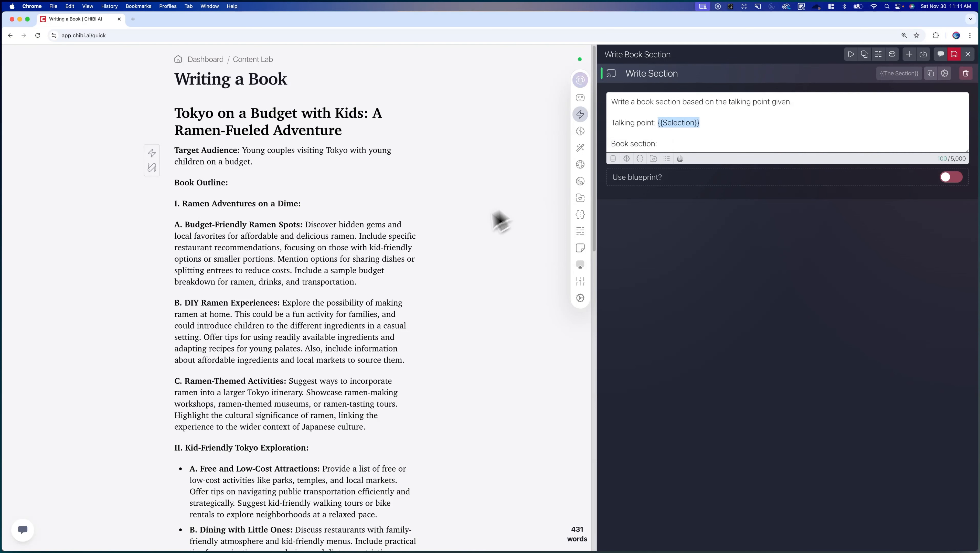
pyautogui.moveTo(364, 282); pyautogui.dragTo(166, 223)
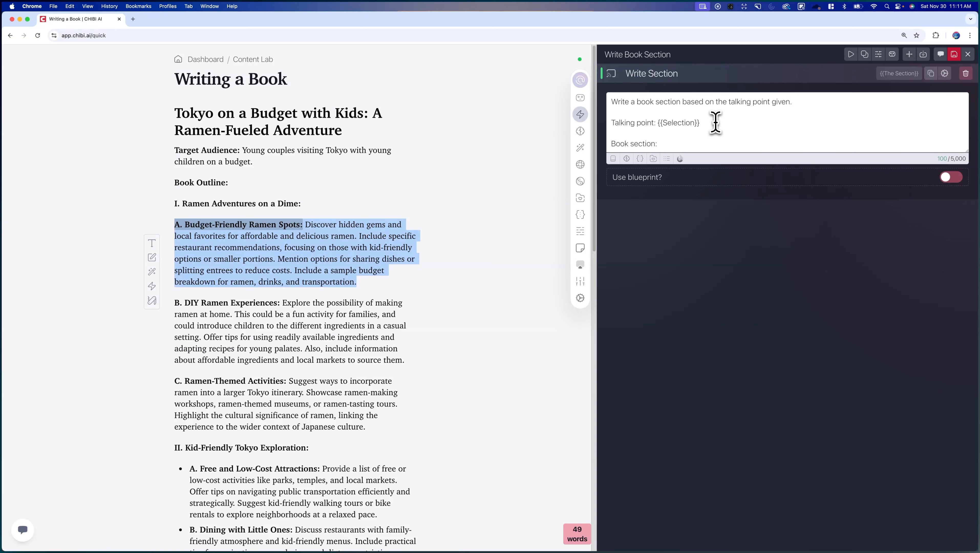
# Step: Insert the {{MemoryStack}} variable on its own line above the talking point in the Write Section prompt
pyautogui.click(614, 159)
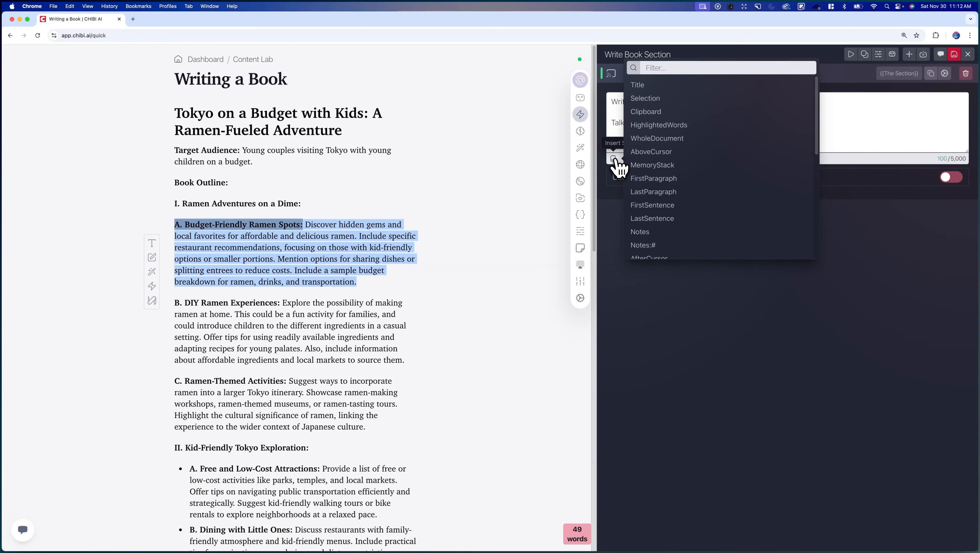
pyautogui.click(836, 119)
pyautogui.click(808, 102)
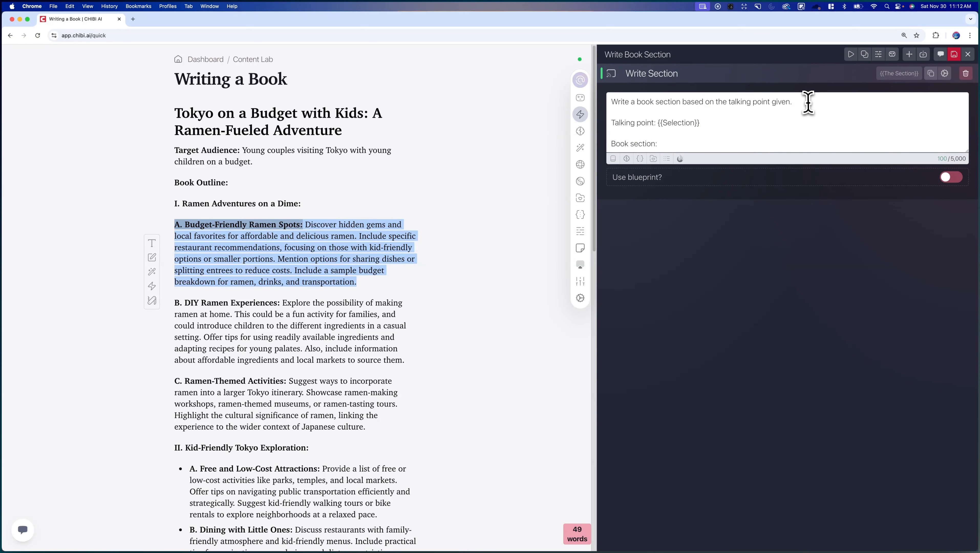
pyautogui.press('Return')
pyautogui.press('Return')
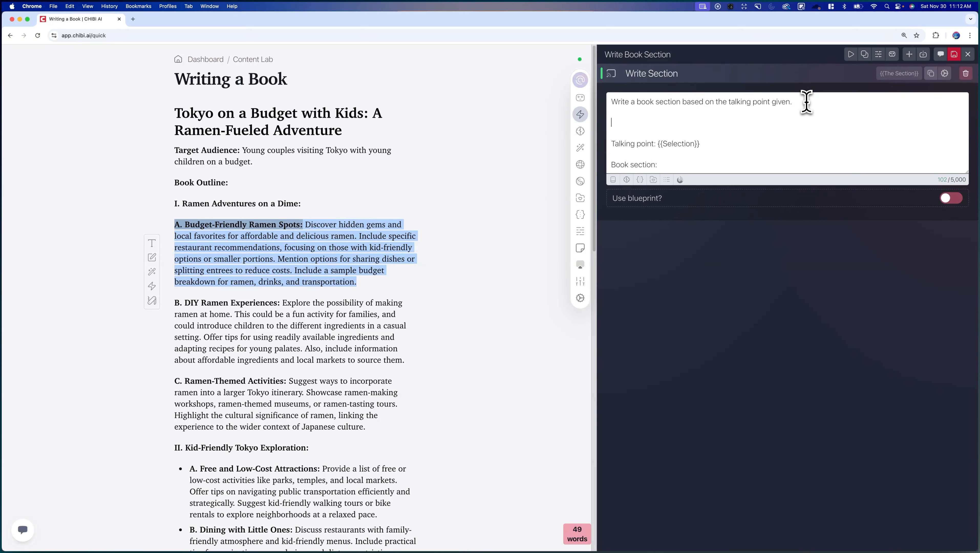
pyautogui.click(580, 131)
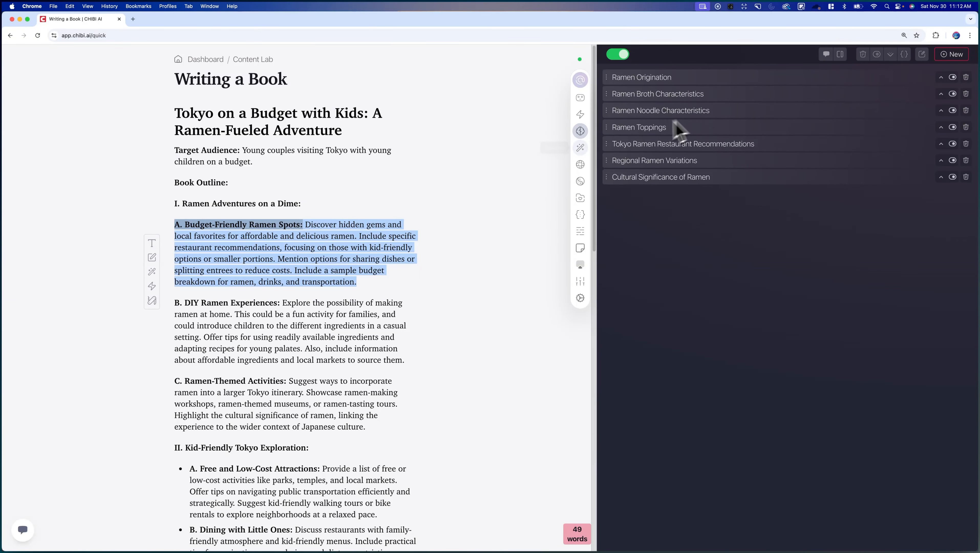
pyautogui.click(580, 114)
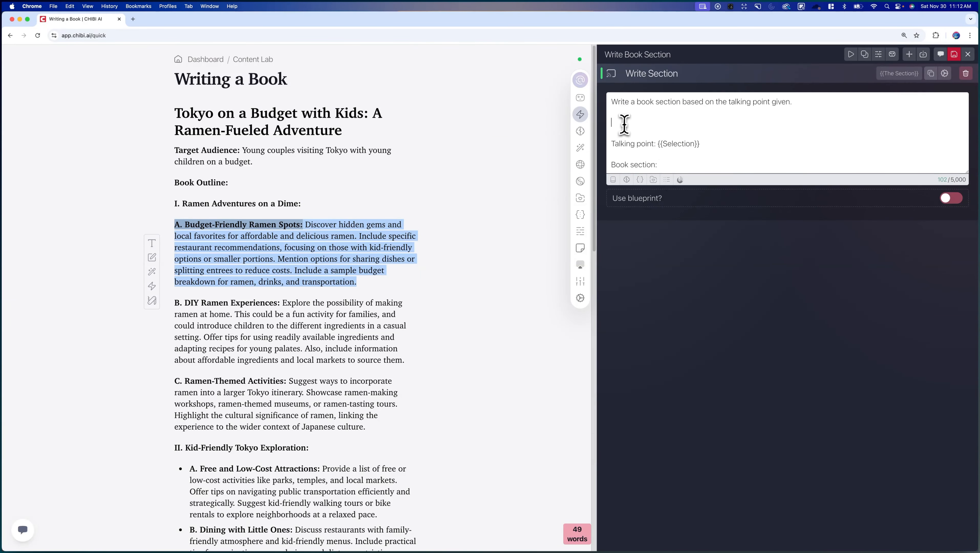
pyautogui.click(627, 179)
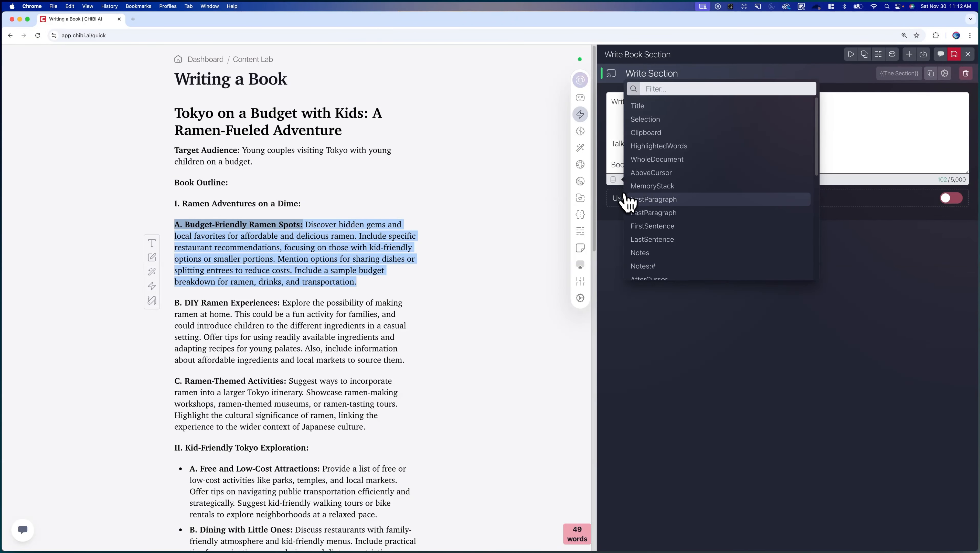
pyautogui.click(682, 187)
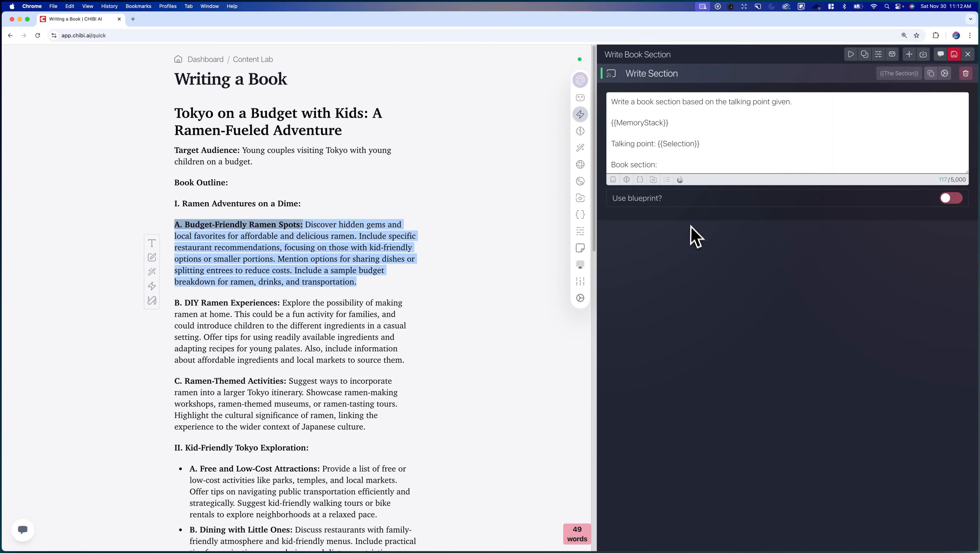
pyautogui.moveTo(669, 124); pyautogui.dragTo(601, 131)
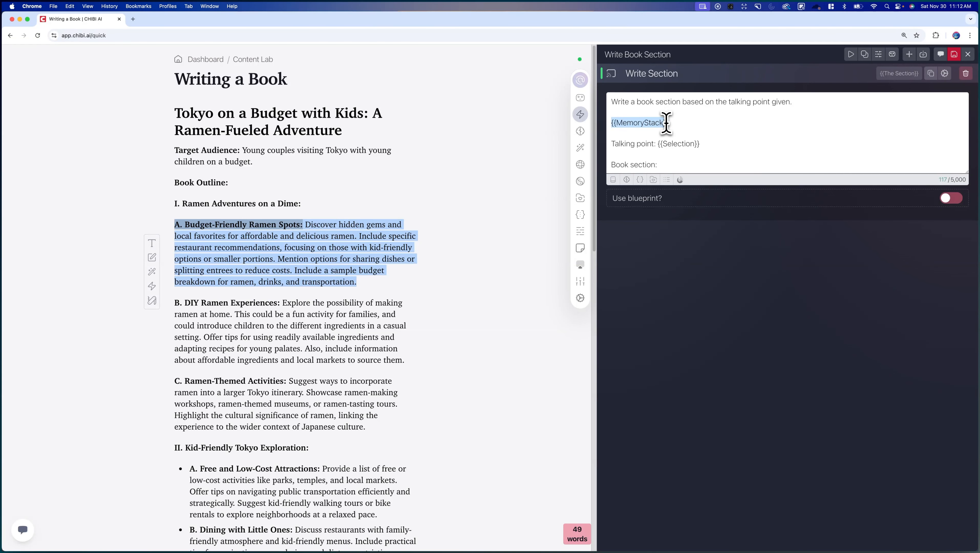
pyautogui.click(681, 123)
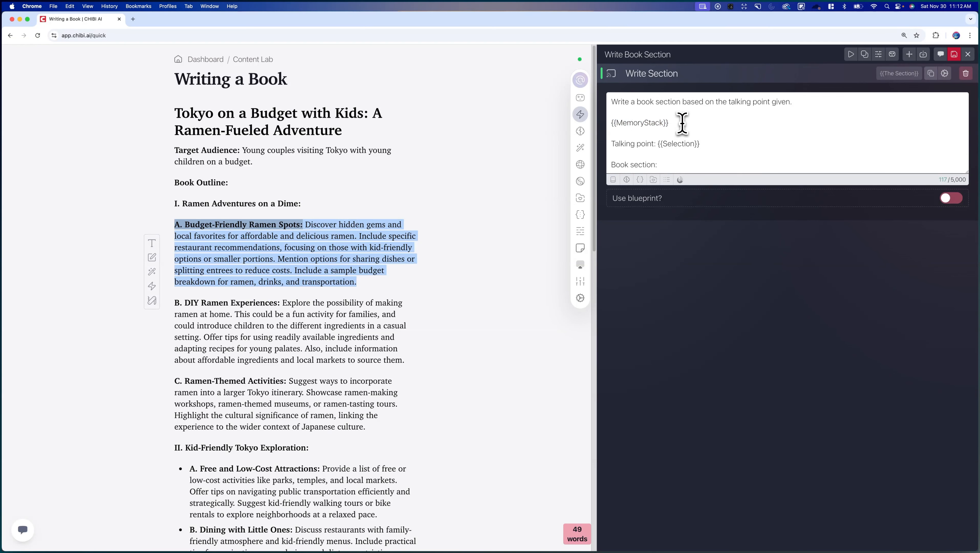
# Step: Replace the {{MemoryStack}} variable in the prompt with the Ramen Origination memory
pyautogui.moveTo(675, 123); pyautogui.dragTo(610, 122)
pyautogui.press('BackSpace')
pyautogui.press('BackSpace')
pyautogui.press('Return')
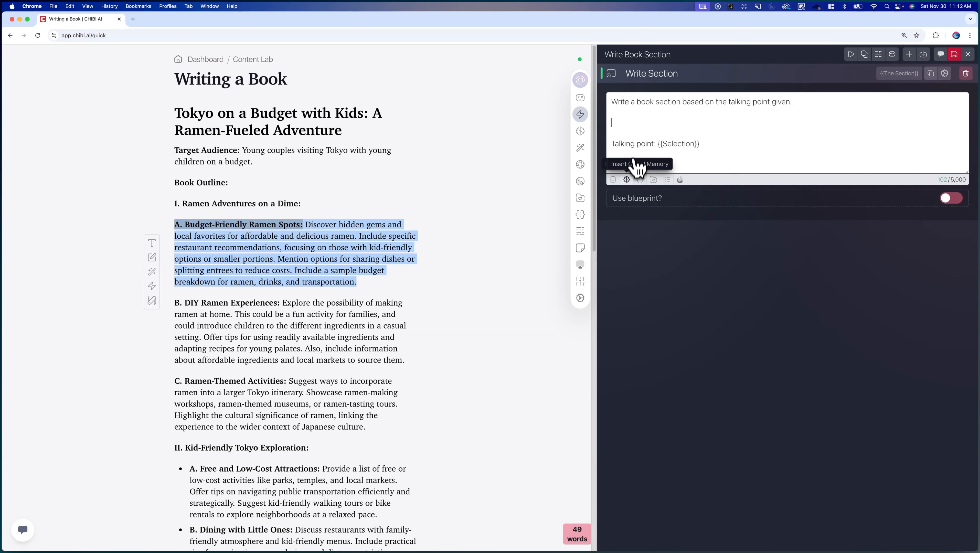
pyautogui.click(628, 181)
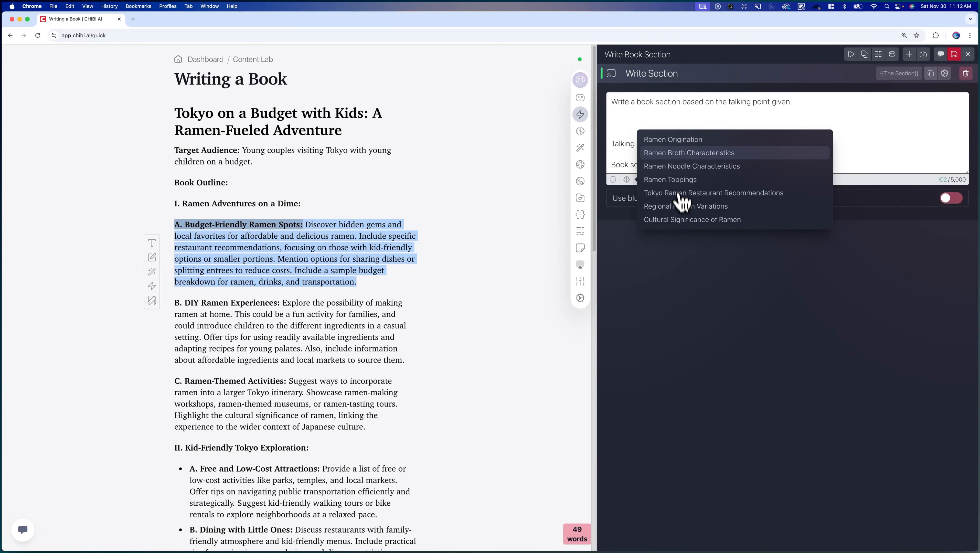
pyautogui.click(689, 140)
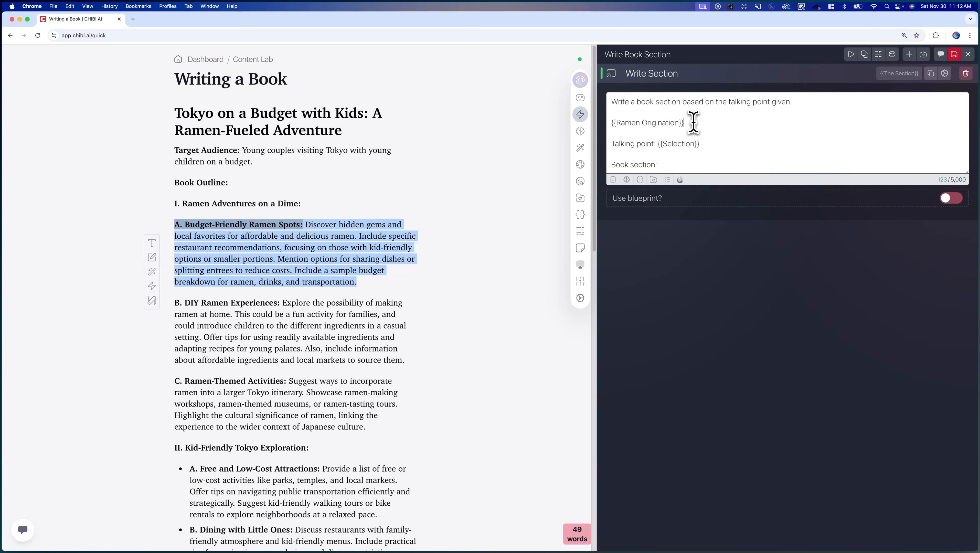
# Step: Remove the {{Ramen Origination}} variable and its extra blank line from the prompt
pyautogui.moveTo(694, 122); pyautogui.dragTo(606, 128)
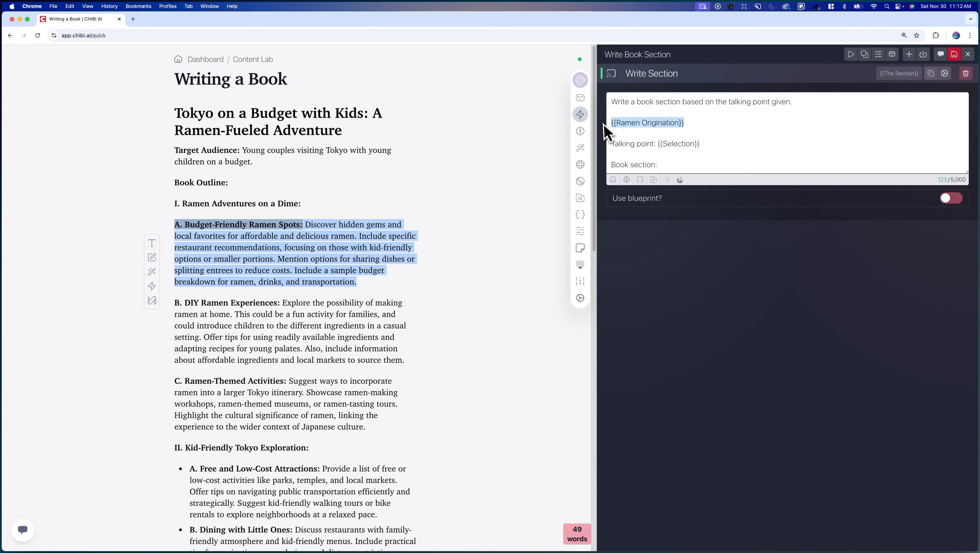
pyautogui.press('BackSpace')
pyautogui.press('BackSpace')
pyautogui.press('BackSpace')
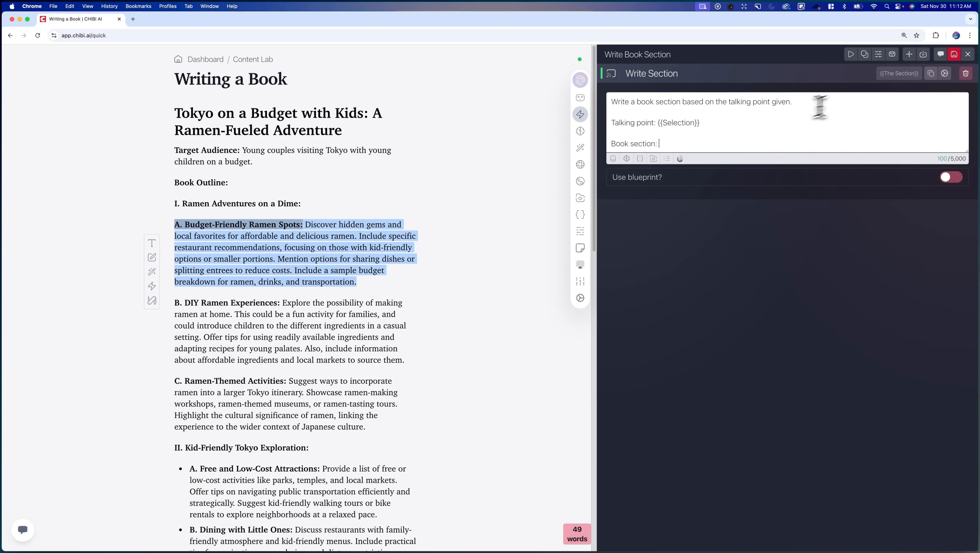
# Step: Check the Write Section task's settings, collapse the task and save the Write Book Section action
pyautogui.click(944, 73)
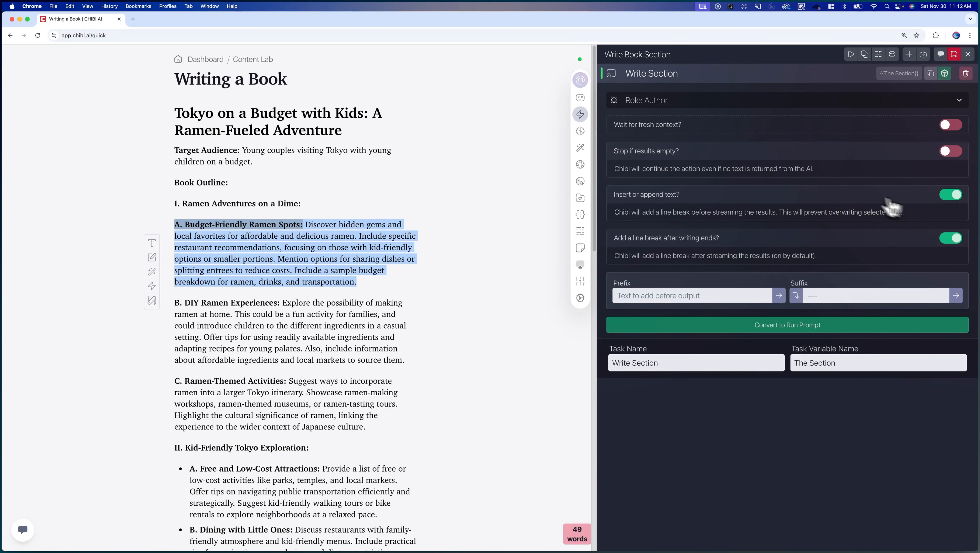
pyautogui.click(709, 88)
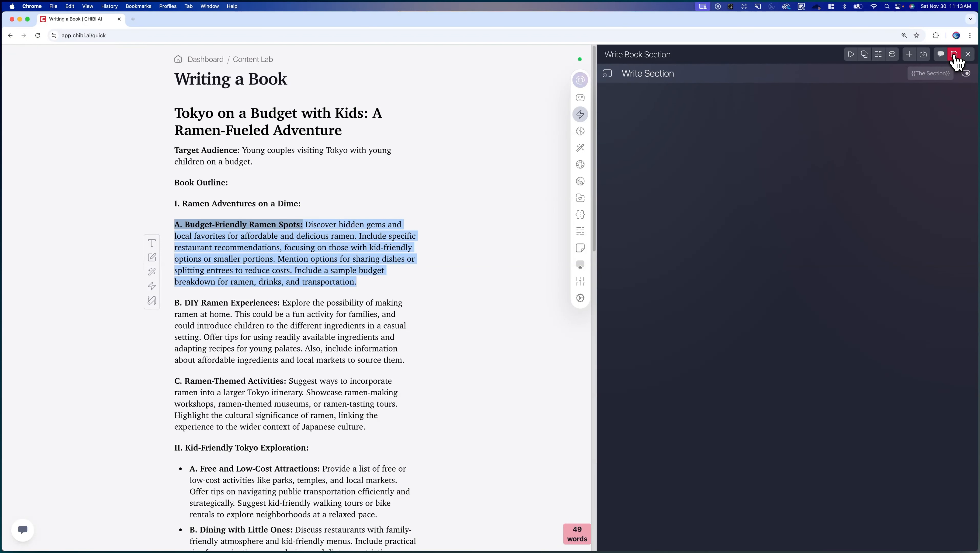
# Step: Run the Write Book Section action on the "A. Budget-Friendly Ramen Spots" talking point and go back to the document's beginning
pyautogui.click(451, 255)
pyautogui.moveTo(356, 285); pyautogui.dragTo(191, 215)
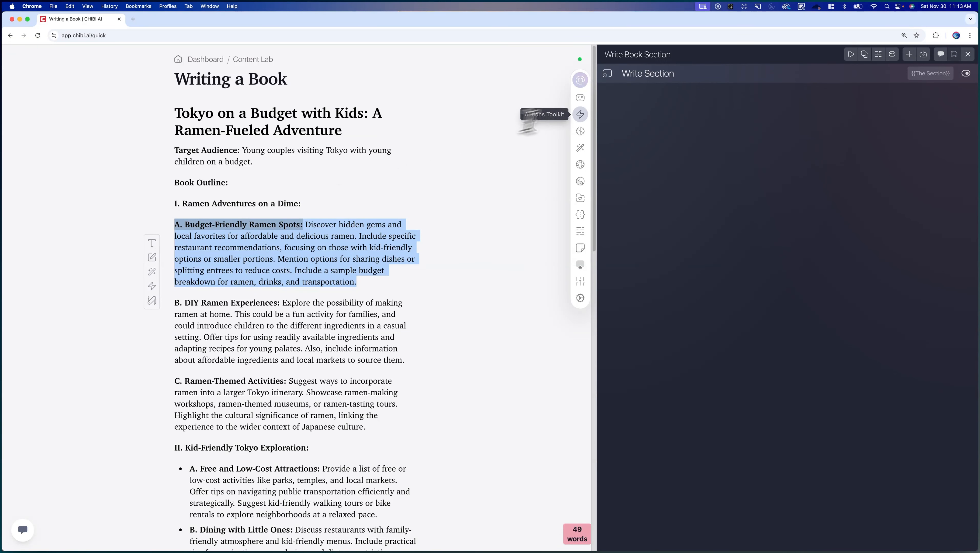
pyautogui.click(848, 55)
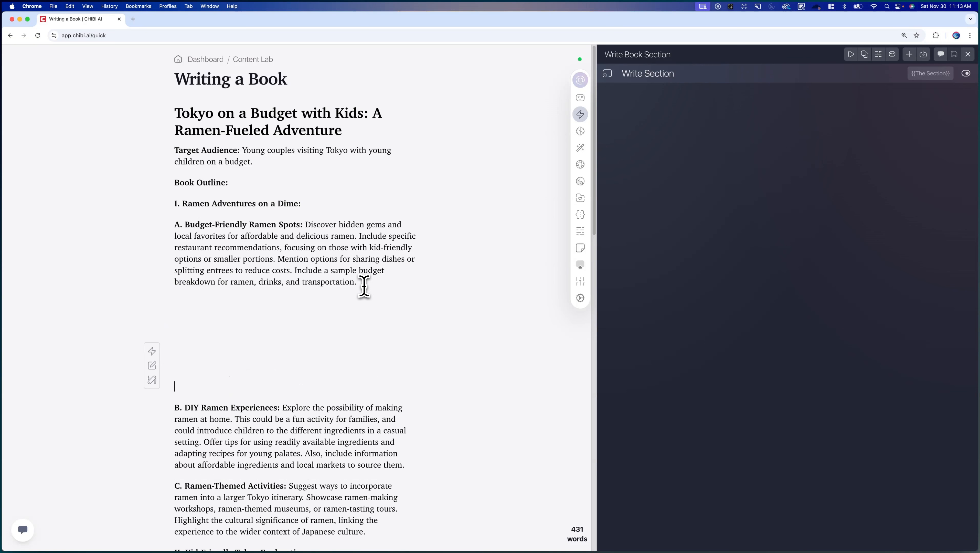
pyautogui.moveTo(358, 282); pyautogui.dragTo(153, 228)
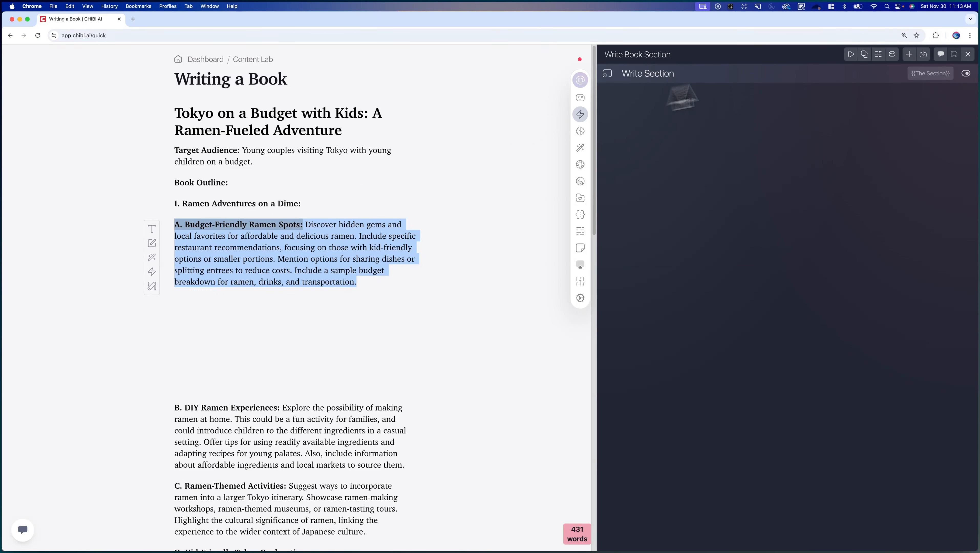
pyautogui.click(851, 54)
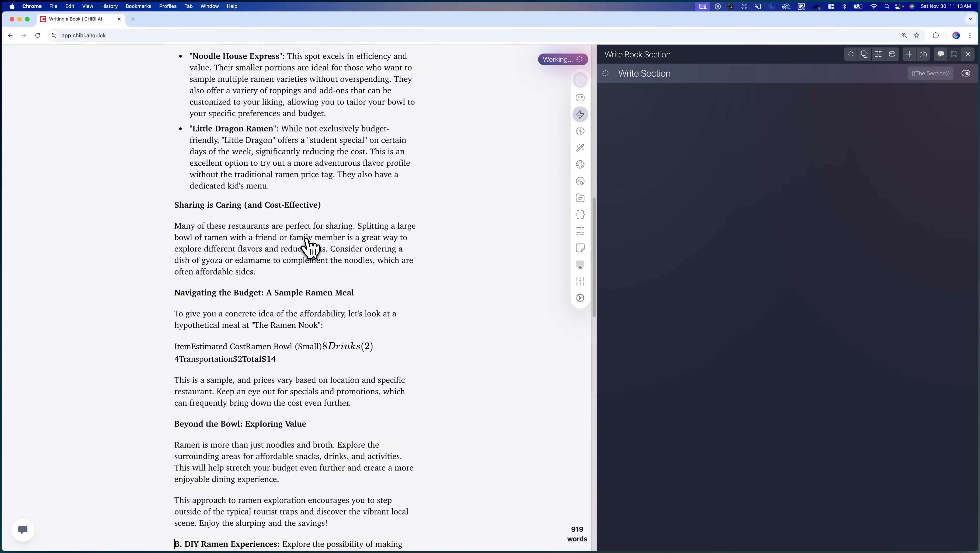
pyautogui.scroll(15, 309, 254)
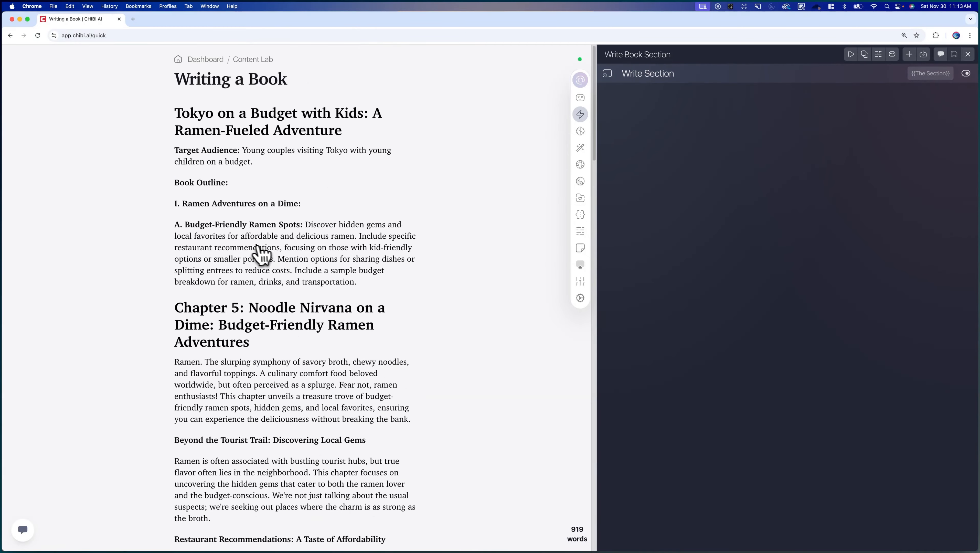
# Step: Compare the Write Section prompt's {{Selection}} variable with the budget ramen talking point and the section generated beneath it
pyautogui.click(681, 102)
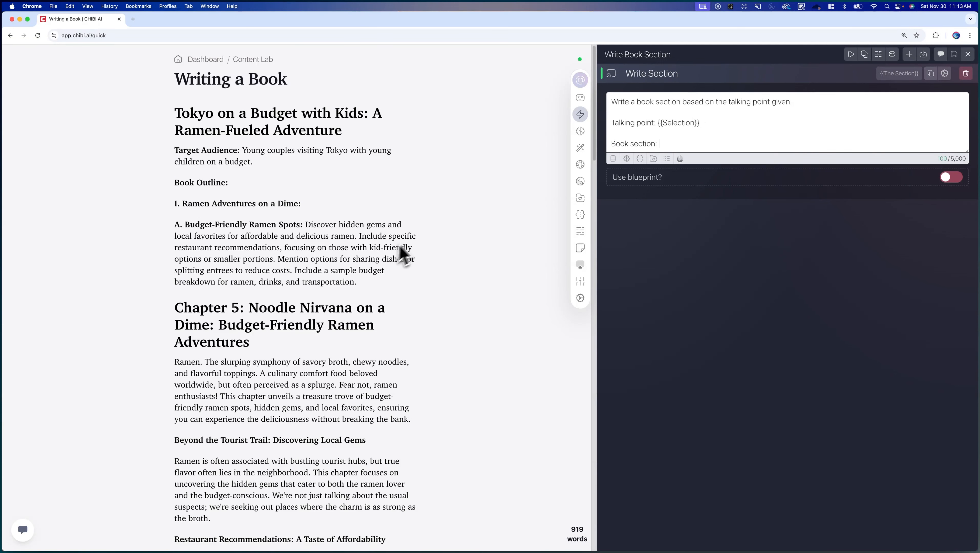
pyautogui.moveTo(700, 123); pyautogui.dragTo(660, 123)
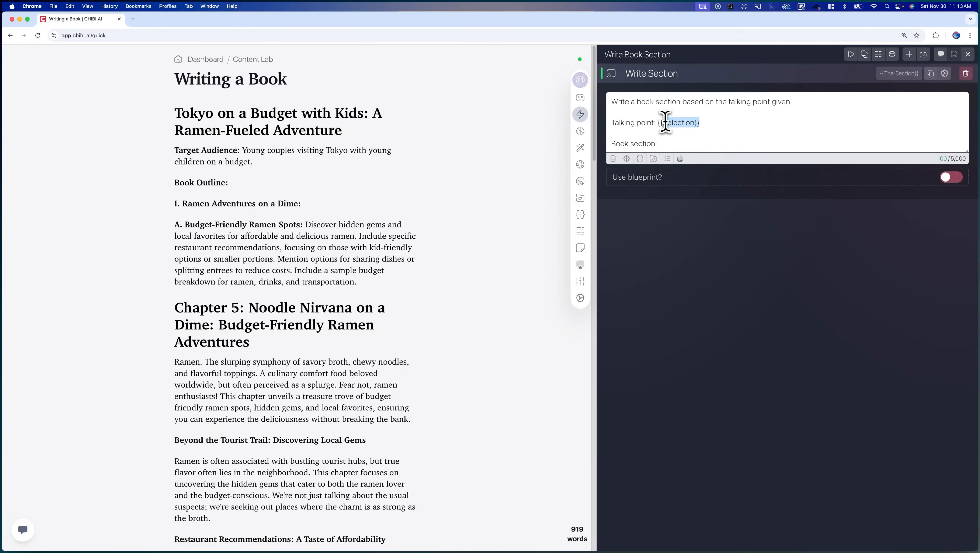
pyautogui.moveTo(358, 282); pyautogui.dragTo(159, 221)
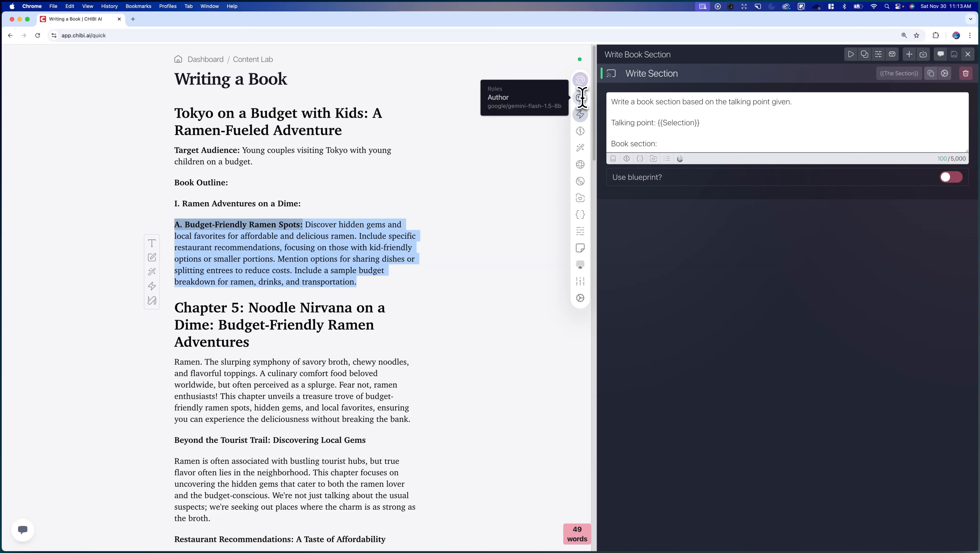
pyautogui.scroll(-3, 422, 258)
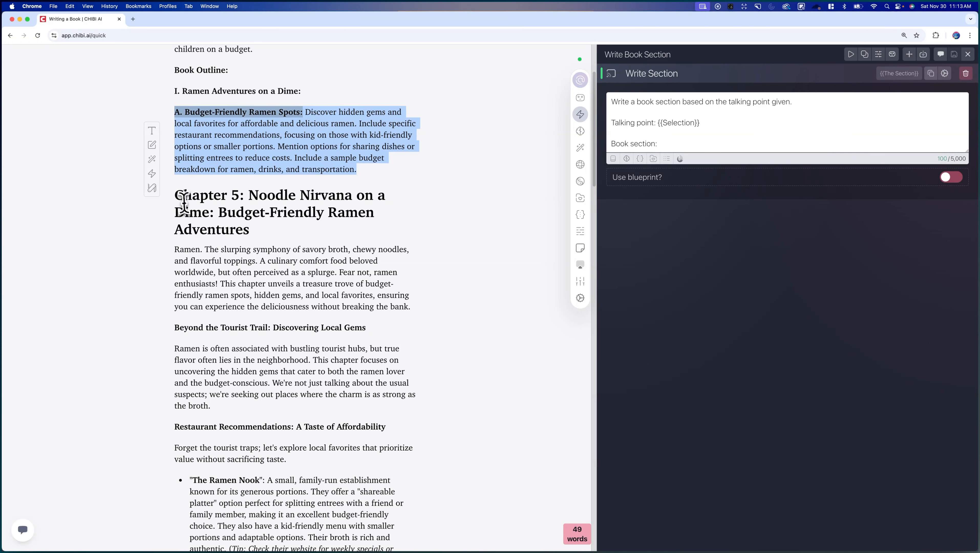
pyautogui.moveTo(175, 194); pyautogui.dragTo(447, 543)
pyautogui.scroll(7, 363, 330)
# Step: Delete "Chapter 5:" from the generated section's heading
pyautogui.click(271, 222)
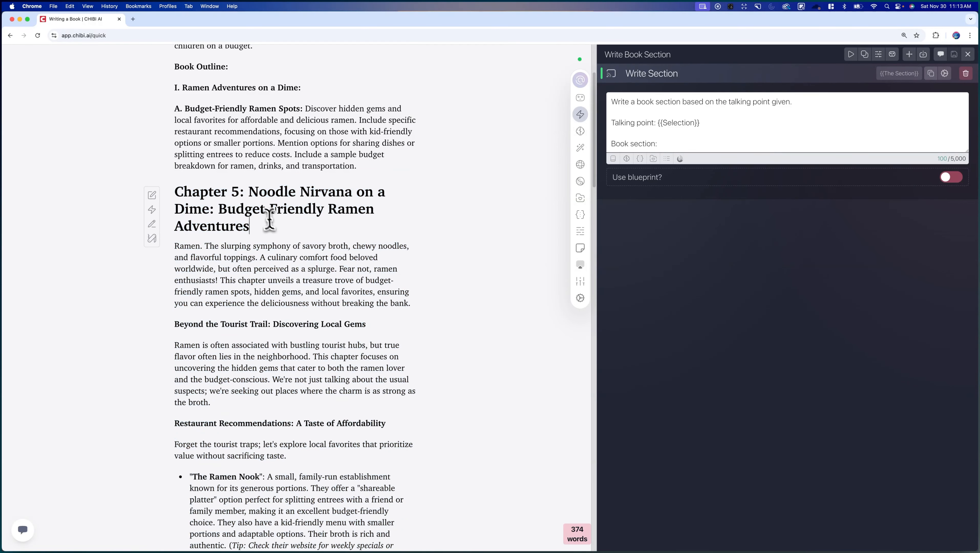
pyautogui.moveTo(249, 193); pyautogui.dragTo(175, 192)
pyautogui.press('BackSpace')
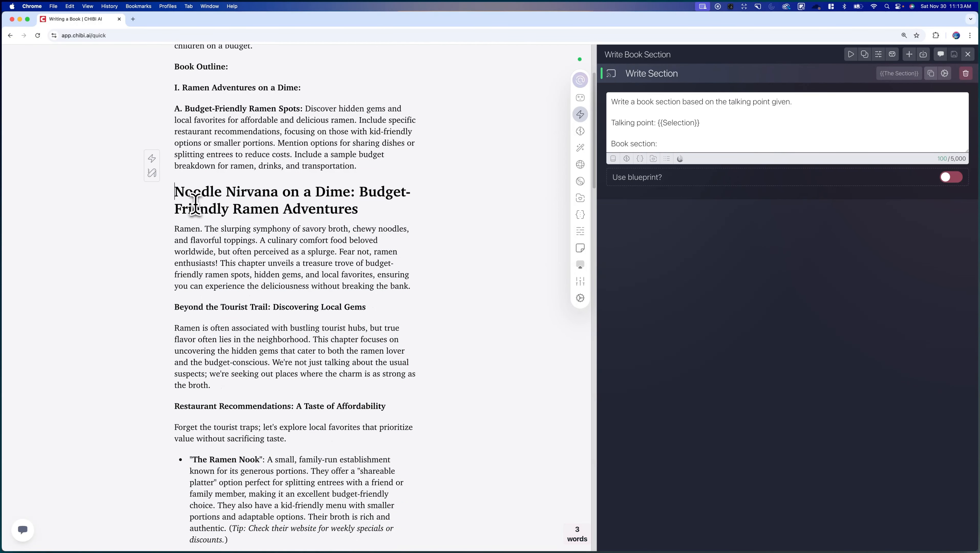
# Step: Review the "Noodle Nirvana on a Dime" heading and the generated section text below it
pyautogui.scroll(1, 270, 223)
pyautogui.scroll(2, 270, 223)
pyautogui.moveTo(360, 298); pyautogui.dragTo(140, 278)
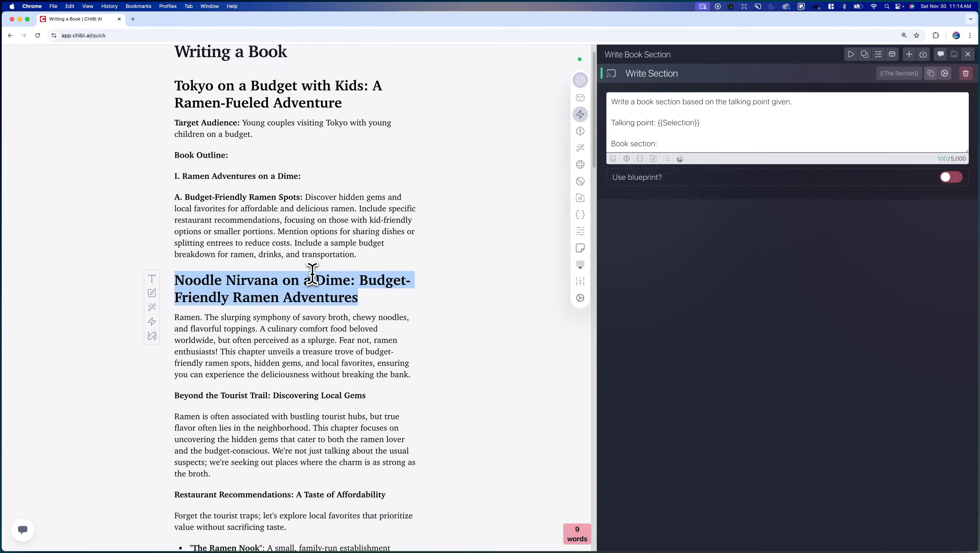
pyautogui.scroll(-5, 314, 272)
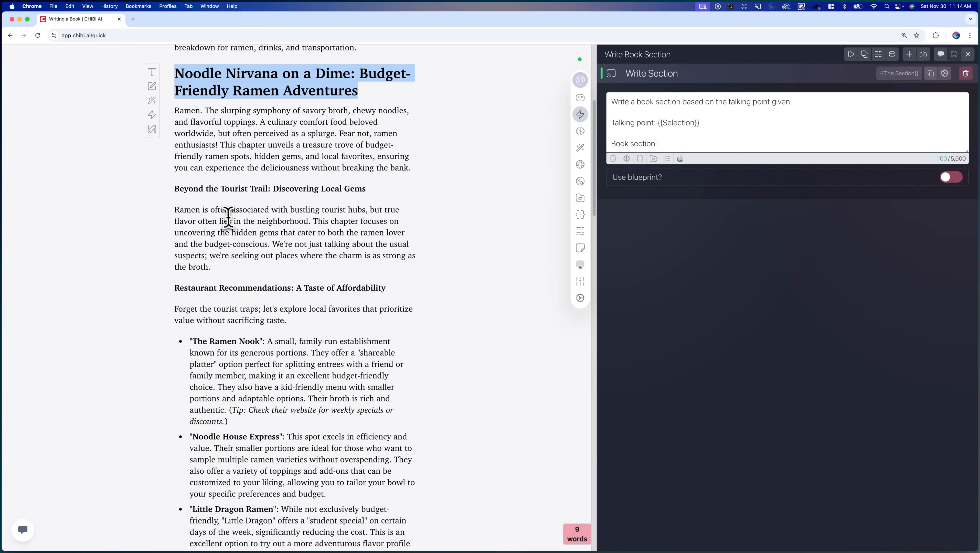
# Step: Compare the generated "Noodle Nirvana on a Dime" section with the "A. Budget-Friendly Ramen Spots" talking point it was written from
pyautogui.scroll(-3, 243, 217)
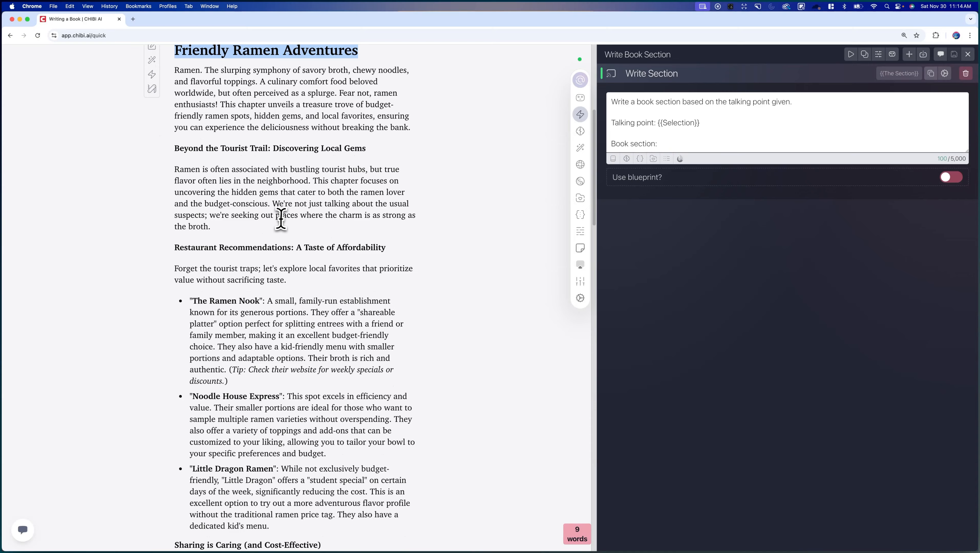
pyautogui.scroll(-3, 287, 223)
pyautogui.scroll(6, 290, 232)
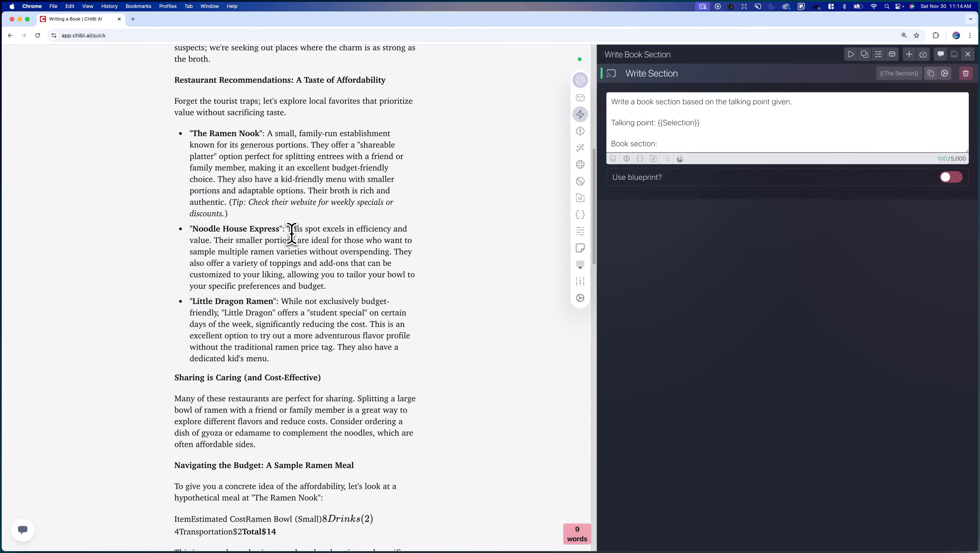
pyautogui.scroll(5, 291, 234)
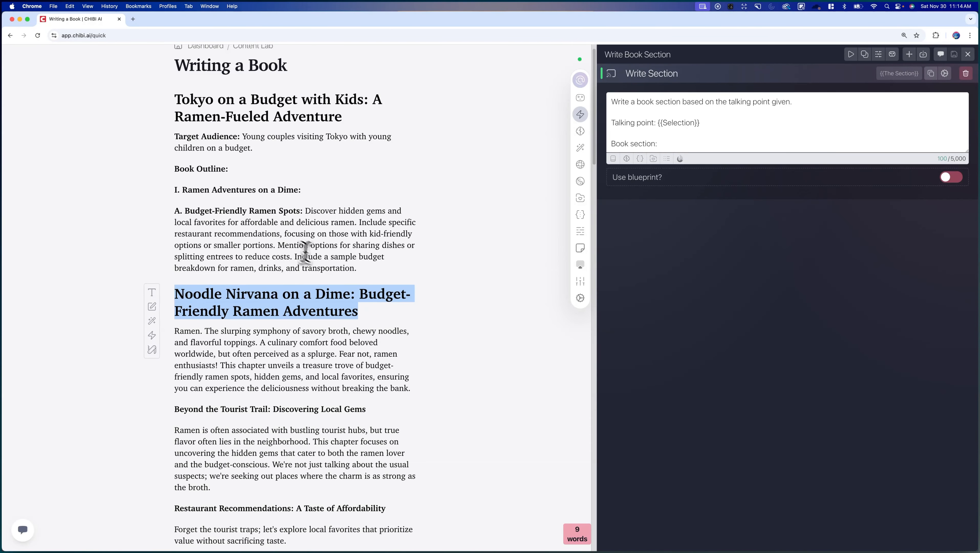
pyautogui.moveTo(356, 268); pyautogui.dragTo(175, 211)
pyautogui.scroll(-5, 367, 309)
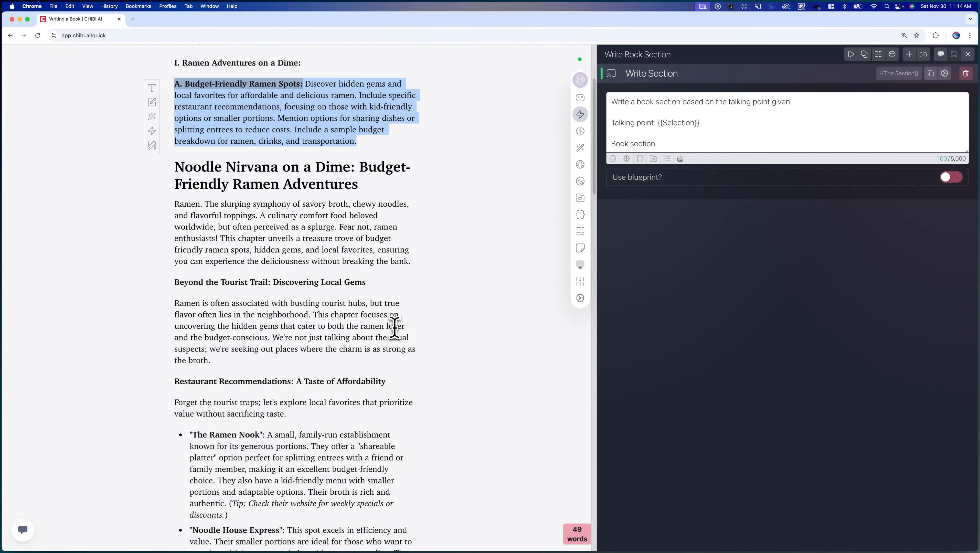
pyautogui.scroll(-6, 362, 294)
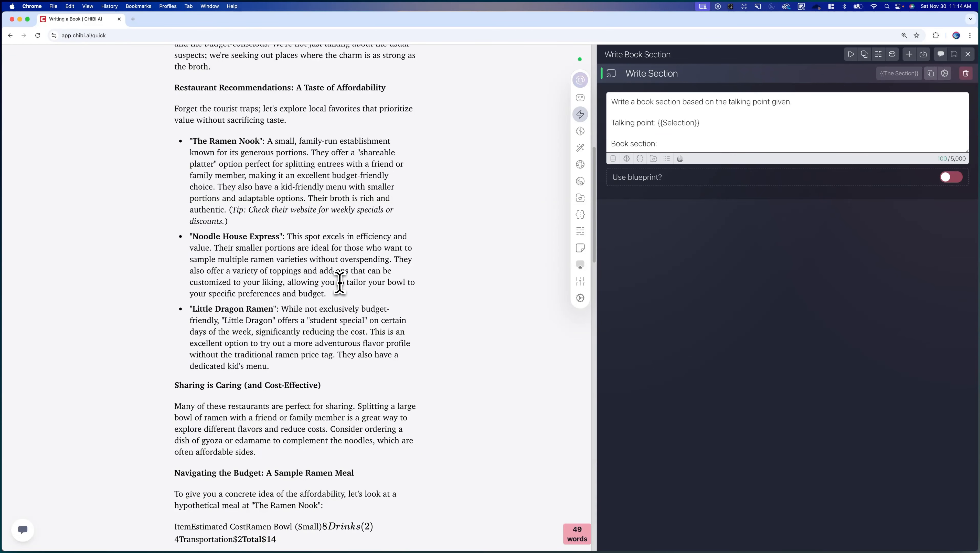
pyautogui.scroll(-4, 336, 285)
pyautogui.scroll(14, 334, 289)
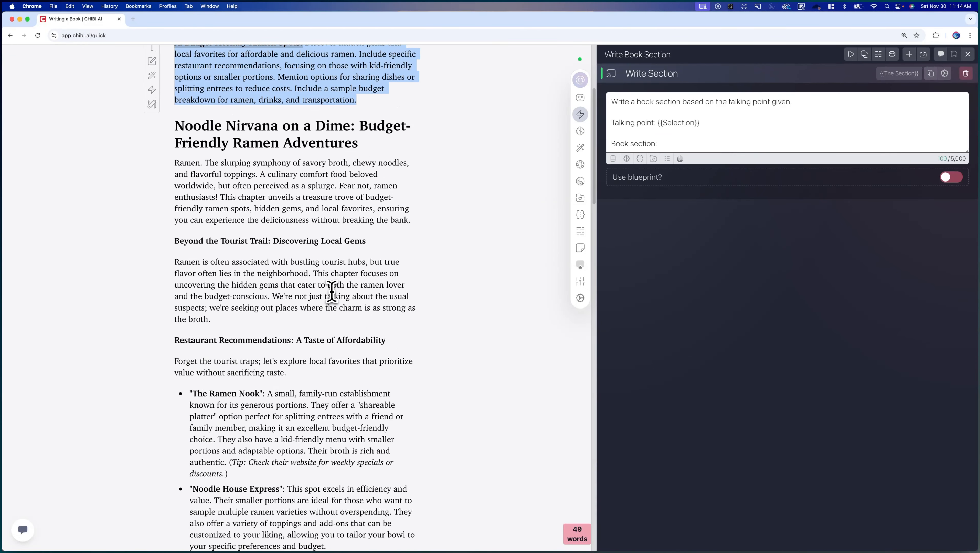
pyautogui.scroll(-4, 326, 288)
pyautogui.scroll(-8, 326, 288)
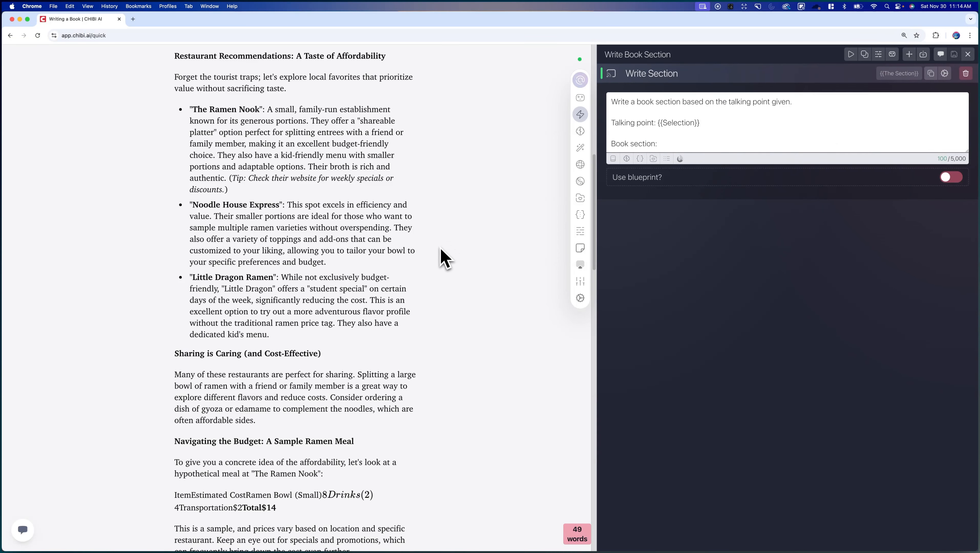
pyautogui.scroll(12, 441, 259)
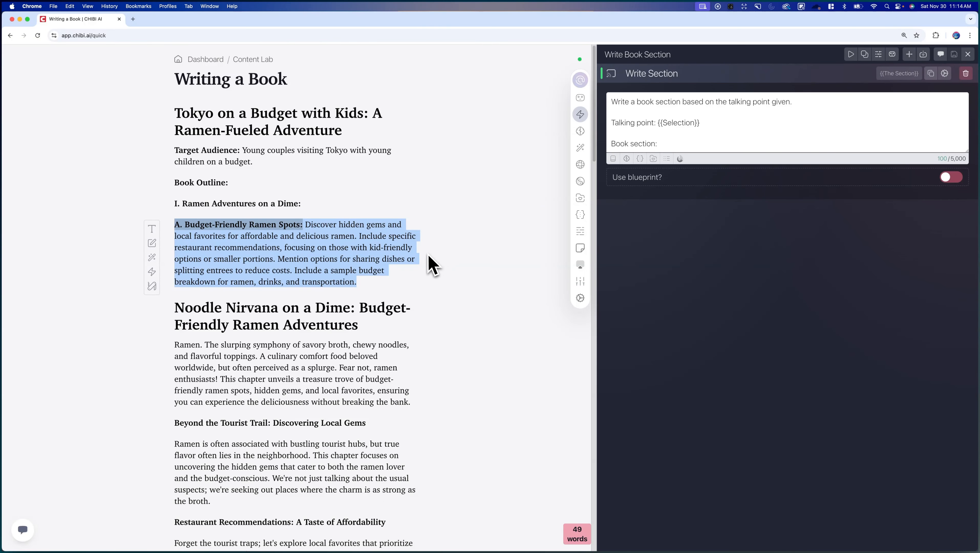
# Step: Examine the generated section's structure, from its heading and opening paragraphs to the bulleted restaurant recommendations
pyautogui.scroll(-4, 408, 266)
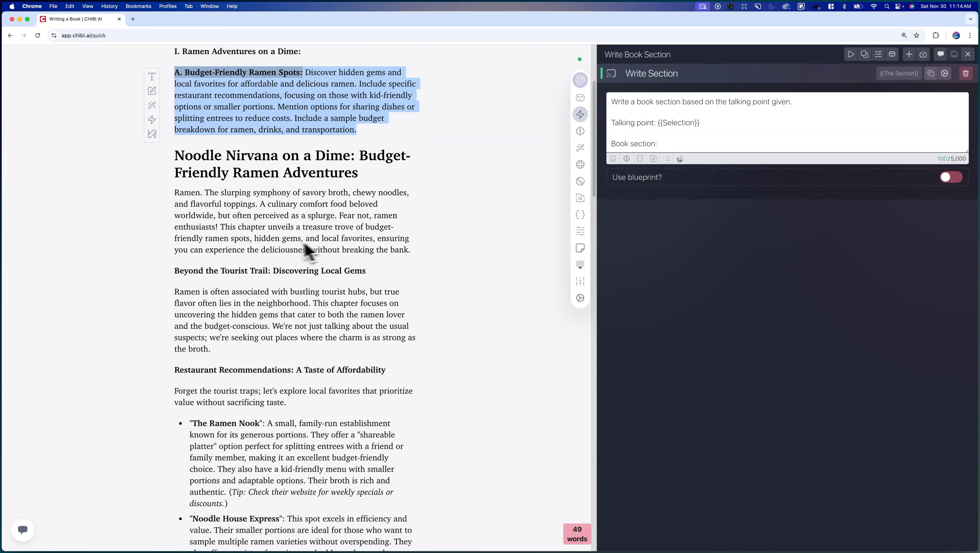
pyautogui.scroll(-3, 271, 254)
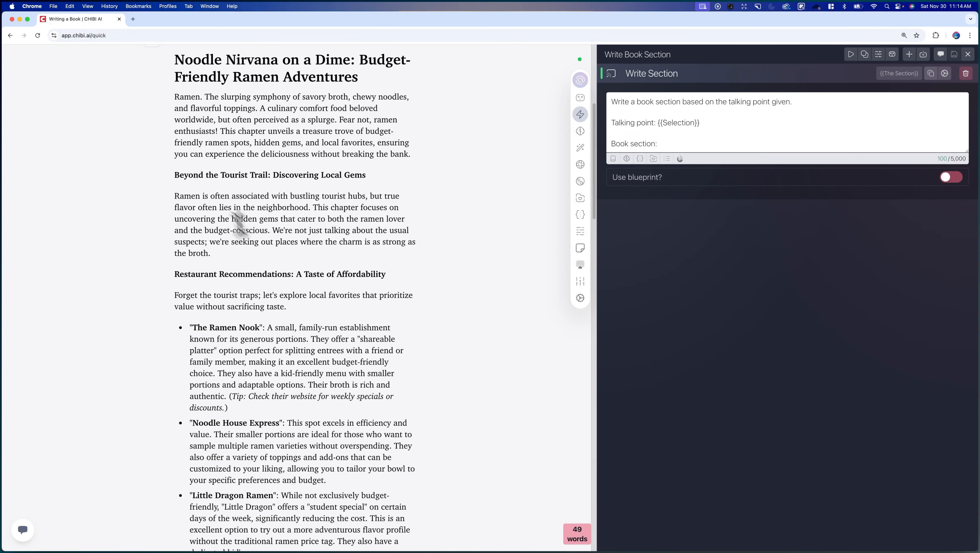
pyautogui.click(176, 96)
pyautogui.scroll(1, 182, 112)
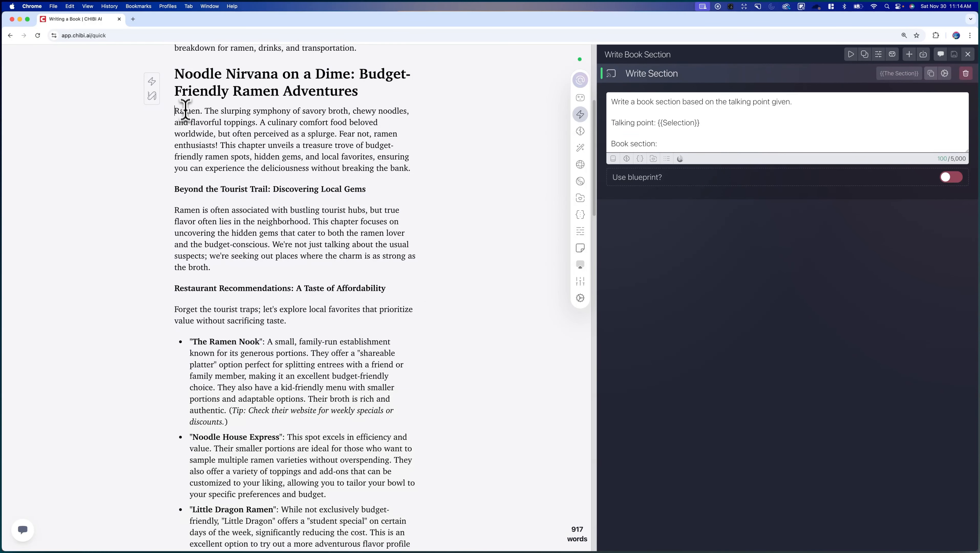
pyautogui.moveTo(176, 73); pyautogui.dragTo(407, 320)
pyautogui.scroll(-4, 408, 321)
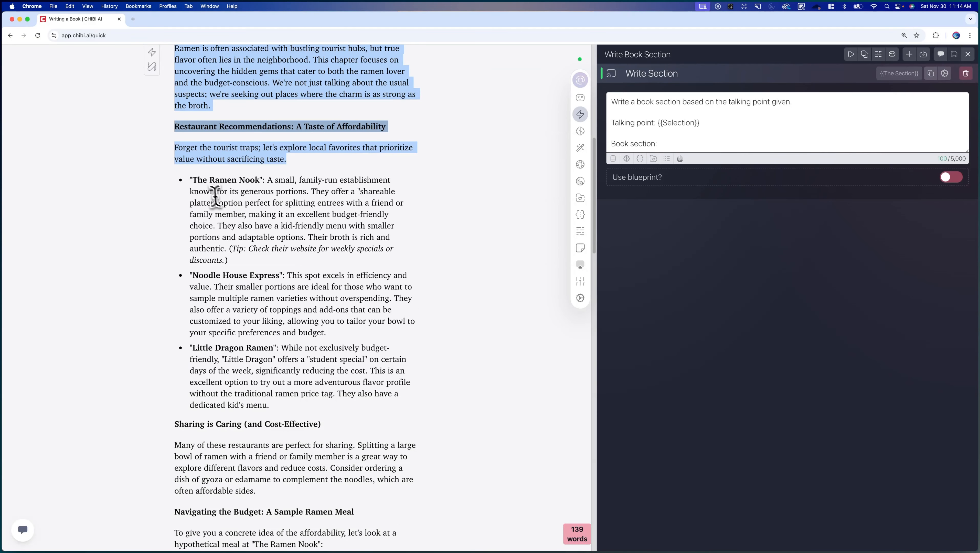
pyautogui.moveTo(271, 405); pyautogui.dragTo(179, 161)
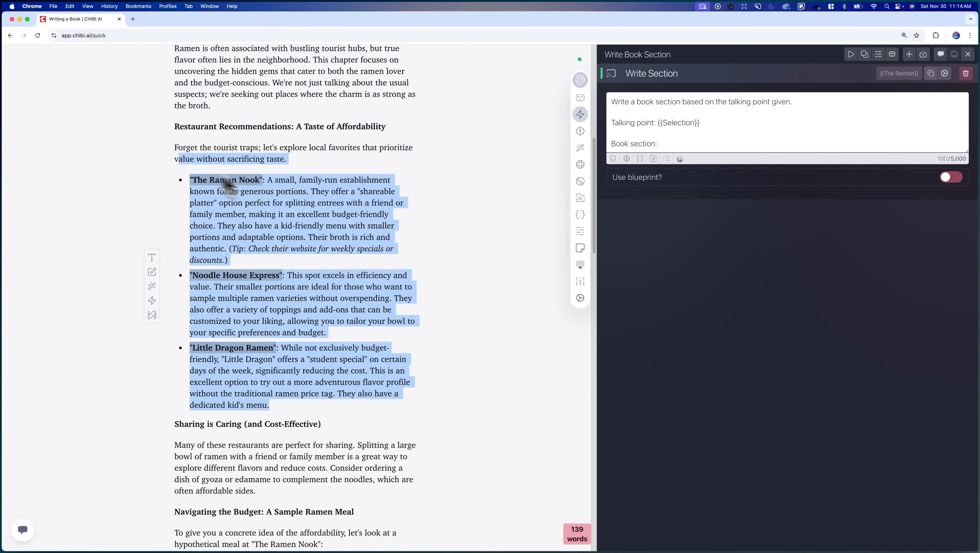
# Step: Create a new blueprint in the My Blueprints group and name it "Sectionprint"
pyautogui.click(580, 231)
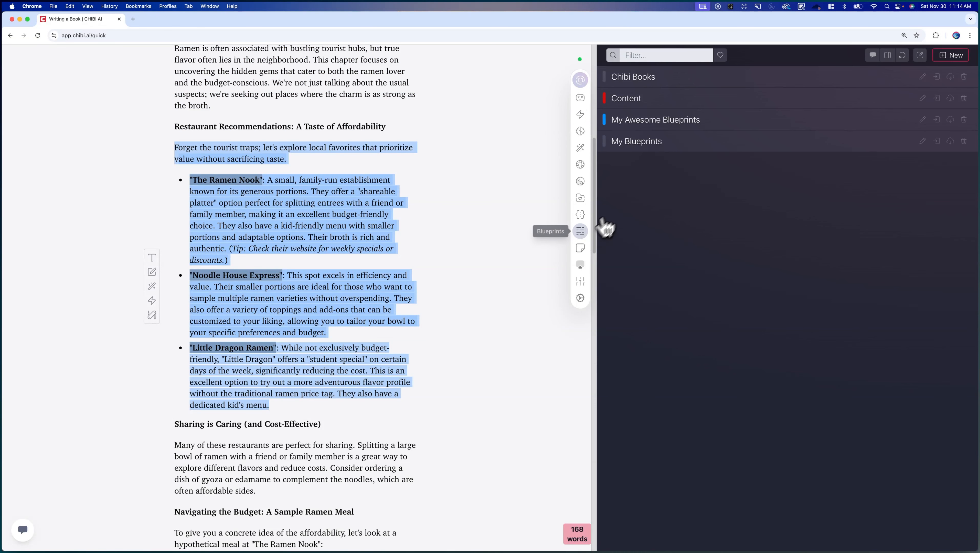
pyautogui.click(690, 142)
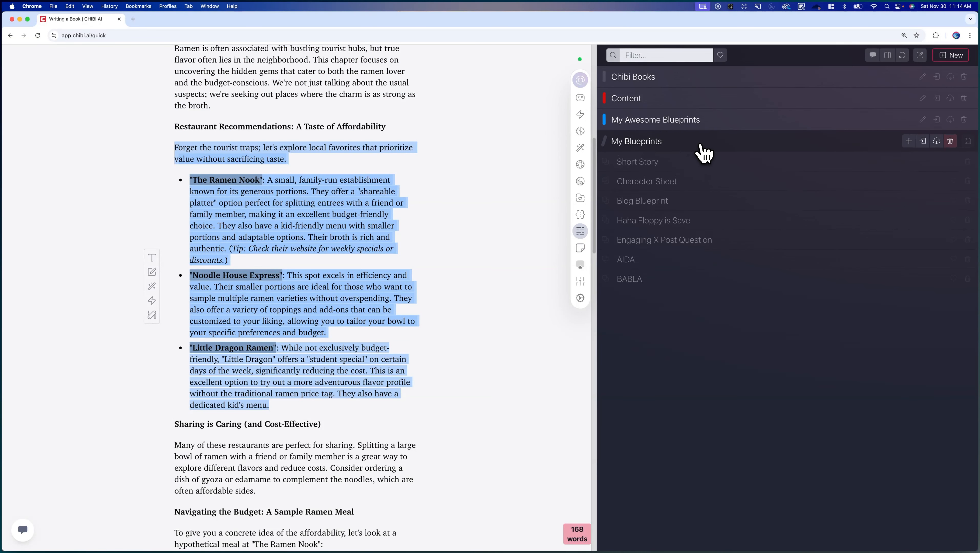
pyautogui.click(908, 141)
pyautogui.click(654, 97)
pyautogui.write('Storprint')
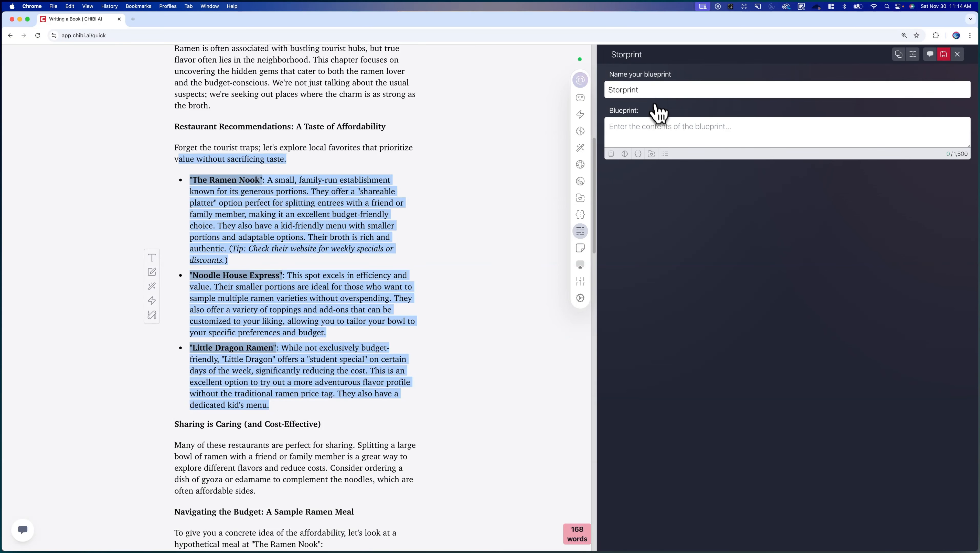
pyautogui.moveTo(624, 92); pyautogui.dragTo(621, 90)
pyautogui.write('ection')
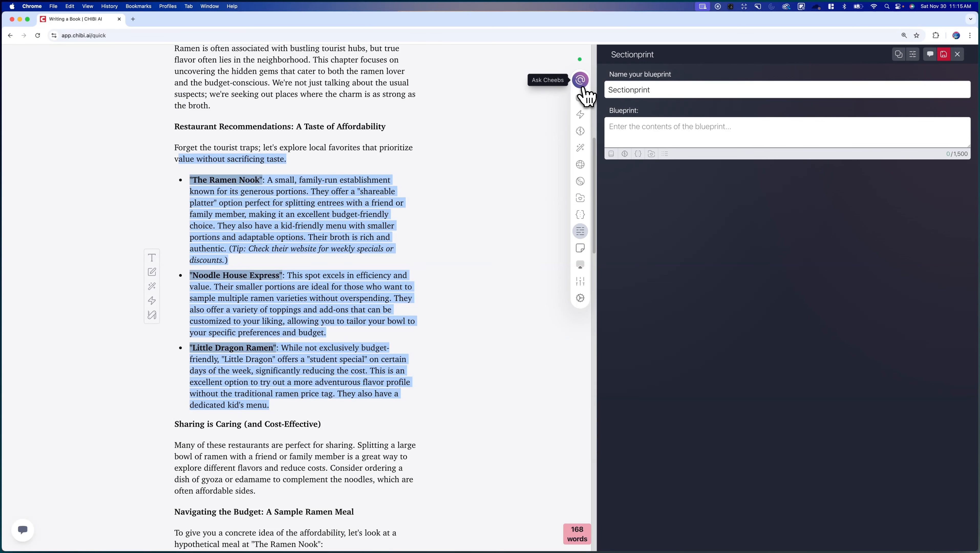
# Step: Start the blueprint contents with "### {Section heading that captures the intent of the new section}" and a "{section intro}" line
pyautogui.click(682, 132)
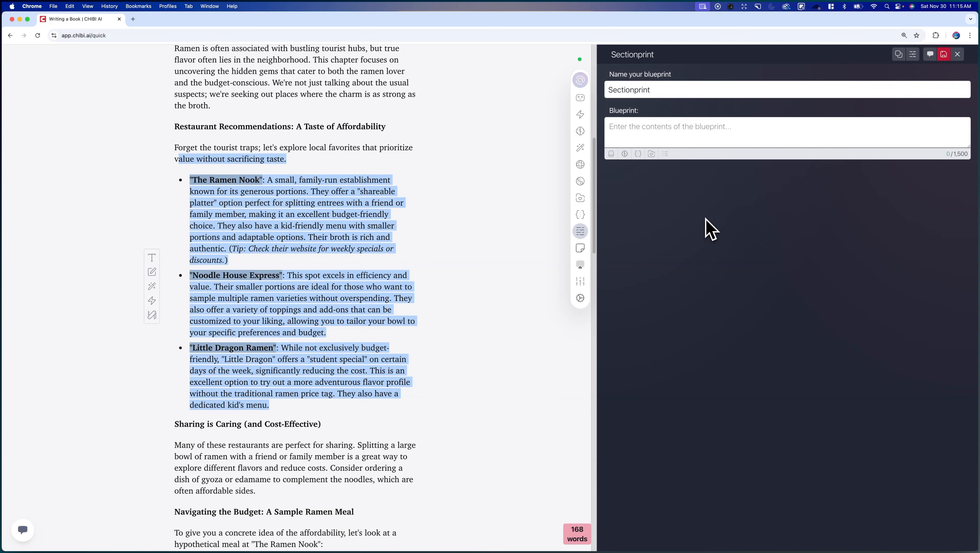
pyautogui.scroll(5, 431, 221)
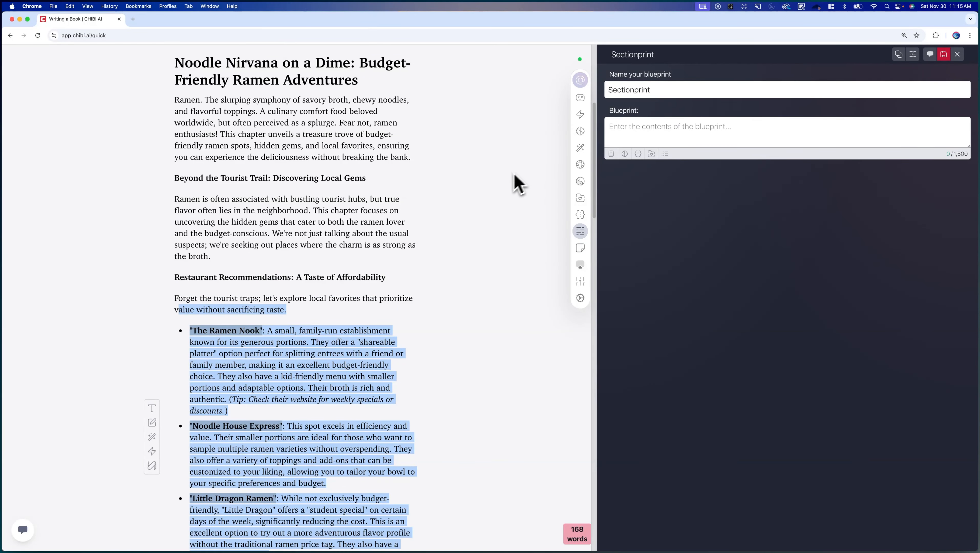
pyautogui.scroll(-3, 488, 202)
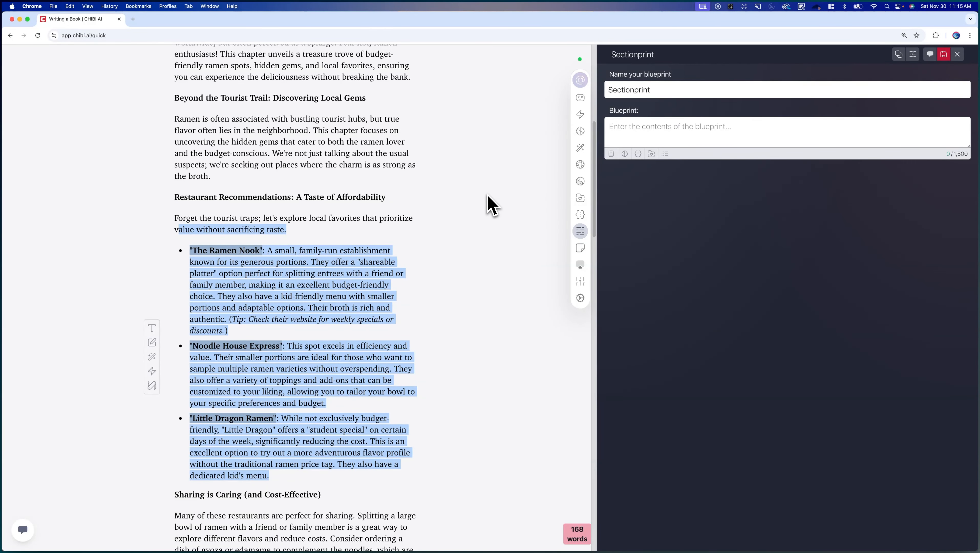
pyautogui.scroll(-2, 489, 202)
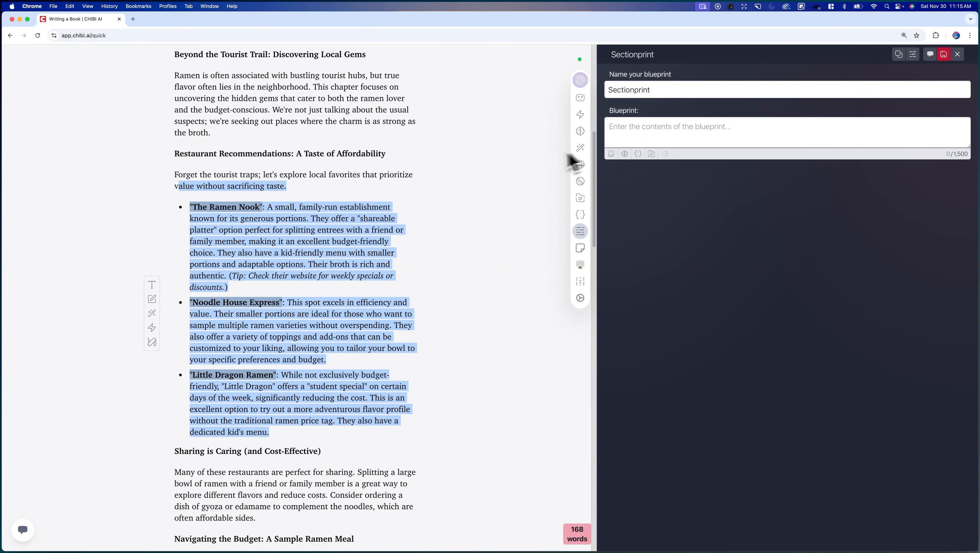
pyautogui.scroll(5, 352, 164)
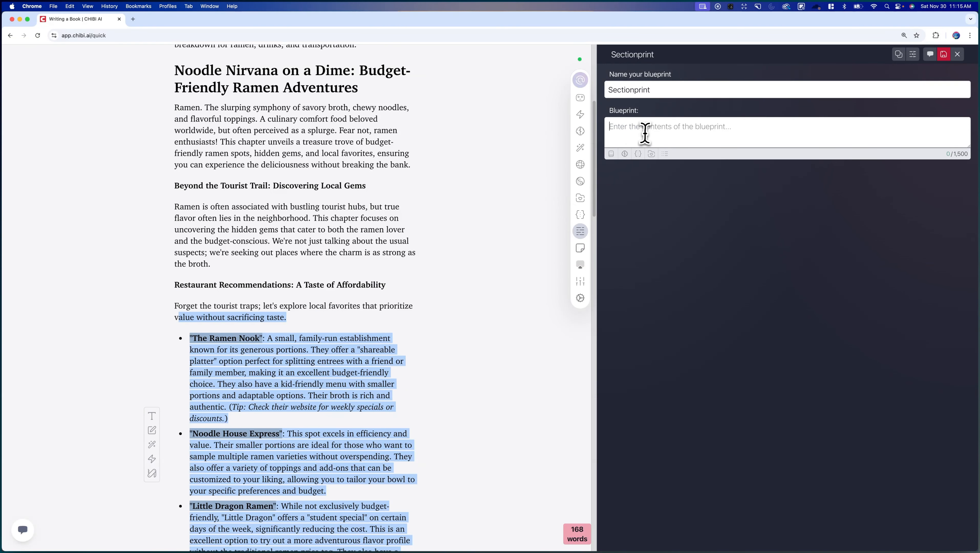
pyautogui.write('###')
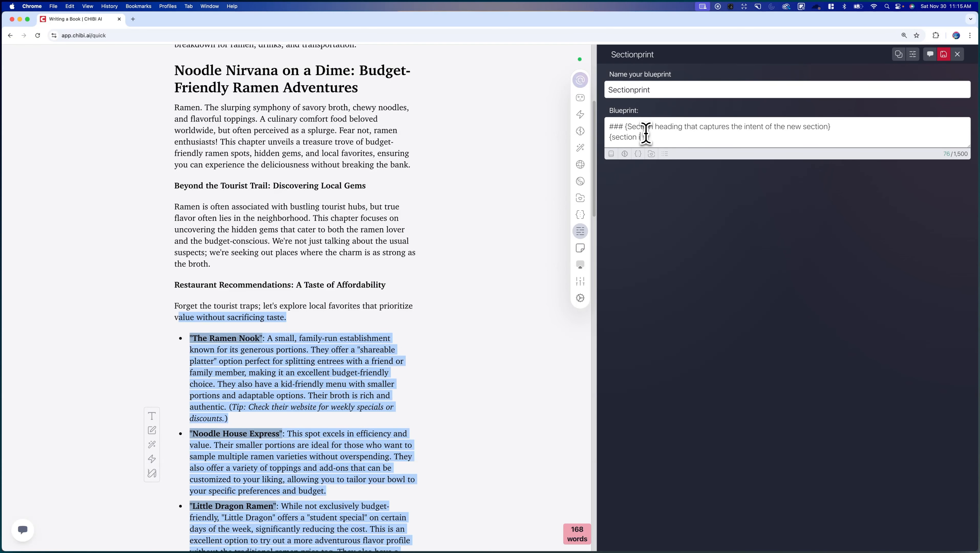
# Step: Add "- {point about the topic}" between [loop] and [end loop] lines, and finish the blueprint with "{transition/ending of section}"
pyautogui.press('Return')
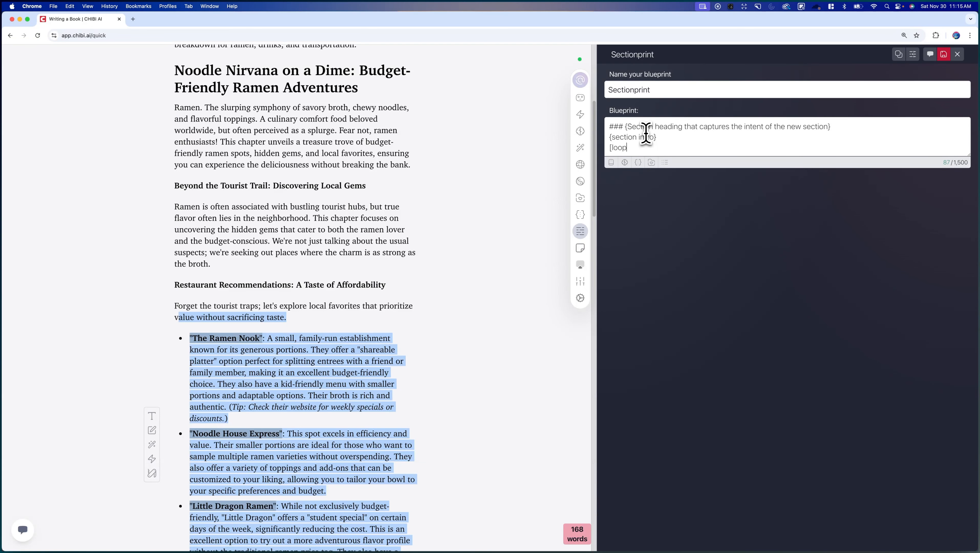
pyautogui.press('Return')
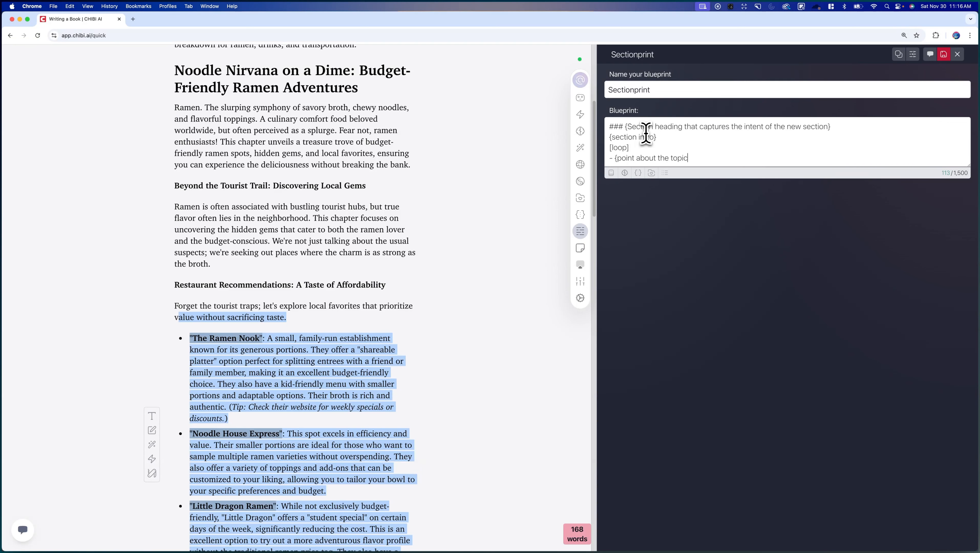
pyautogui.press('Return')
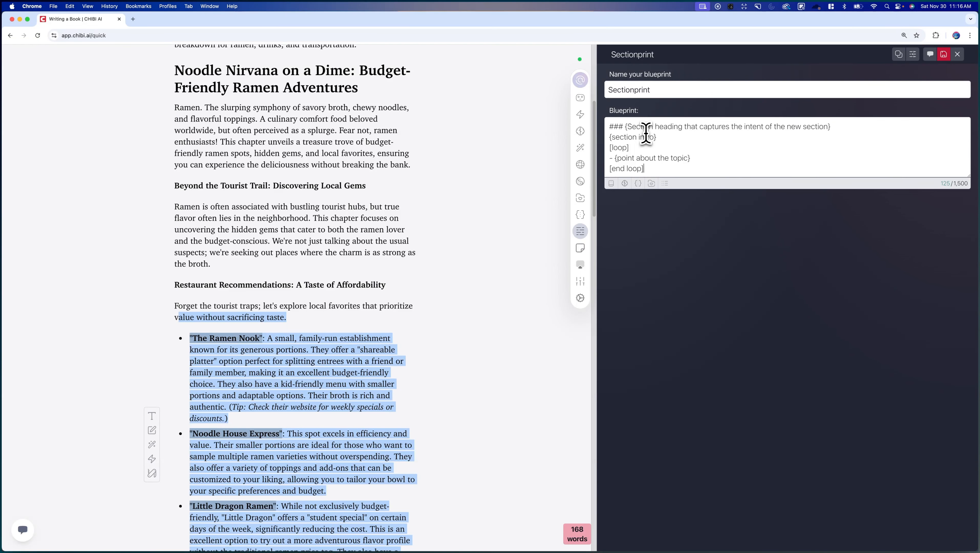
pyautogui.press('Return')
pyautogui.write('[')
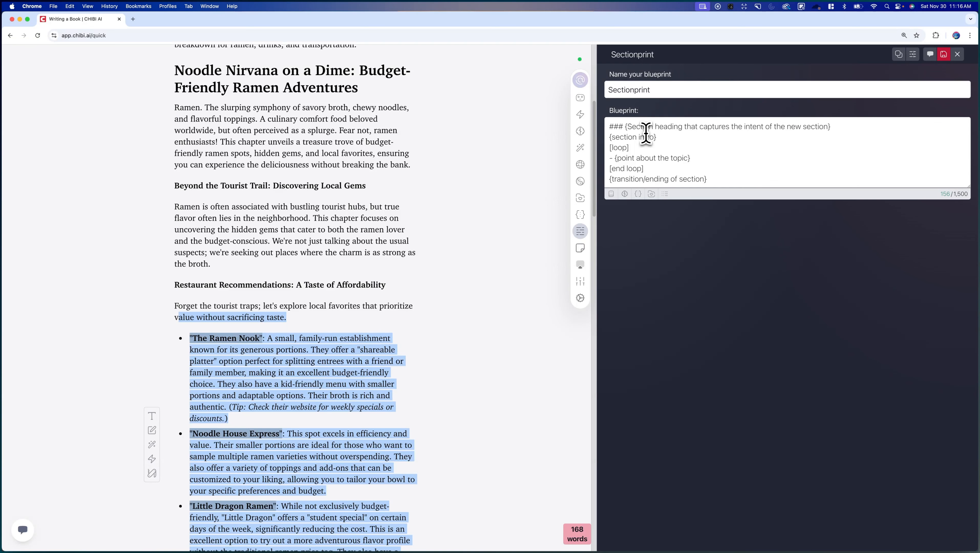
# Step: Review the Sectionprint blueprint line by line: heading, section intro, looped bullet point and transition/ending
pyautogui.moveTo(836, 126); pyautogui.dragTo(599, 138)
pyautogui.click(615, 128)
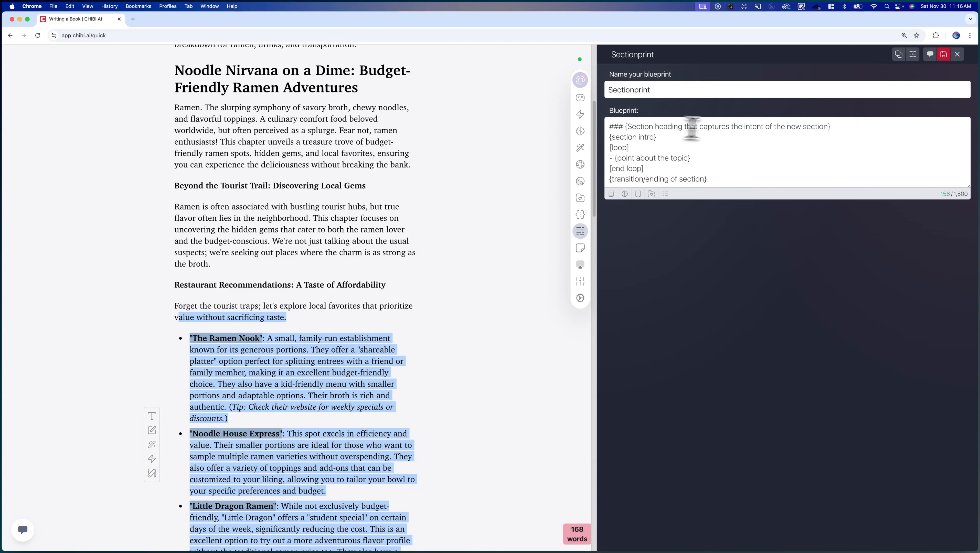
pyautogui.moveTo(831, 127); pyautogui.dragTo(606, 136)
pyautogui.click(653, 137)
pyautogui.moveTo(610, 158); pyautogui.dragTo(690, 158)
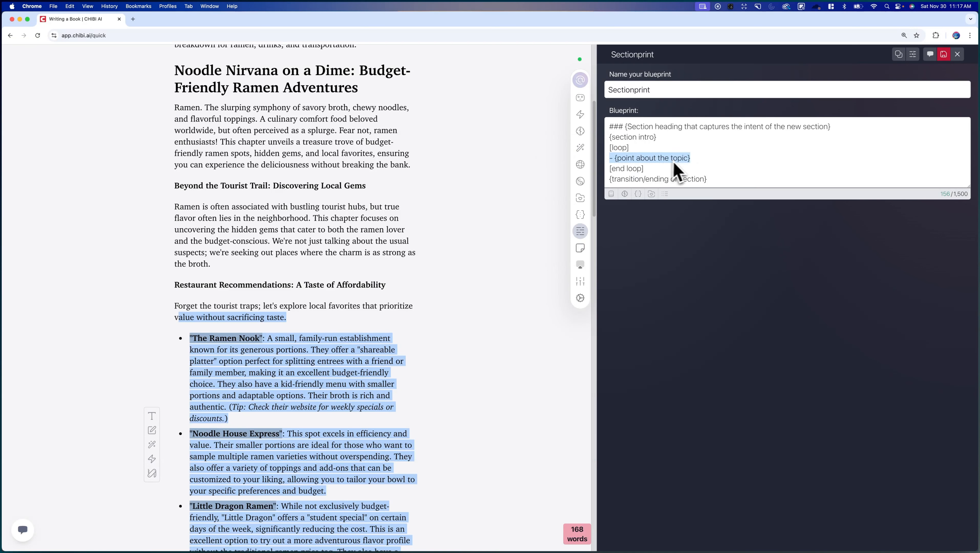
pyautogui.click(616, 159)
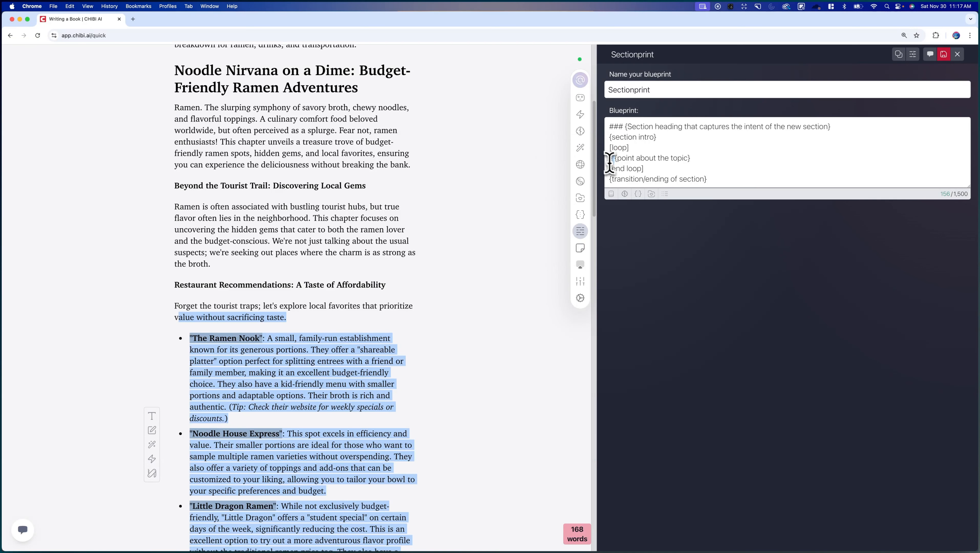
pyautogui.moveTo(691, 158); pyautogui.dragTo(606, 160)
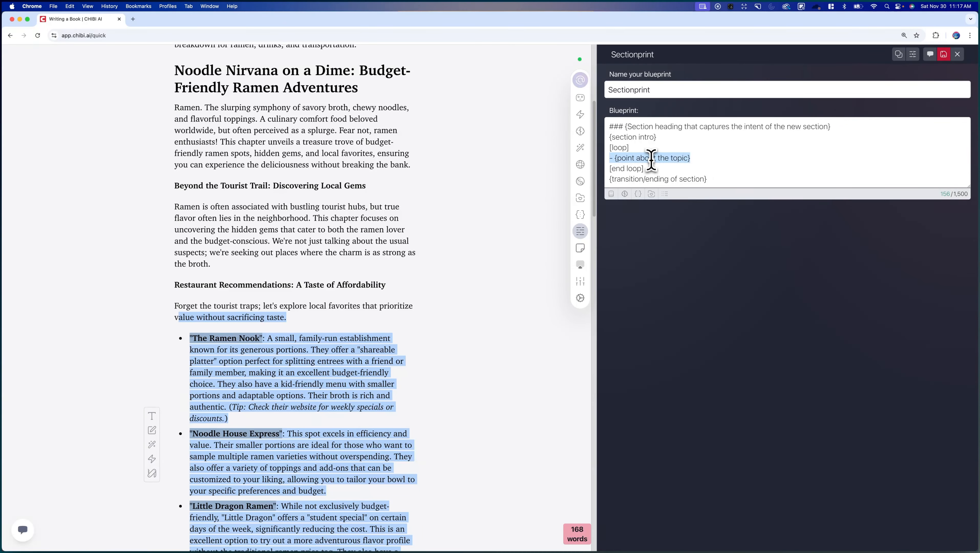
pyautogui.moveTo(711, 179); pyautogui.dragTo(611, 179)
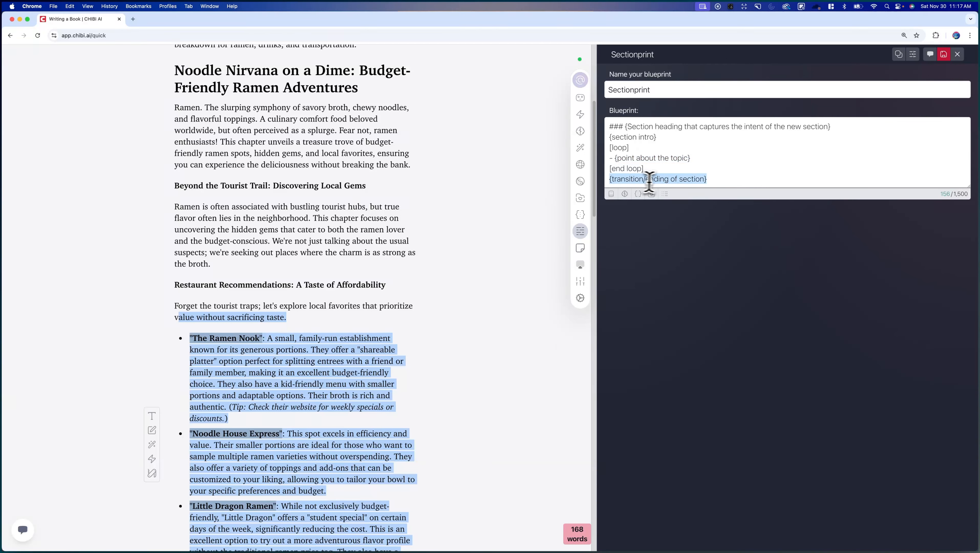
pyautogui.click(703, 179)
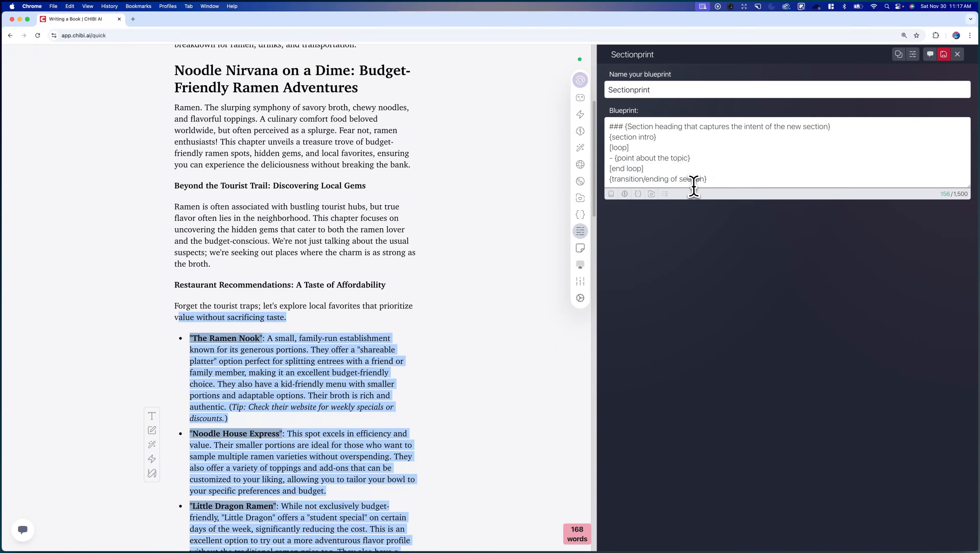
# Step: Save the Sectionprint blueprint and return to the Write Book Section action
pyautogui.click(942, 58)
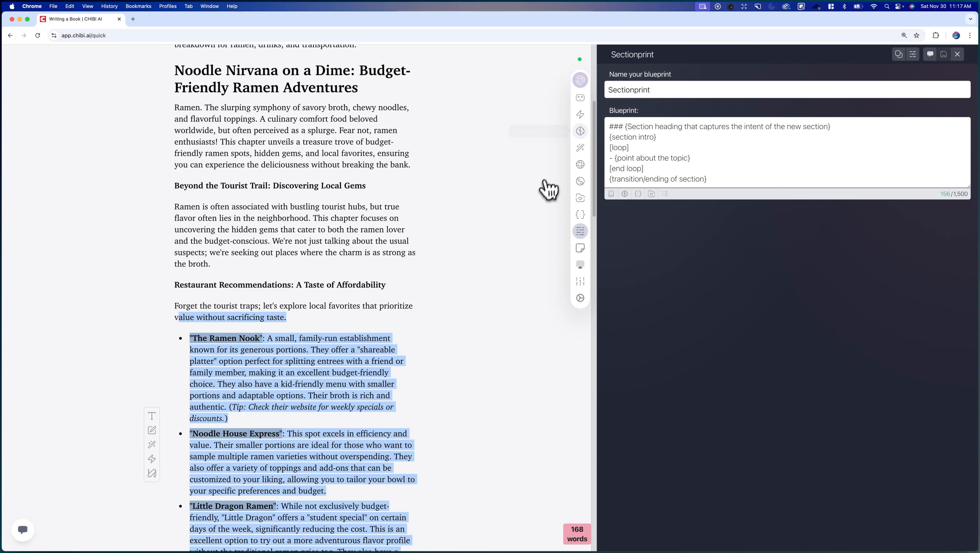
pyautogui.click(581, 116)
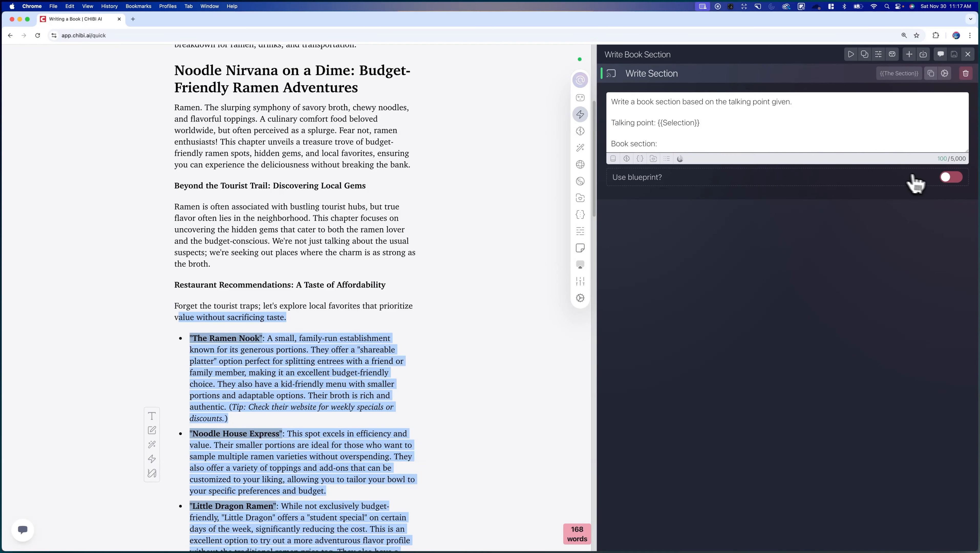
# Step: Turn on the blueprint option for the Write Section step and choose Sectionprint as its blueprint
pyautogui.click(946, 179)
pyautogui.click(760, 202)
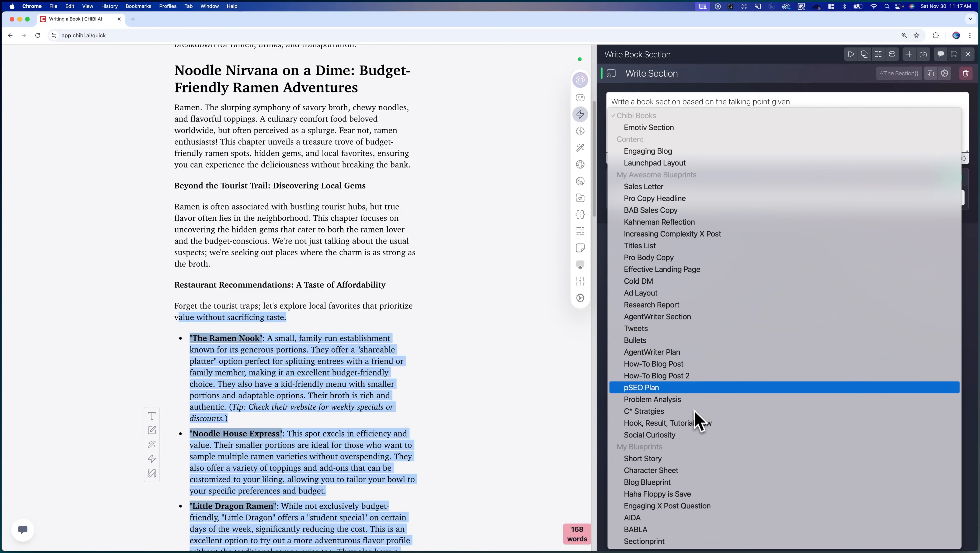
pyautogui.click(686, 540)
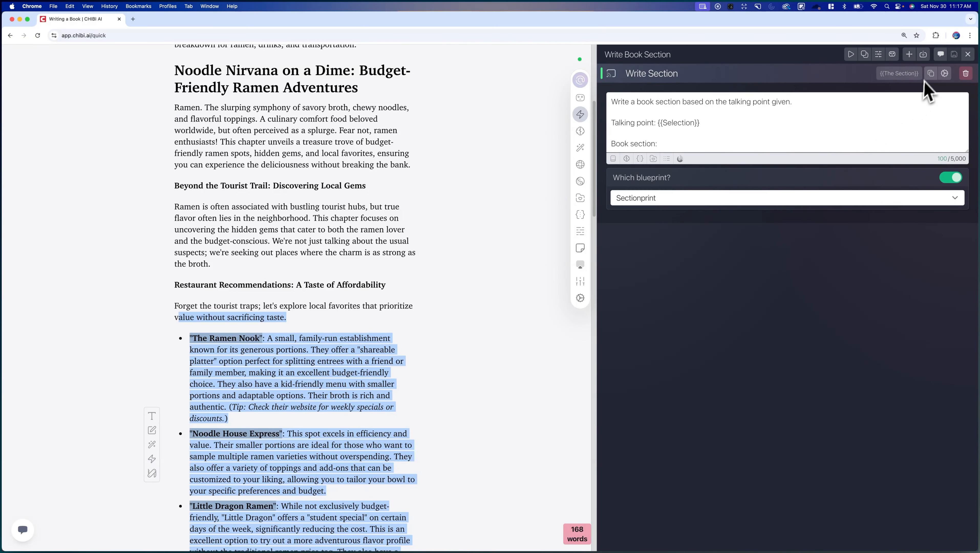
pyautogui.click(725, 136)
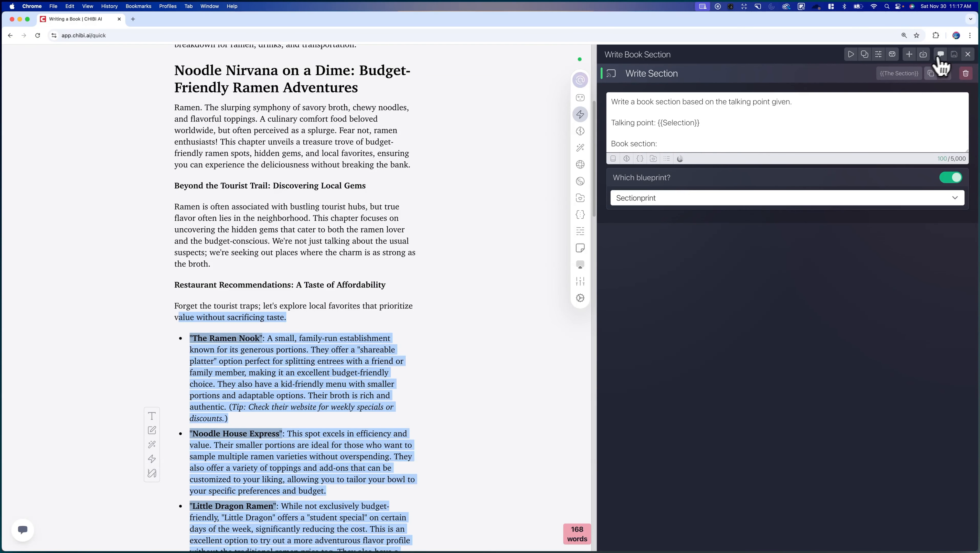
pyautogui.click(967, 56)
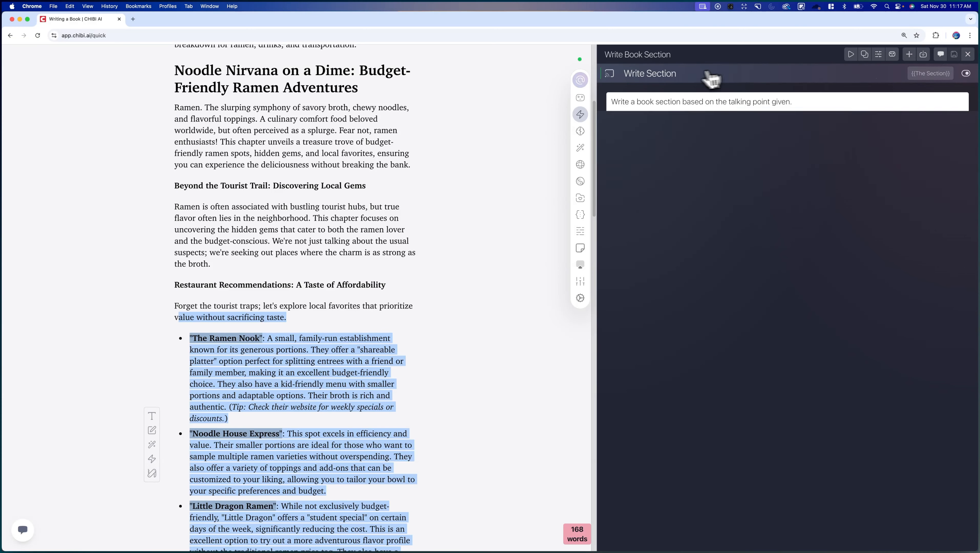
# Step: Undo the previously generated "Noodle Nirvana on a Dime" chapter and its heading edit in the document
pyautogui.press('super+z')
pyautogui.press('super+z')
pyautogui.press('super+z')
pyautogui.press('super+z')
pyautogui.press('super+z')
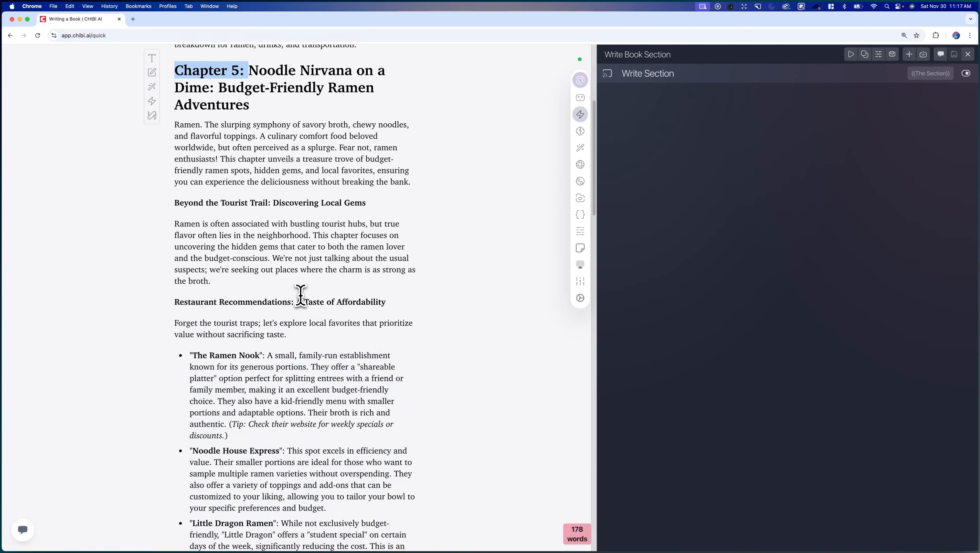
# Step: Run the Write Book Section action on outline talking point A, Budget-Friendly Ramen Spots
pyautogui.scroll(6, 307, 293)
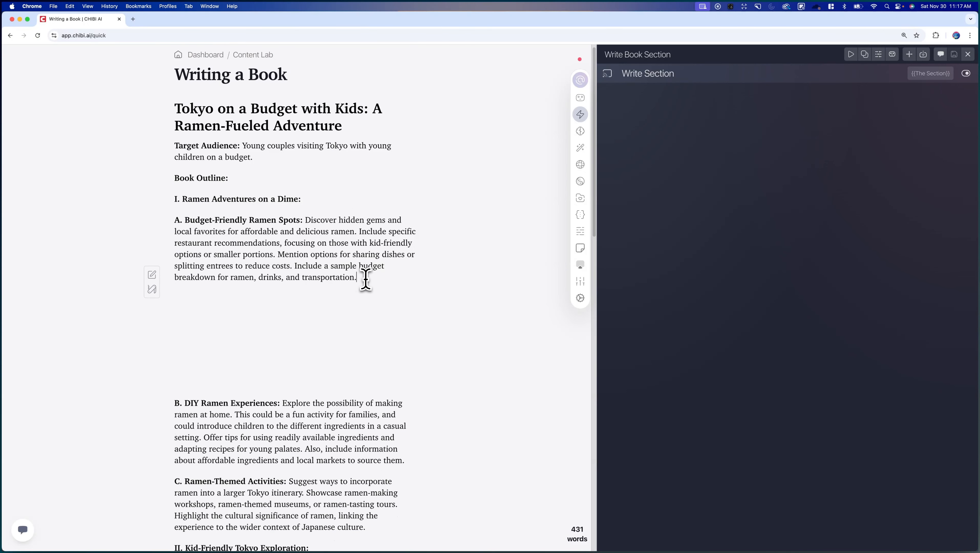
pyautogui.moveTo(363, 278); pyautogui.dragTo(172, 220)
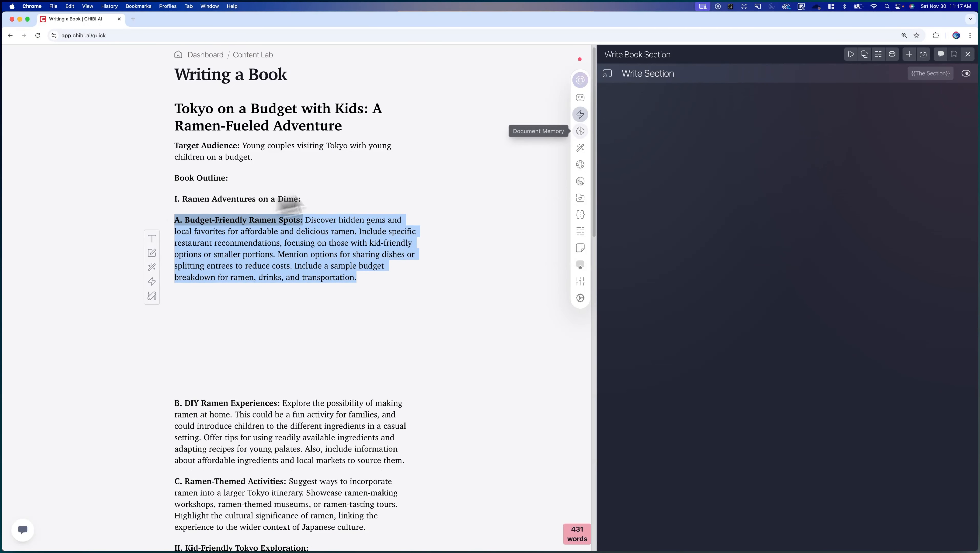
pyautogui.click(851, 55)
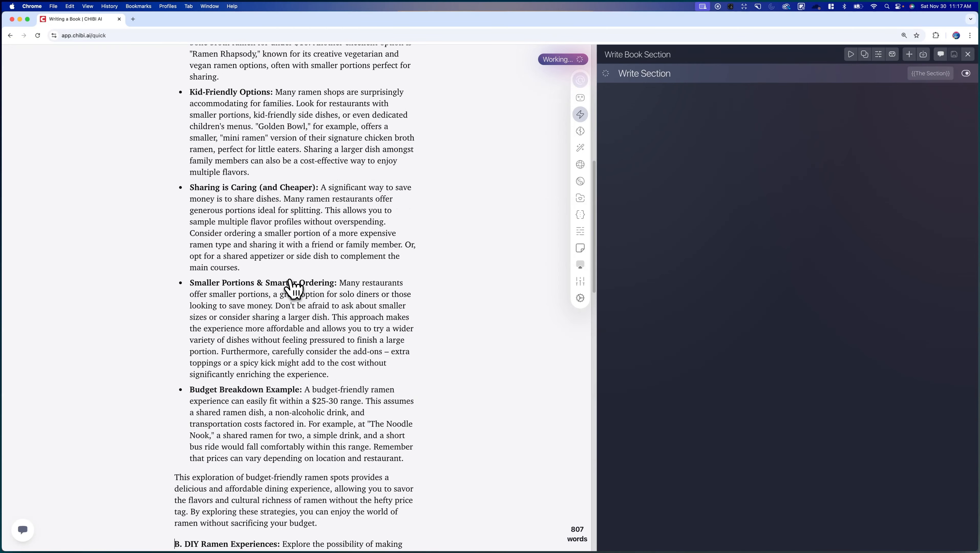
# Step: Check the generated ramen section part by part against the blueprint: heading, intro, bulleted points and closing paragraph
pyautogui.scroll(5, 287, 279)
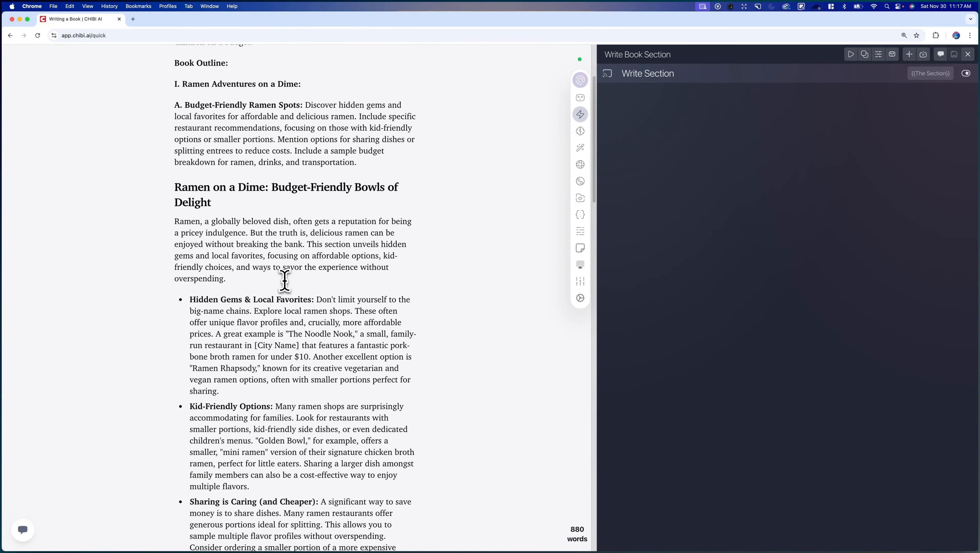
pyautogui.moveTo(228, 215); pyautogui.dragTo(164, 193)
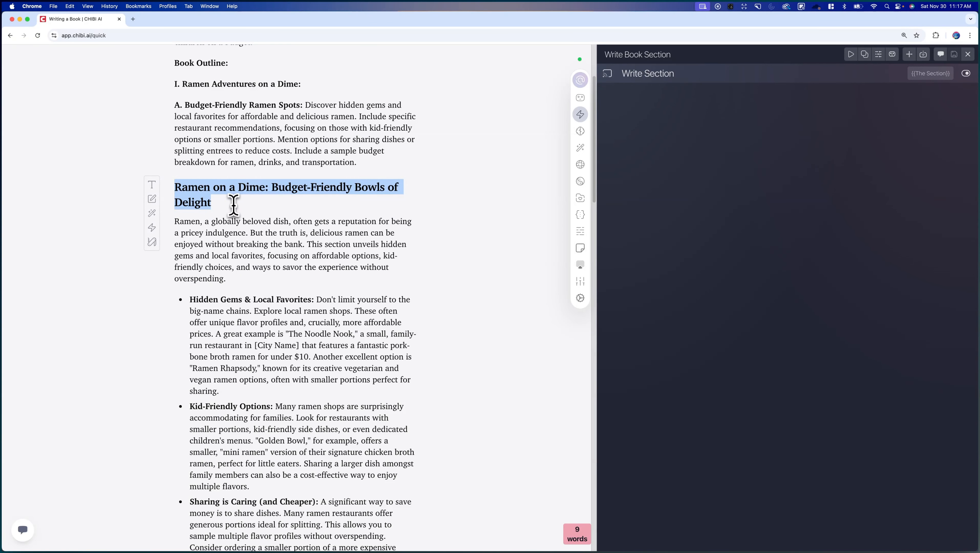
pyautogui.moveTo(178, 220); pyautogui.dragTo(247, 279)
pyautogui.scroll(-2, 248, 280)
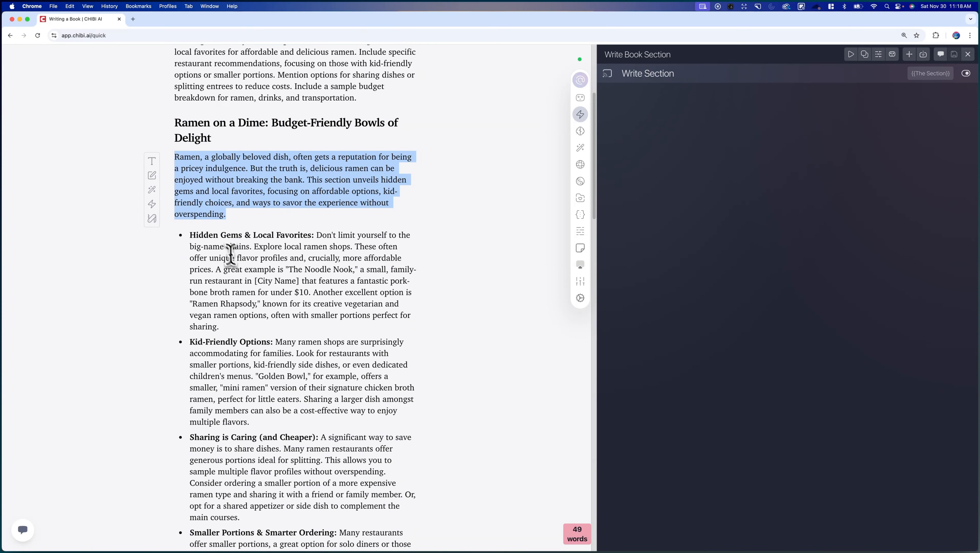
pyautogui.scroll(-5, 247, 246)
pyautogui.scroll(-2, 219, 278)
pyautogui.scroll(-2, 226, 348)
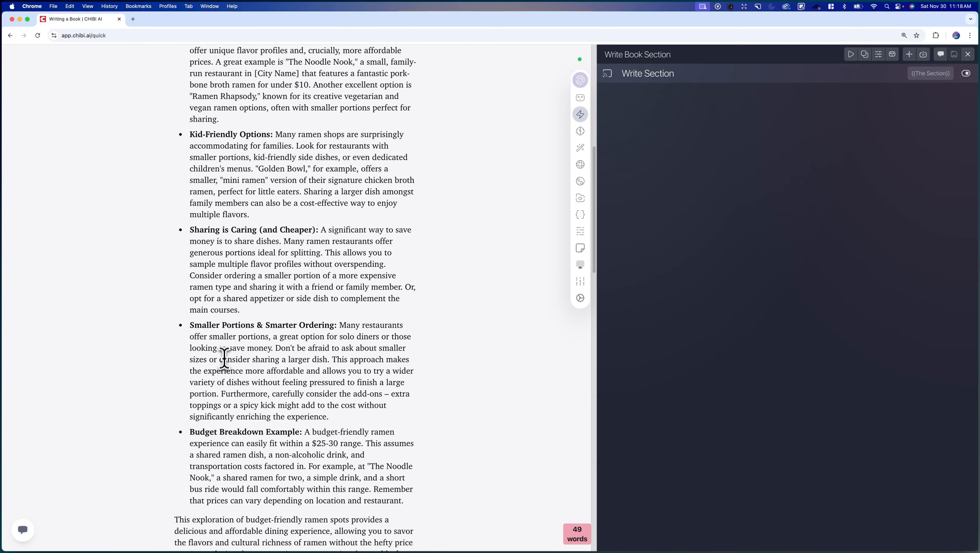
pyautogui.moveTo(401, 458); pyautogui.dragTo(175, 166)
pyautogui.scroll(-9, 179, 175)
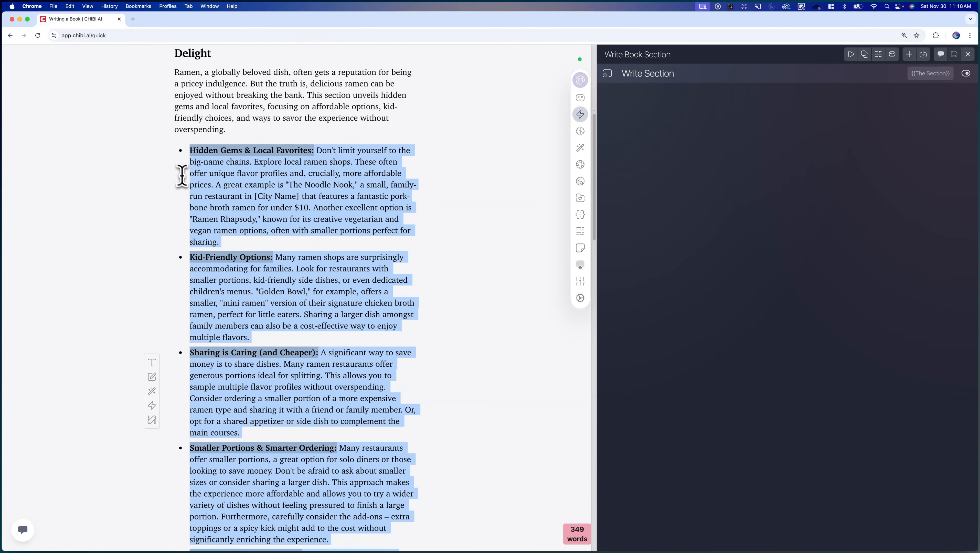
pyautogui.scroll(-2, 180, 322)
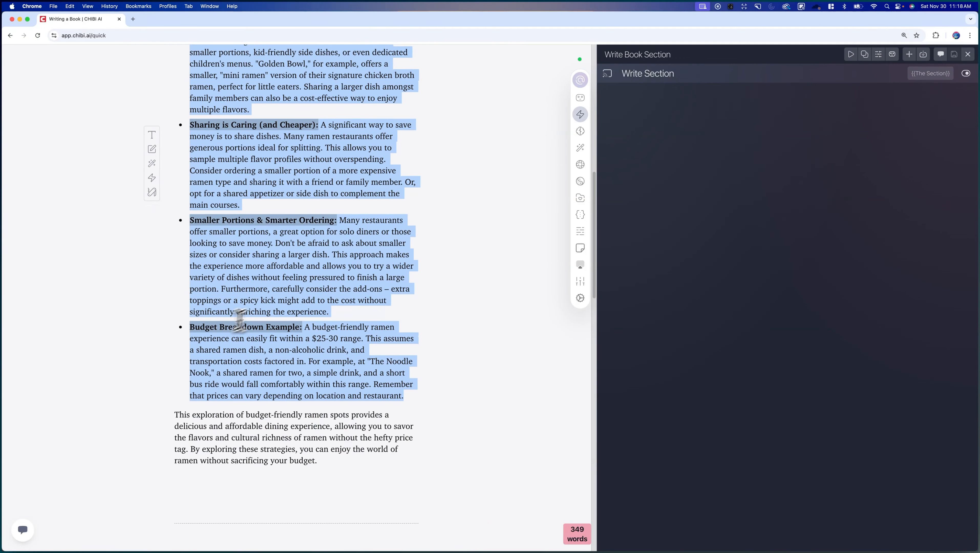
pyautogui.click(327, 282)
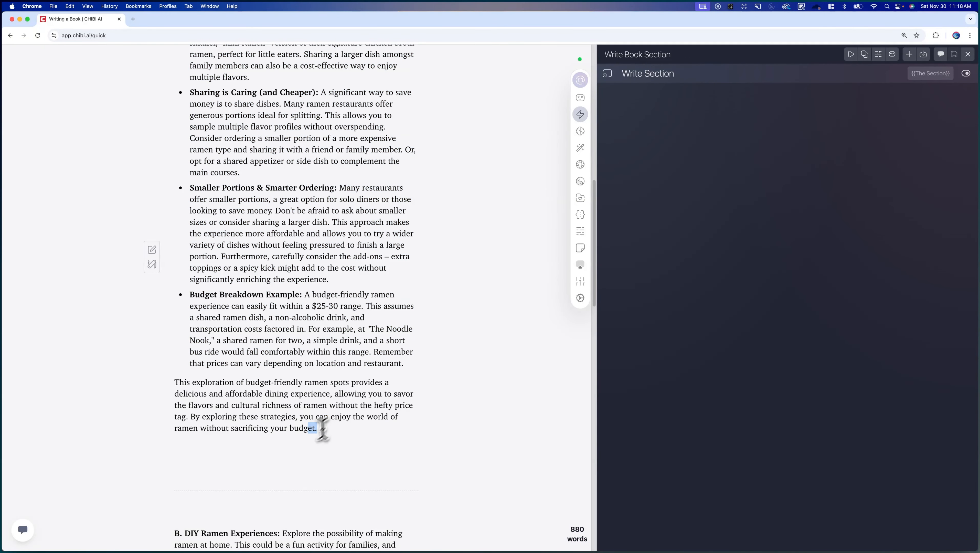
pyautogui.moveTo(318, 428); pyautogui.dragTo(165, 381)
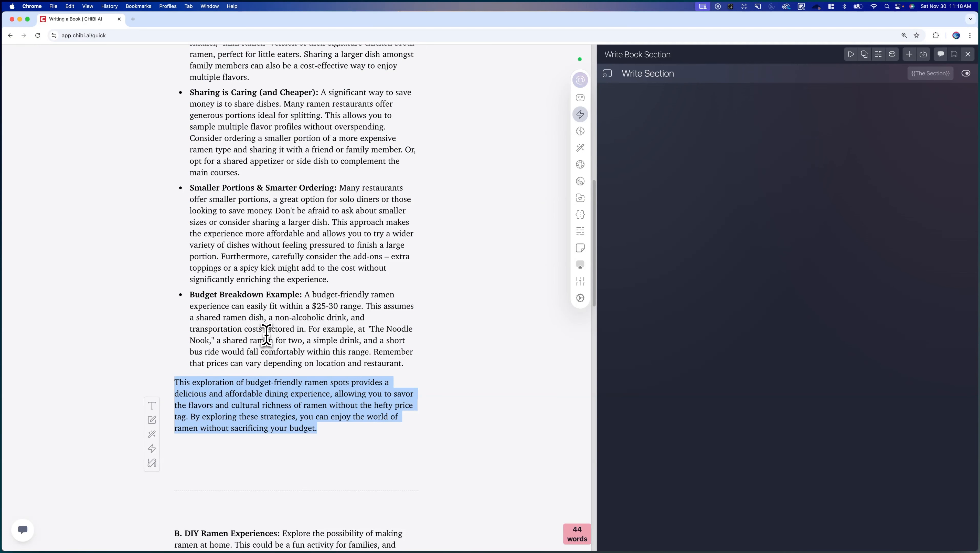
pyautogui.scroll(17, 266, 334)
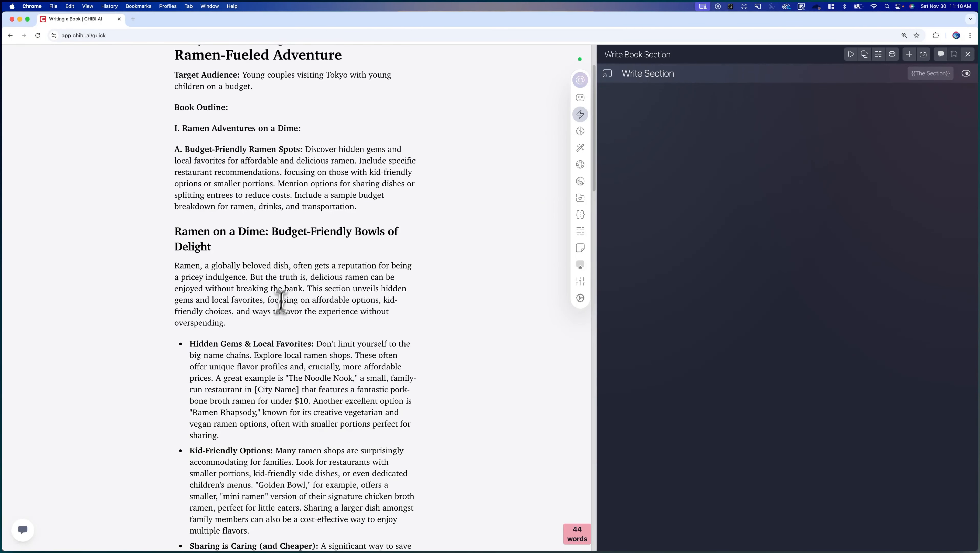
pyautogui.click(288, 264)
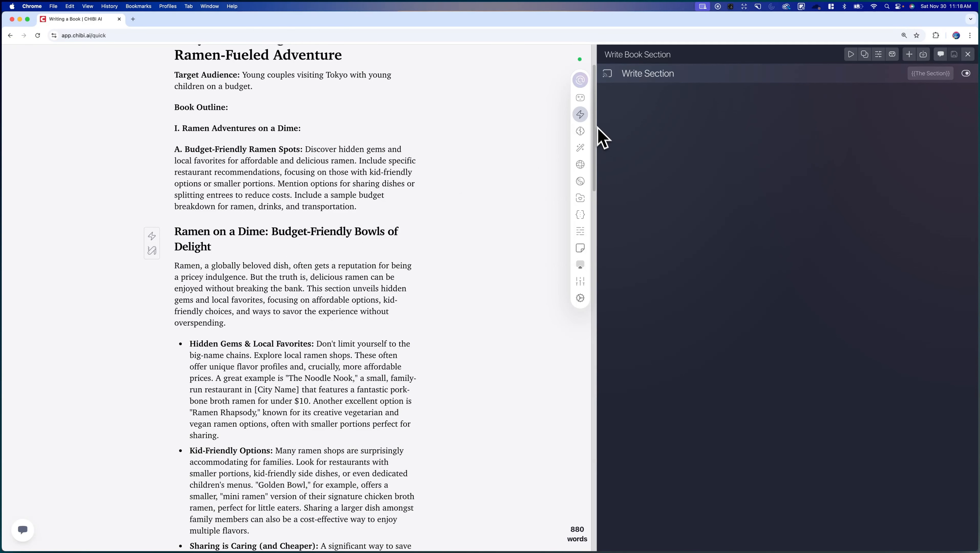
# Step: Examine the model and instructions of the Author role, and those of the Researcher role in My Roles
pyautogui.click(580, 97)
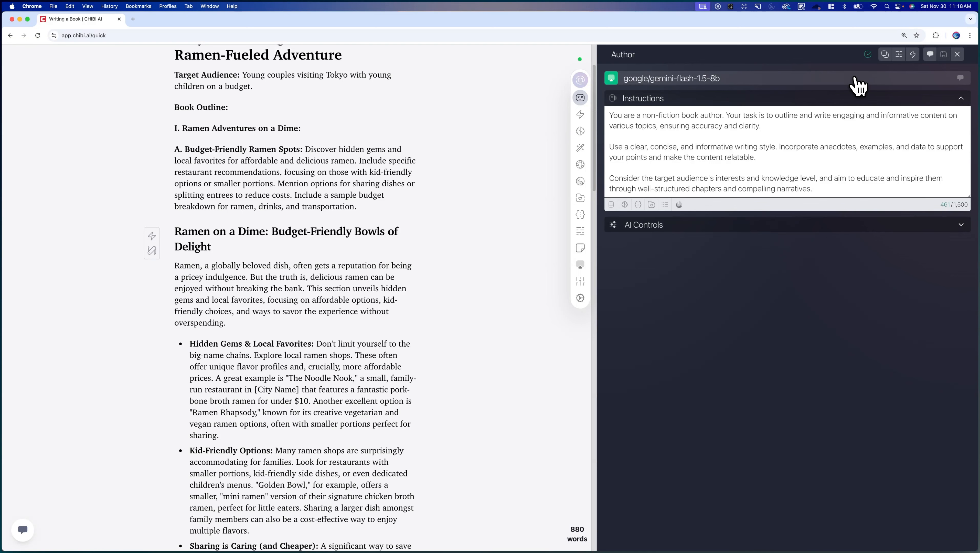
pyautogui.click(956, 55)
pyautogui.click(671, 98)
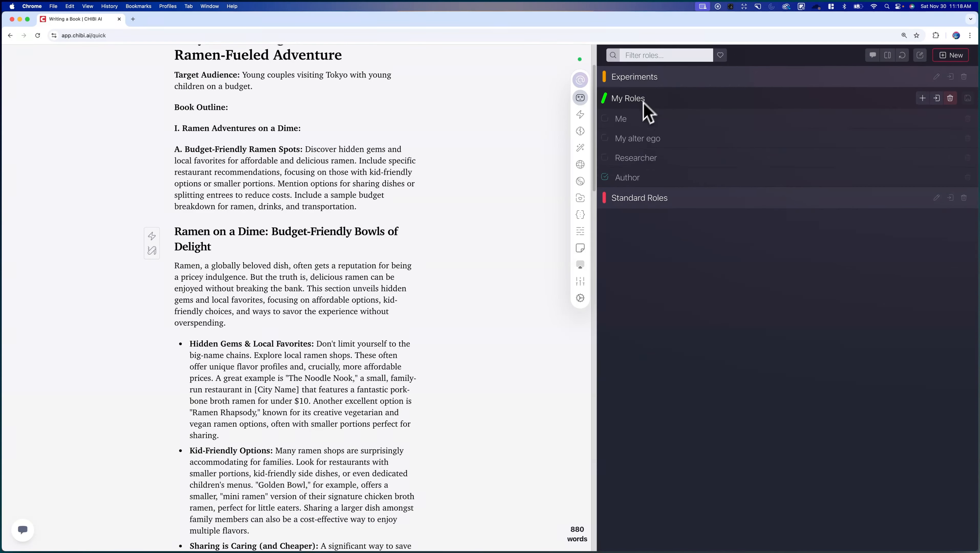
pyautogui.click(636, 158)
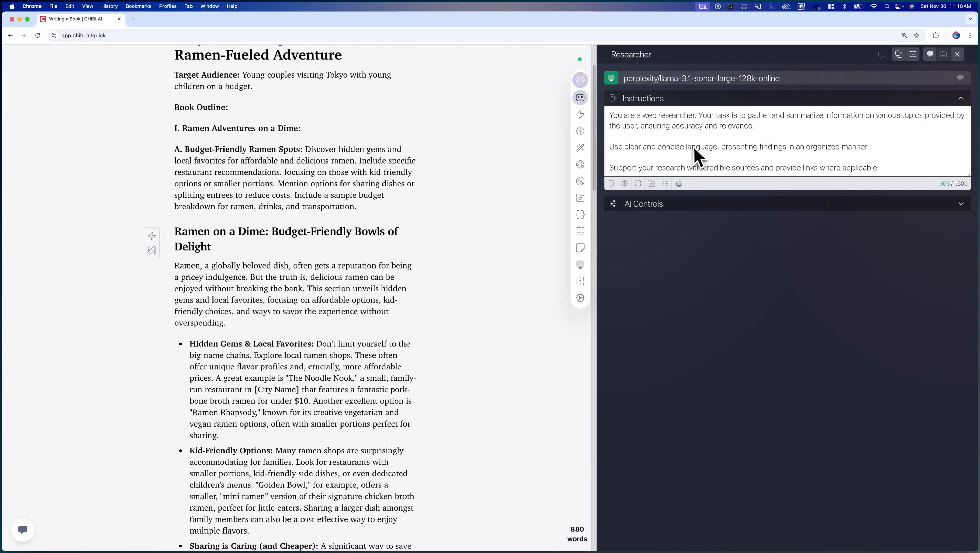
pyautogui.click(883, 57)
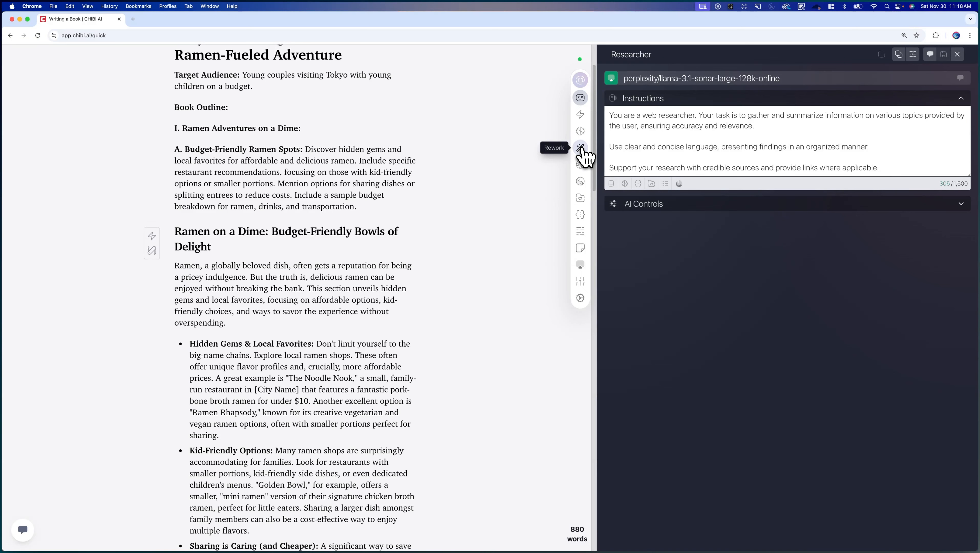
# Step: Search the web with Web Composer for "tell me more about shoyu ramen in Tokyo" and look through the answer
pyautogui.click(580, 165)
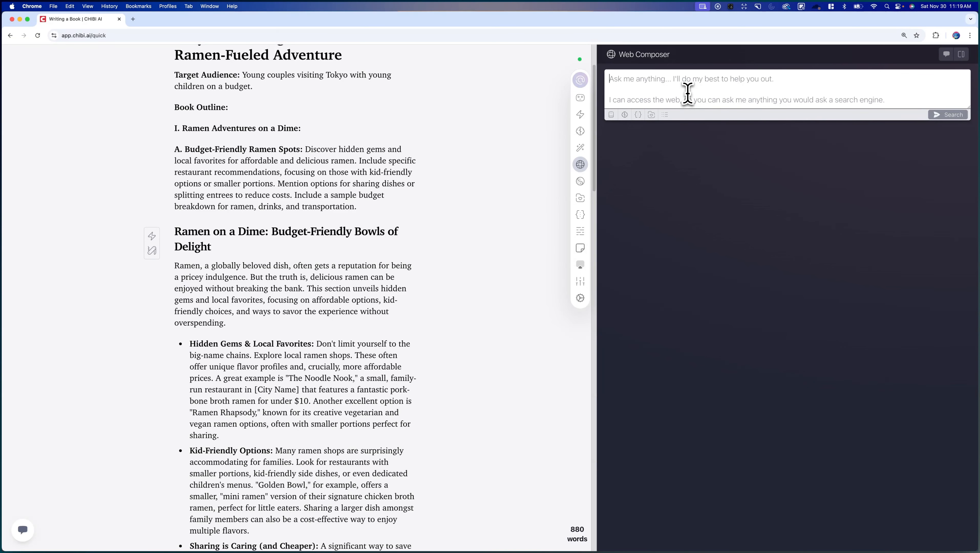
pyautogui.write('tell')
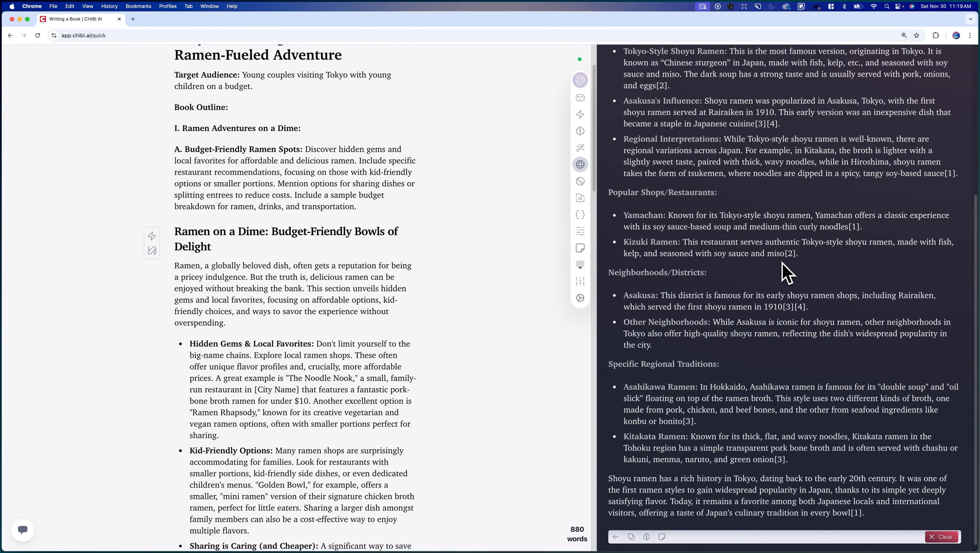
pyautogui.scroll(6, 785, 273)
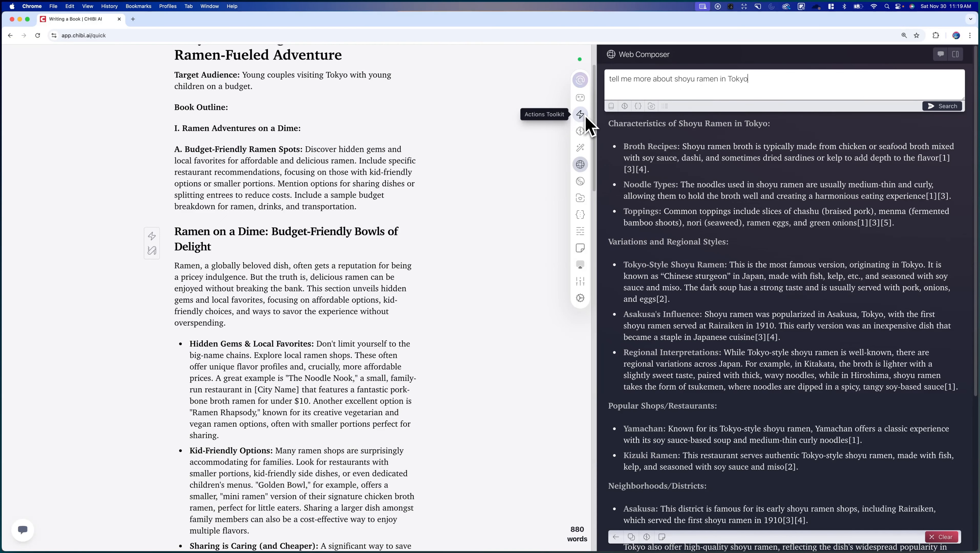
# Step: Look over the Document Memory entries, and compare the {{Selection}} variable in the Write Section prompt with talking point A
pyautogui.click(580, 131)
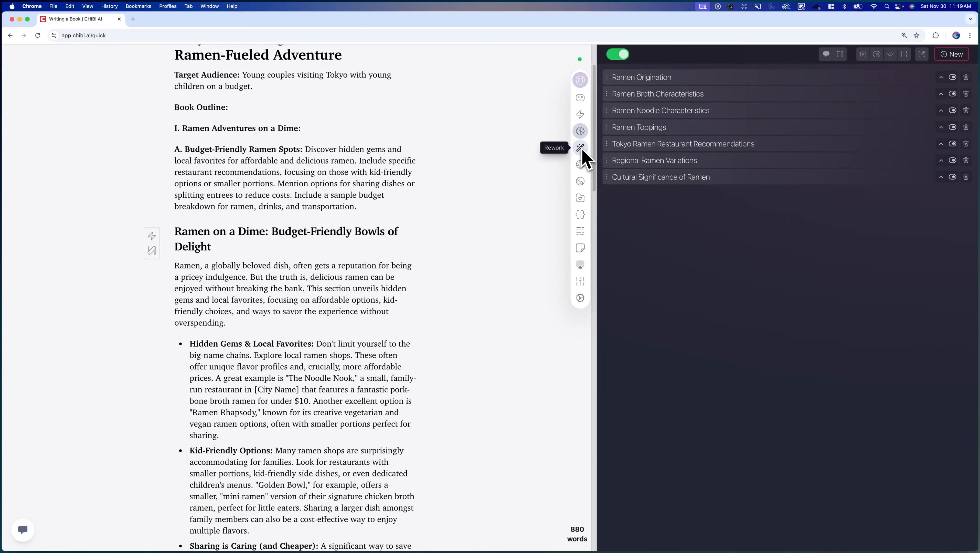
pyautogui.click(579, 115)
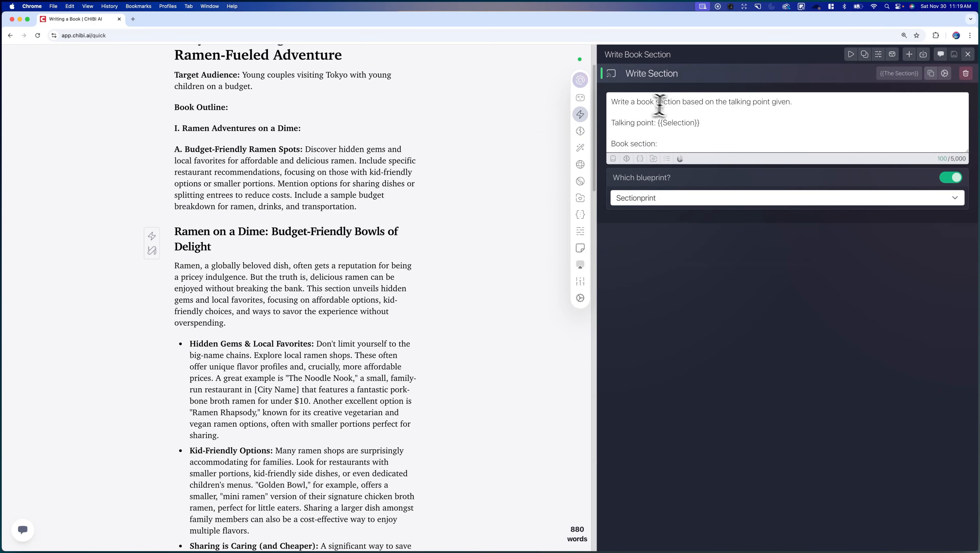
pyautogui.moveTo(699, 123); pyautogui.dragTo(656, 123)
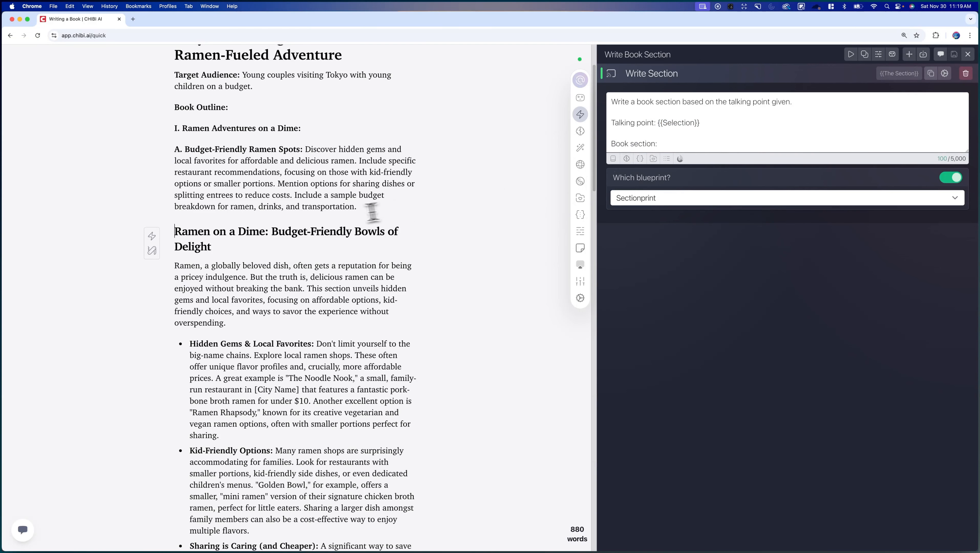
pyautogui.moveTo(357, 206); pyautogui.dragTo(165, 152)
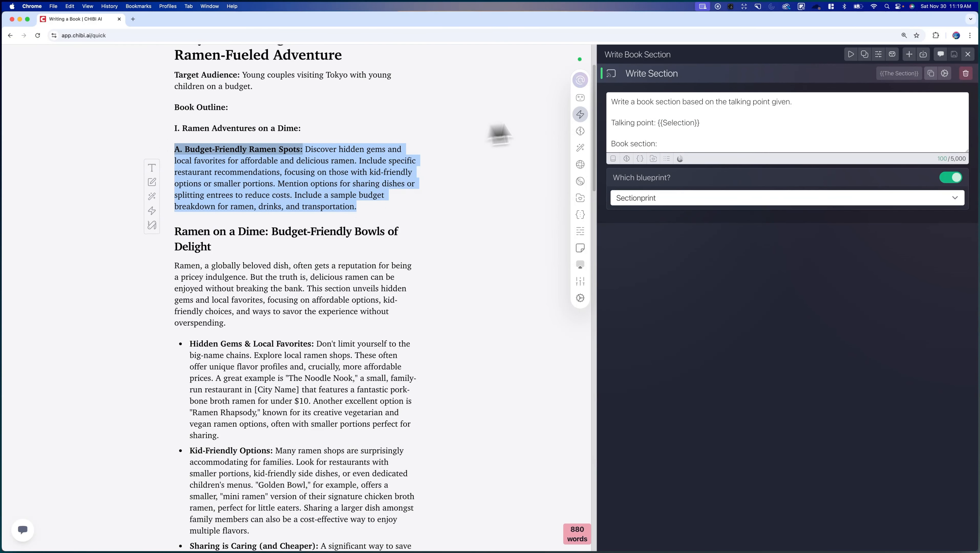
pyautogui.click(684, 77)
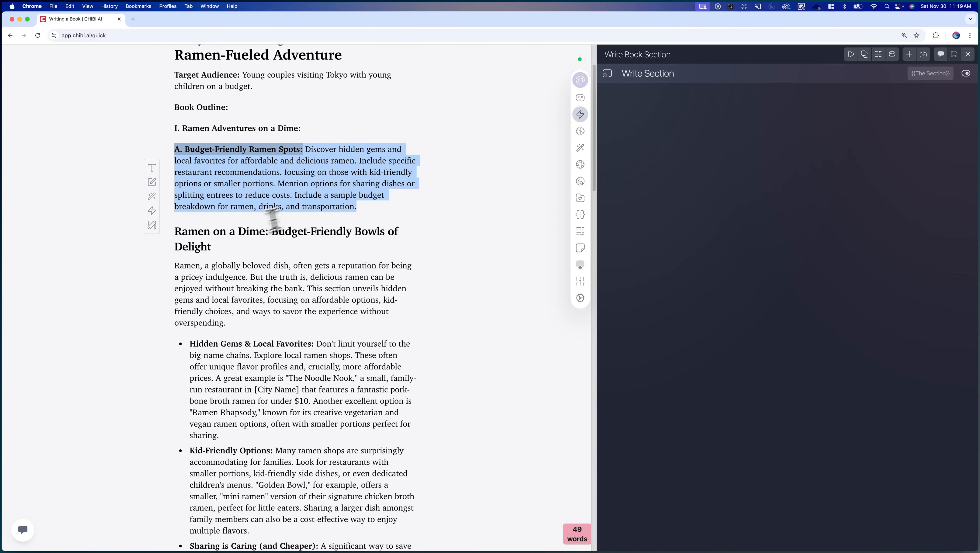
# Step: Insert three blank lines after talking point B, DIY Ramen Experiences, in the outline
pyautogui.scroll(-15, 214, 233)
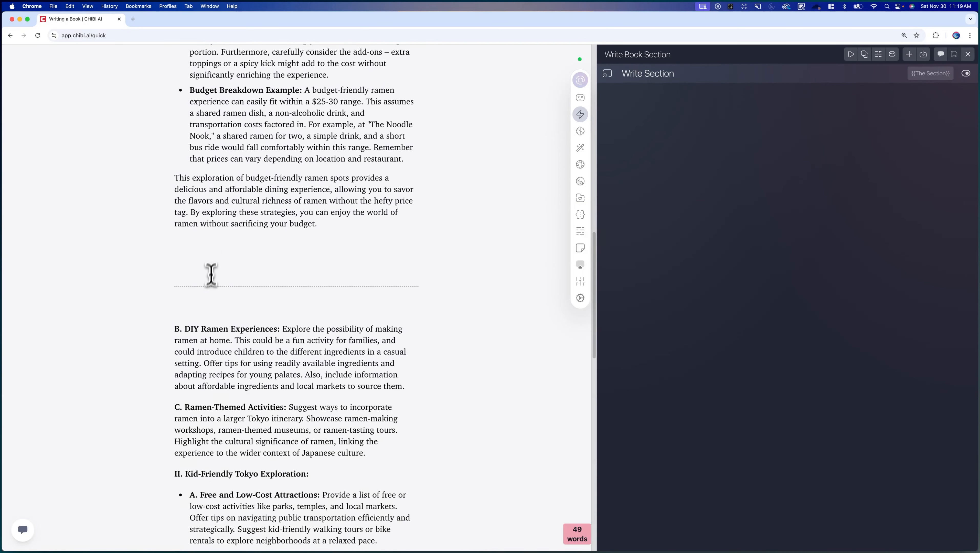
pyautogui.scroll(-3, 210, 279)
pyautogui.click(419, 329)
pyautogui.press('Return')
pyautogui.press('Return')
pyautogui.press('Return')
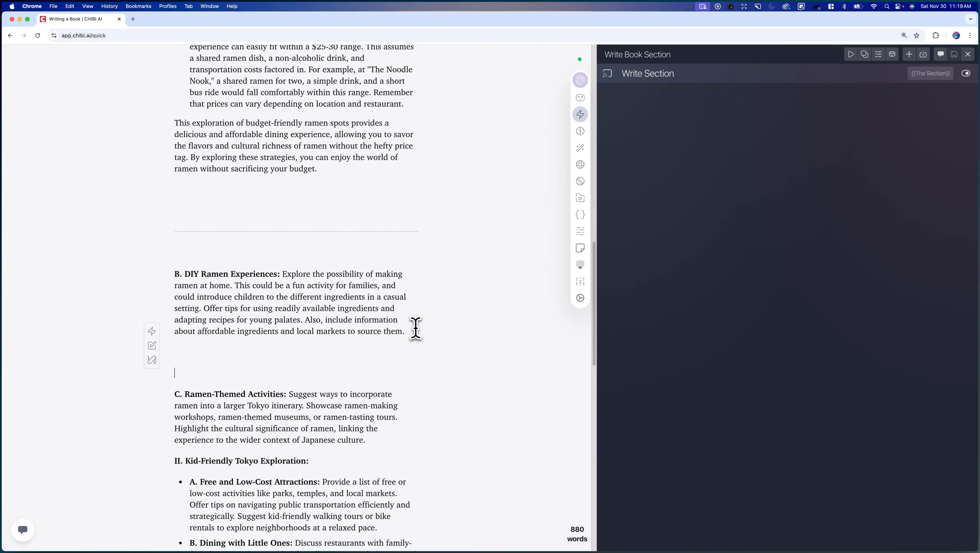
# Step: Run the Write Book Section action on talking point B, DIY Ramen Experiences, and follow the generated text
pyautogui.moveTo(406, 332); pyautogui.dragTo(176, 274)
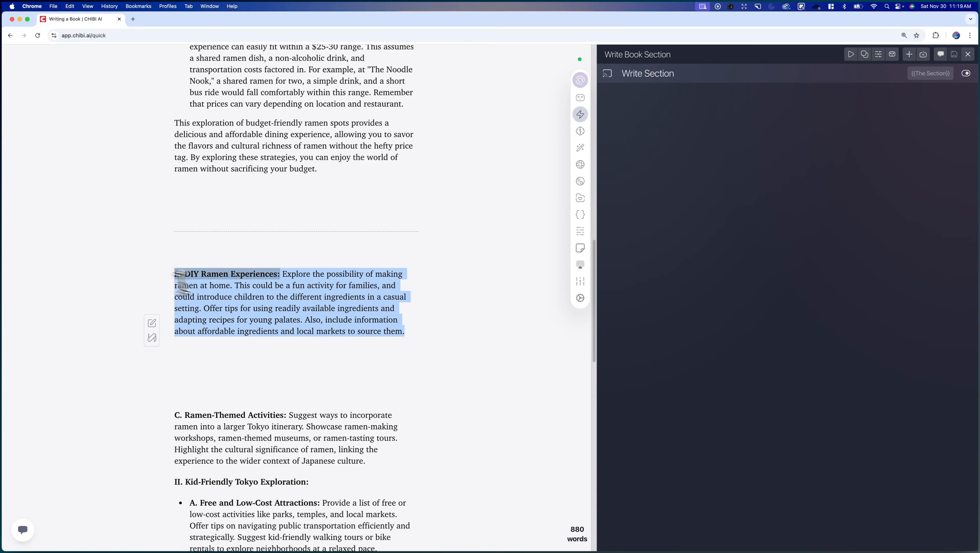
pyautogui.click(850, 54)
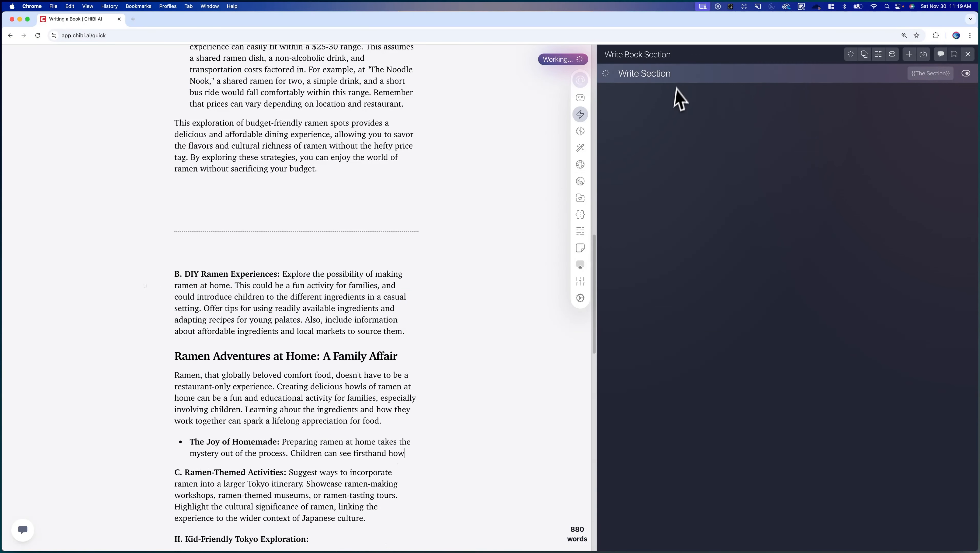
pyautogui.scroll(-10, 504, 220)
pyautogui.scroll(-2, 298, 349)
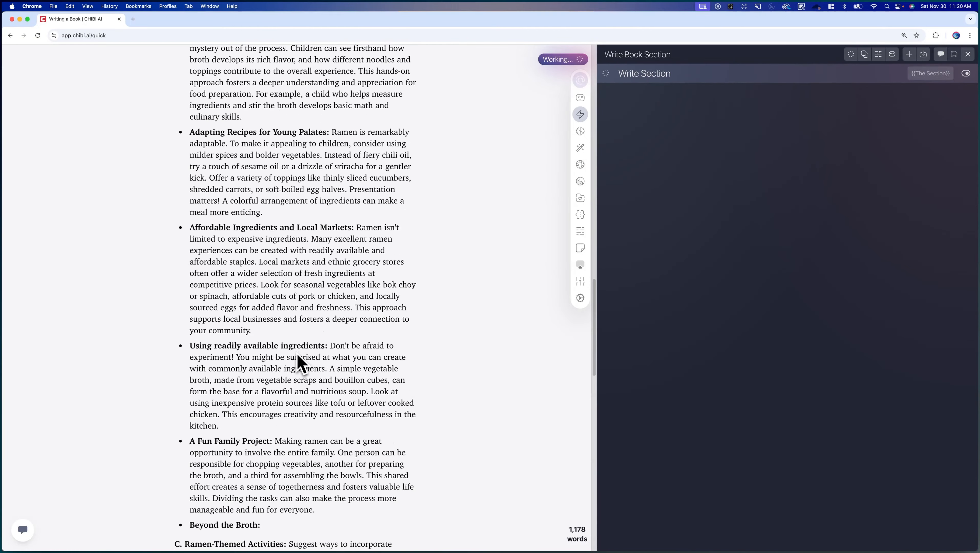
# Step: Check the Write Section prompt and the Sectionprint blueprint, comparing the blueprint's section intro and loop with the generated DIY Ramen Experiences section
pyautogui.scroll(5, 243, 244)
pyautogui.scroll(2, 236, 236)
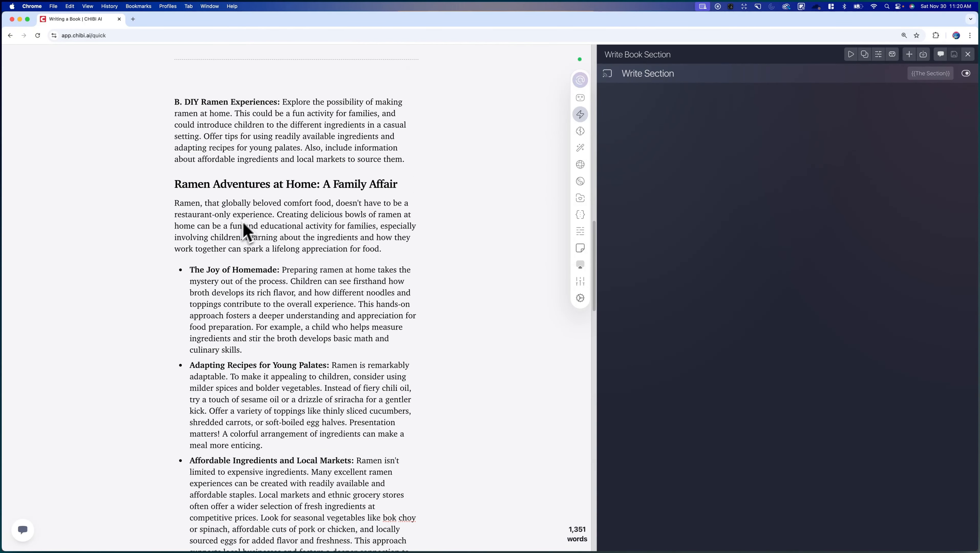
pyautogui.click(690, 76)
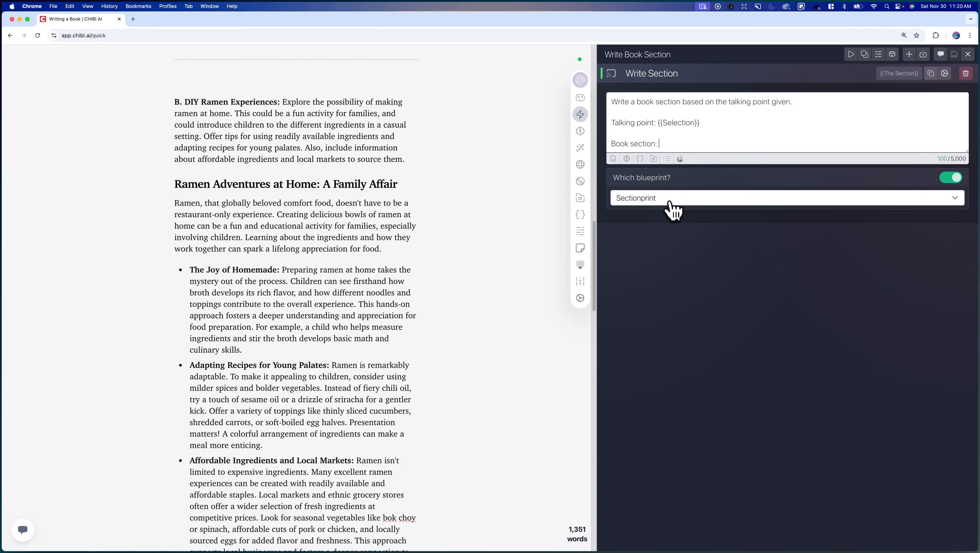
pyautogui.click(588, 235)
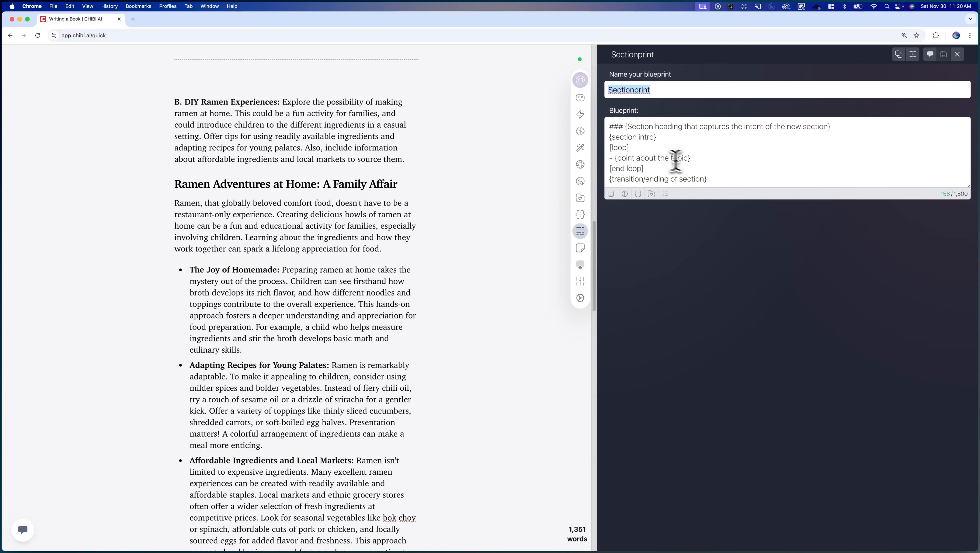
pyautogui.moveTo(654, 138); pyautogui.dragTo(613, 139)
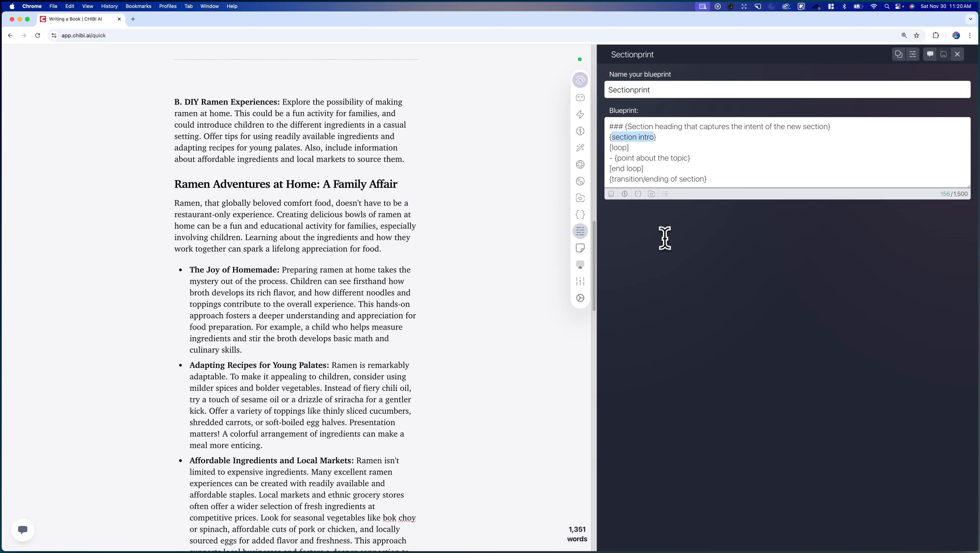
pyautogui.click(957, 54)
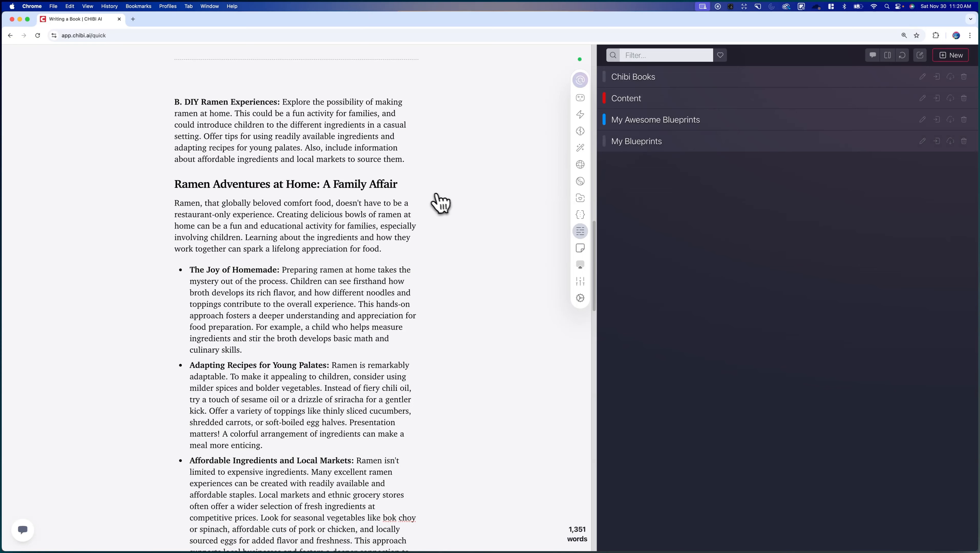
# Step: Select talking point B, DIY Ramen Experiences, and compare its wording with the section generated beneath it
pyautogui.scroll(3, 333, 186)
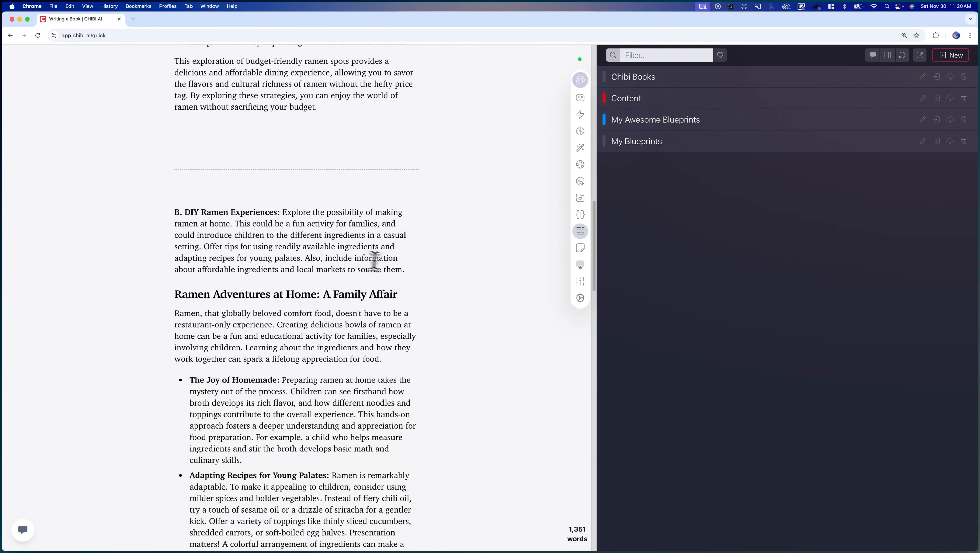
pyautogui.moveTo(405, 269); pyautogui.dragTo(153, 208)
pyautogui.scroll(-8, 230, 274)
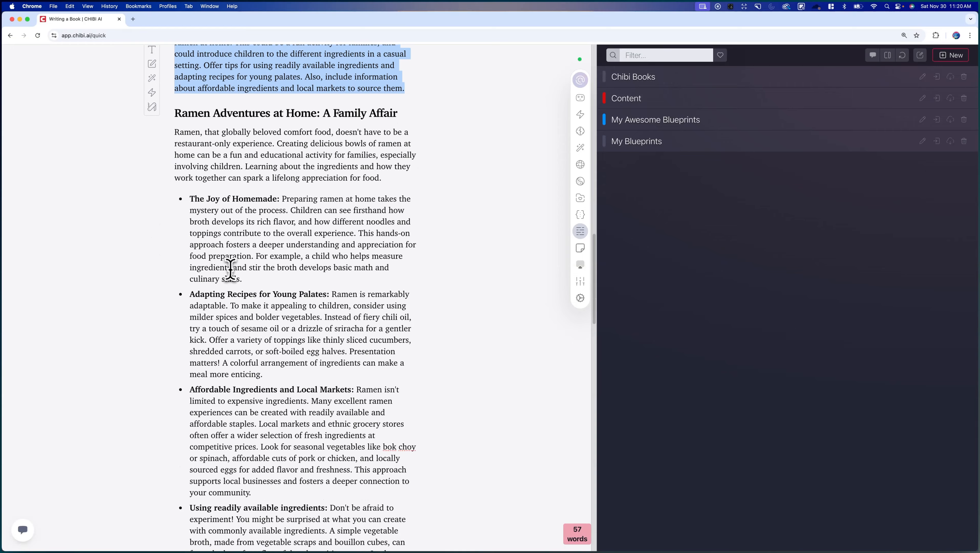
pyautogui.scroll(5, 245, 219)
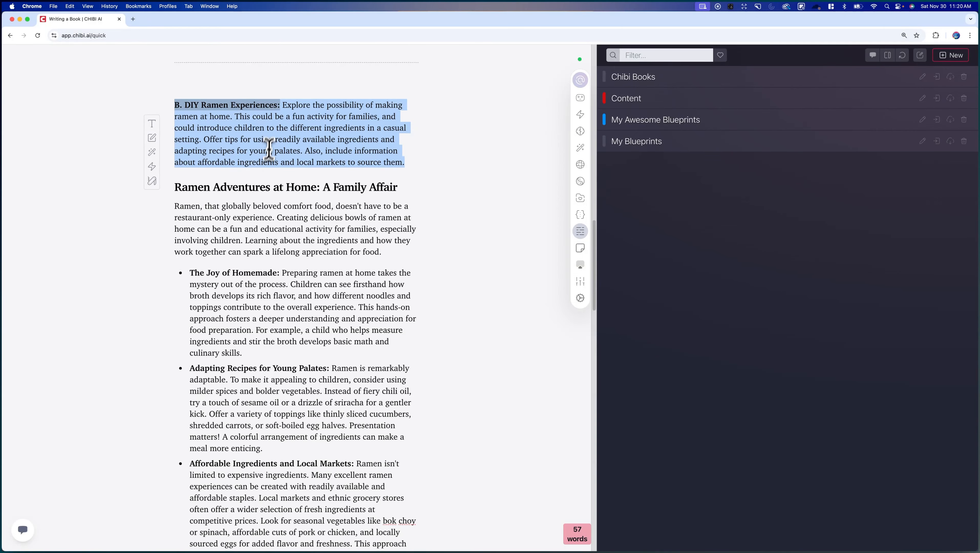
pyautogui.scroll(-5, 267, 163)
pyautogui.scroll(-7, 340, 202)
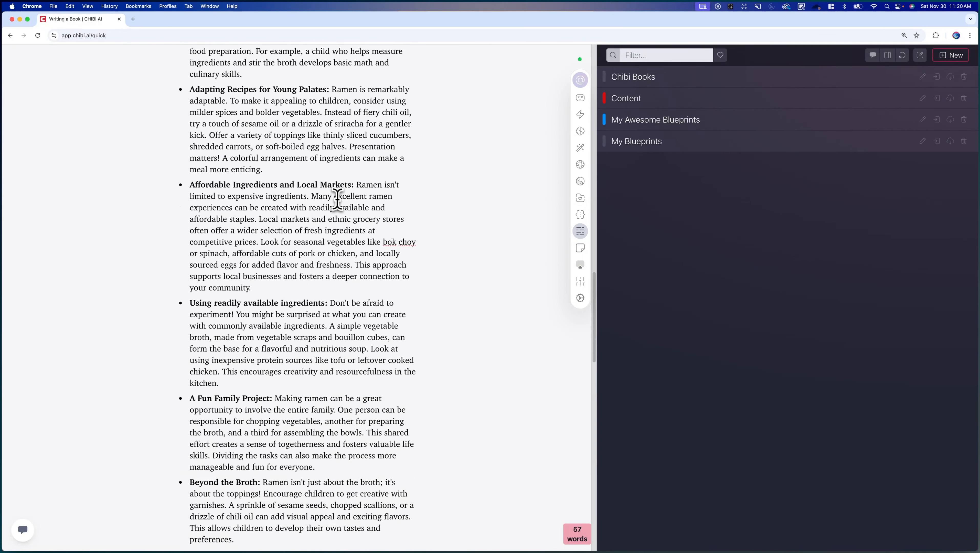
pyautogui.scroll(-7, 342, 218)
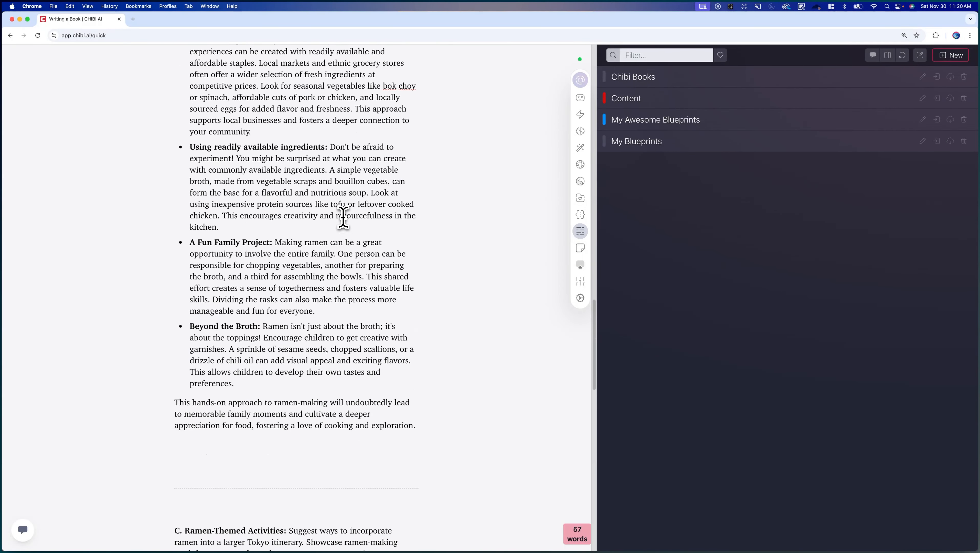
# Step: Highlight talking point C, Ramen-Themed Activities, and look over the remaining outline points in parts II and III
pyautogui.moveTo(366, 386); pyautogui.dragTo(173, 340)
pyautogui.scroll(-5, 287, 277)
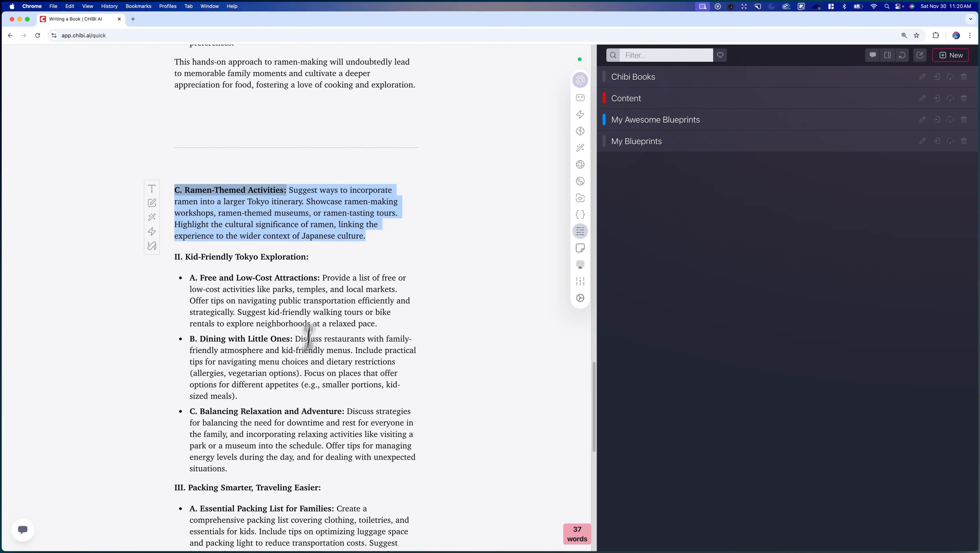
pyautogui.scroll(1, 309, 281)
pyautogui.moveTo(396, 336); pyautogui.dragTo(401, 335)
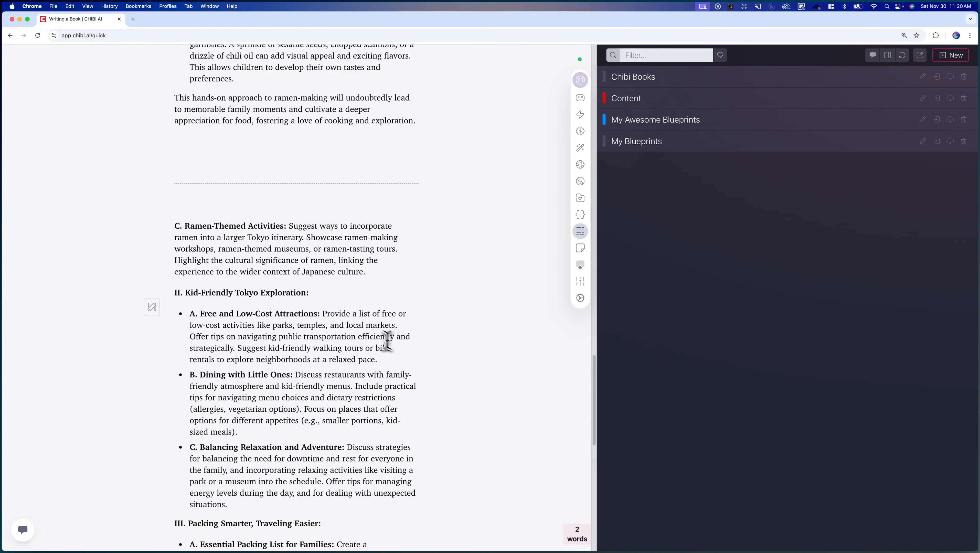
pyautogui.click(341, 300)
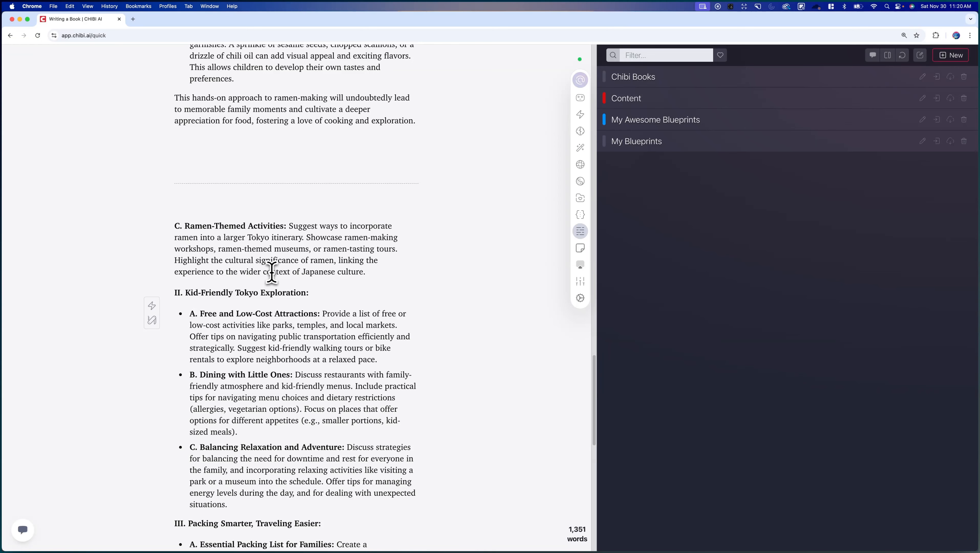
pyautogui.scroll(-8, 342, 265)
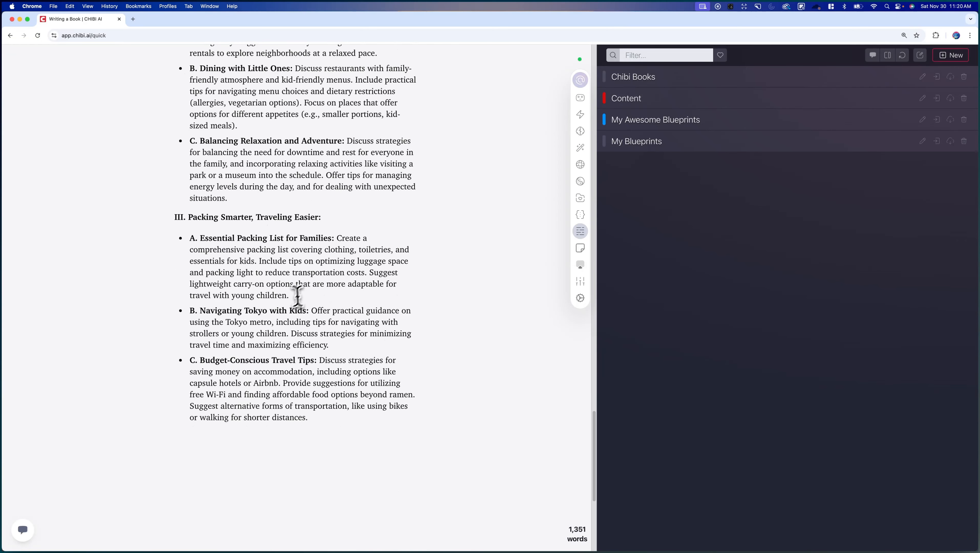
pyautogui.scroll(6, 233, 209)
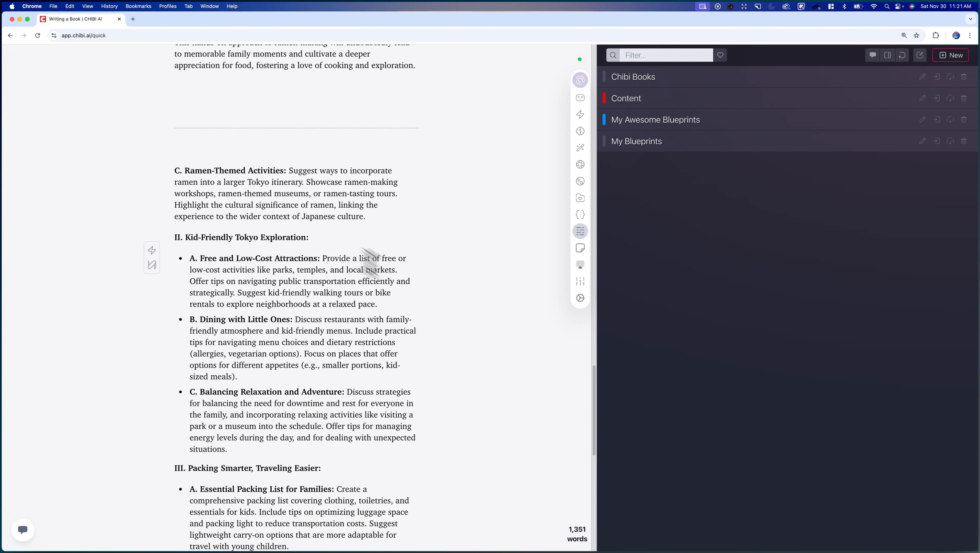
# Step: Review the generated sections for talking points B and A, and return to the Write Book Section action with its Write Section step collapsed
pyautogui.scroll(12, 352, 219)
pyautogui.scroll(7, 329, 193)
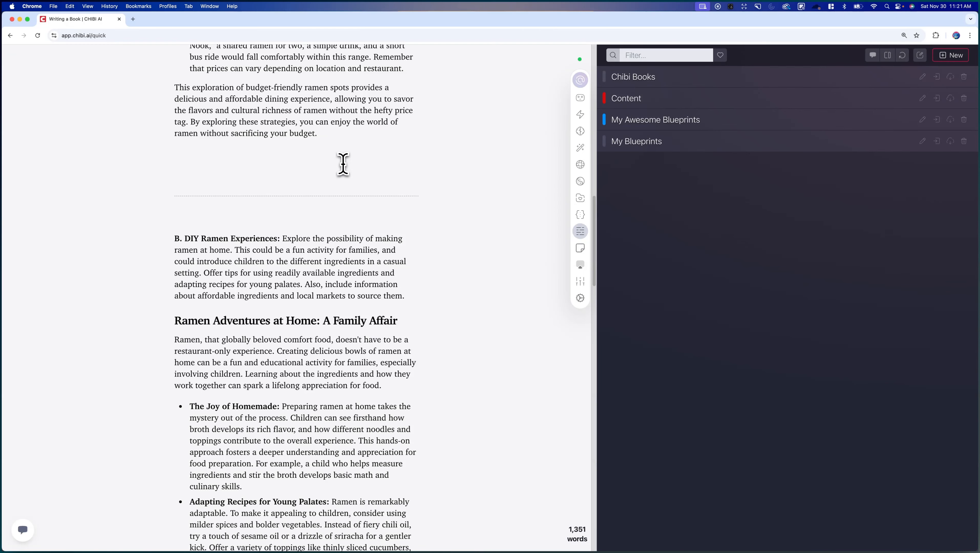
pyautogui.scroll(6, 348, 161)
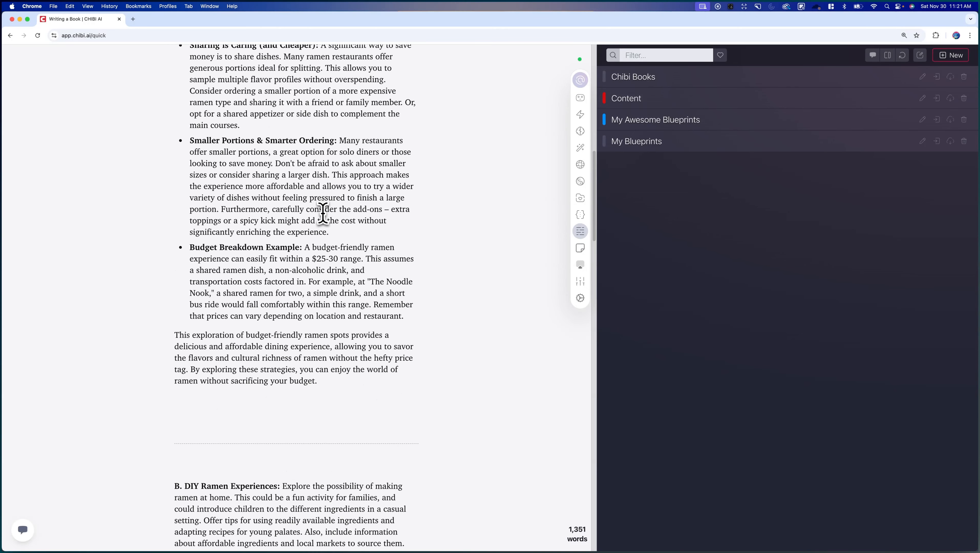
pyautogui.scroll(5, 323, 214)
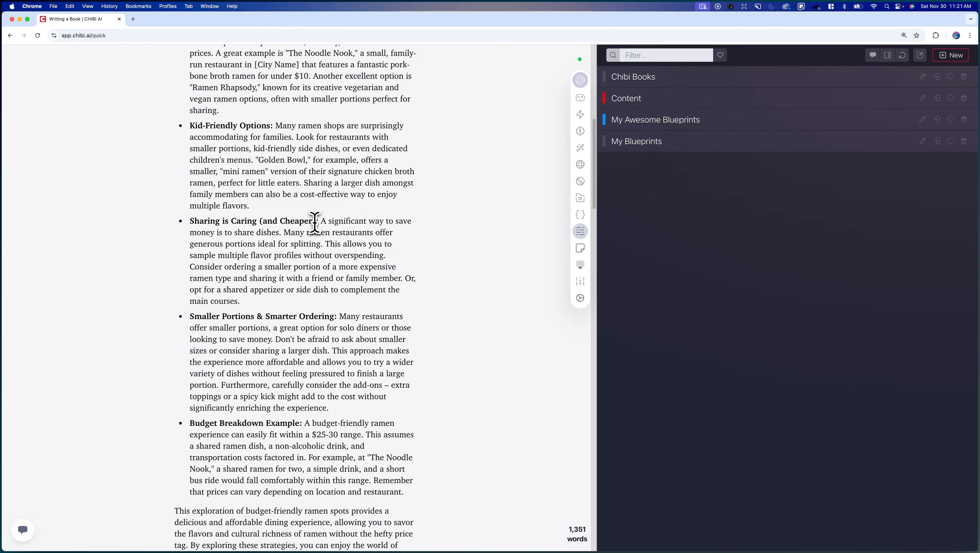
pyautogui.scroll(4, 314, 223)
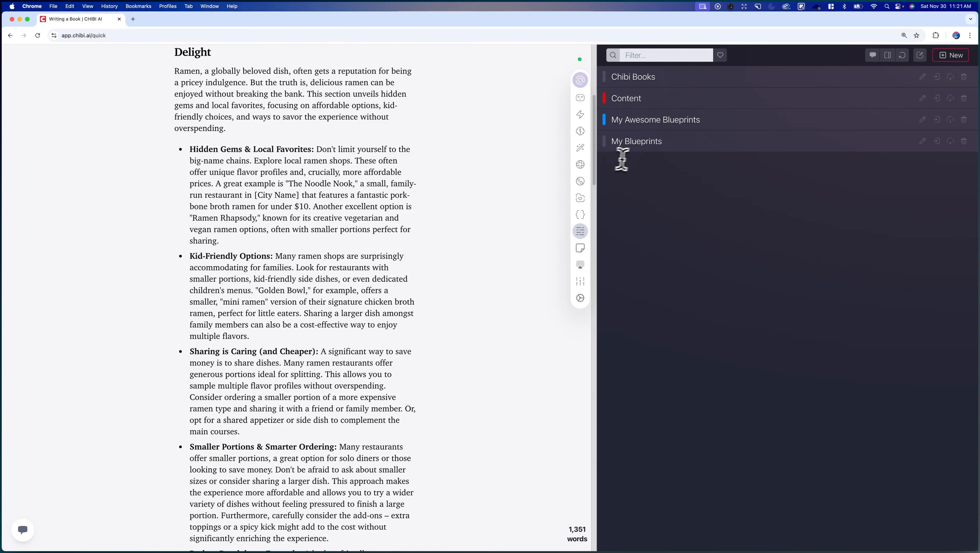
pyautogui.click(580, 114)
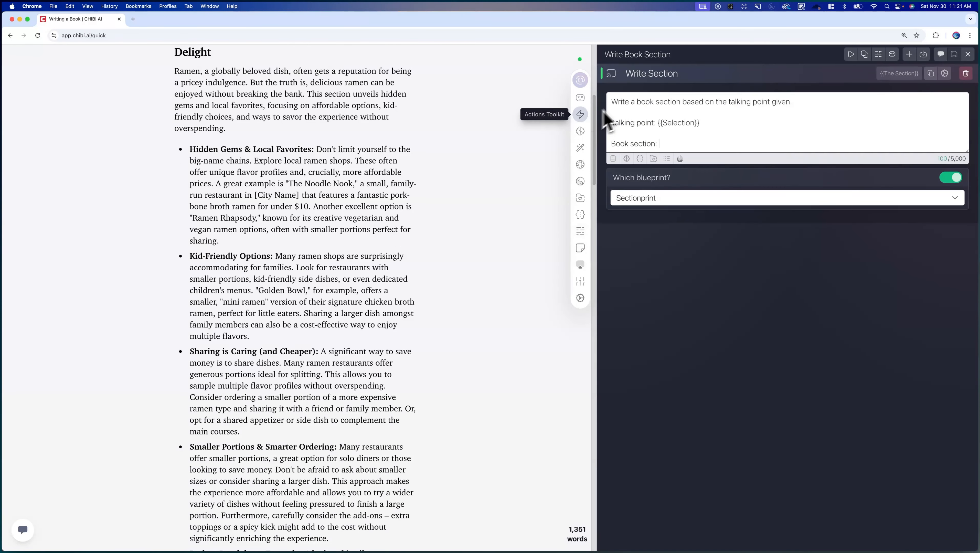
pyautogui.click(655, 95)
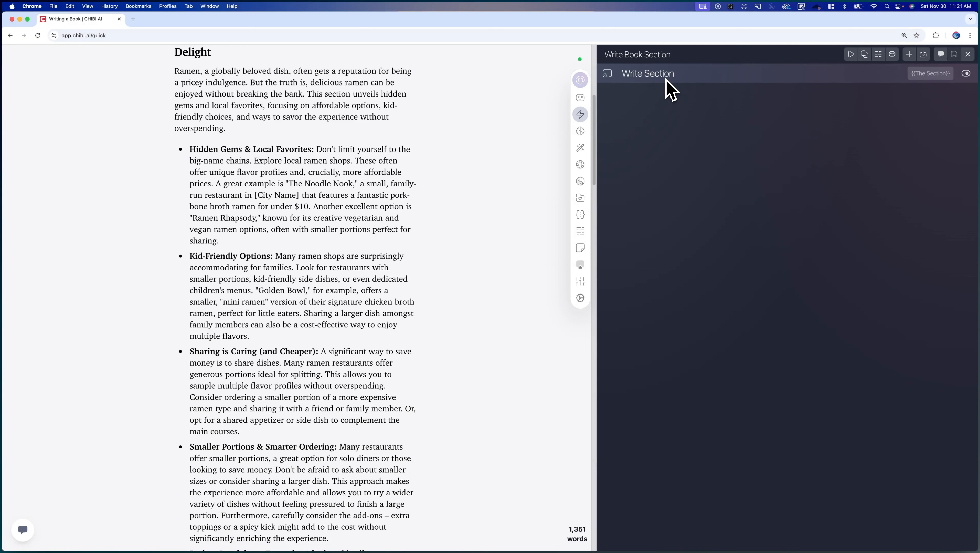